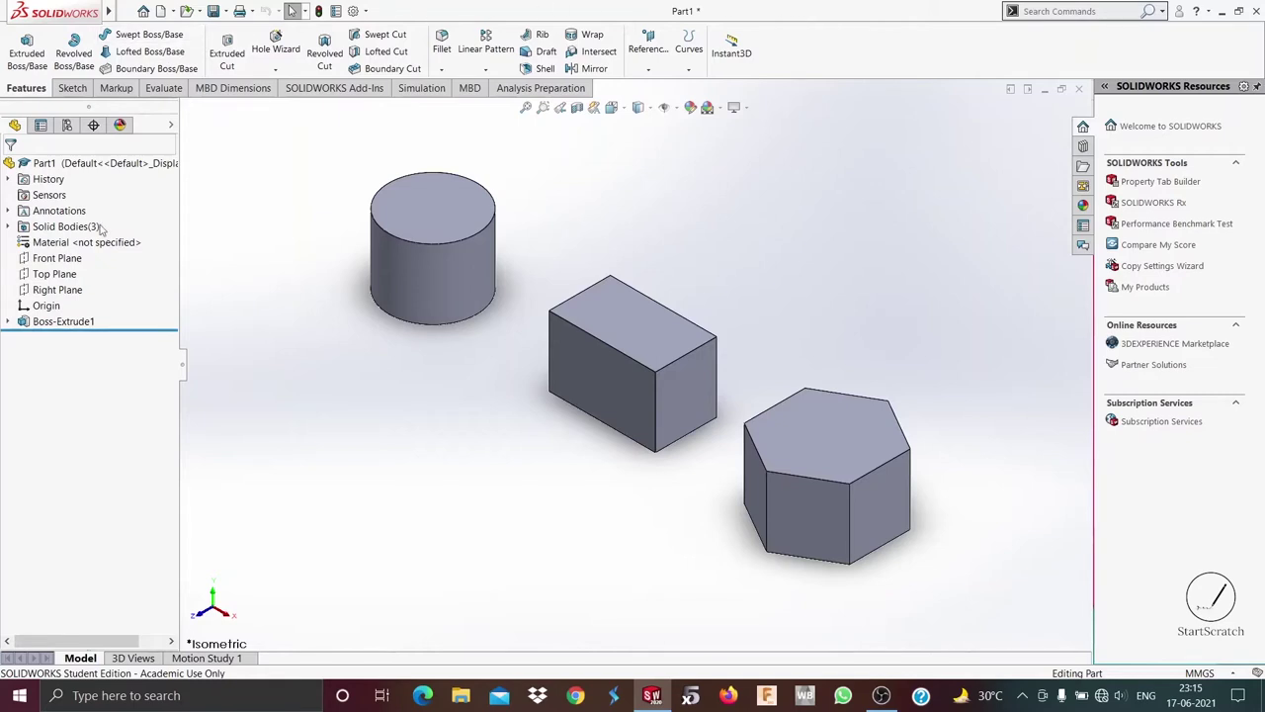
- Start a sketch on the Right Plane and draw a vertical line about 135 mm long through the origin, overshooting the block at both ends
{"action": "left_click", "coordinate": [85, 288]}
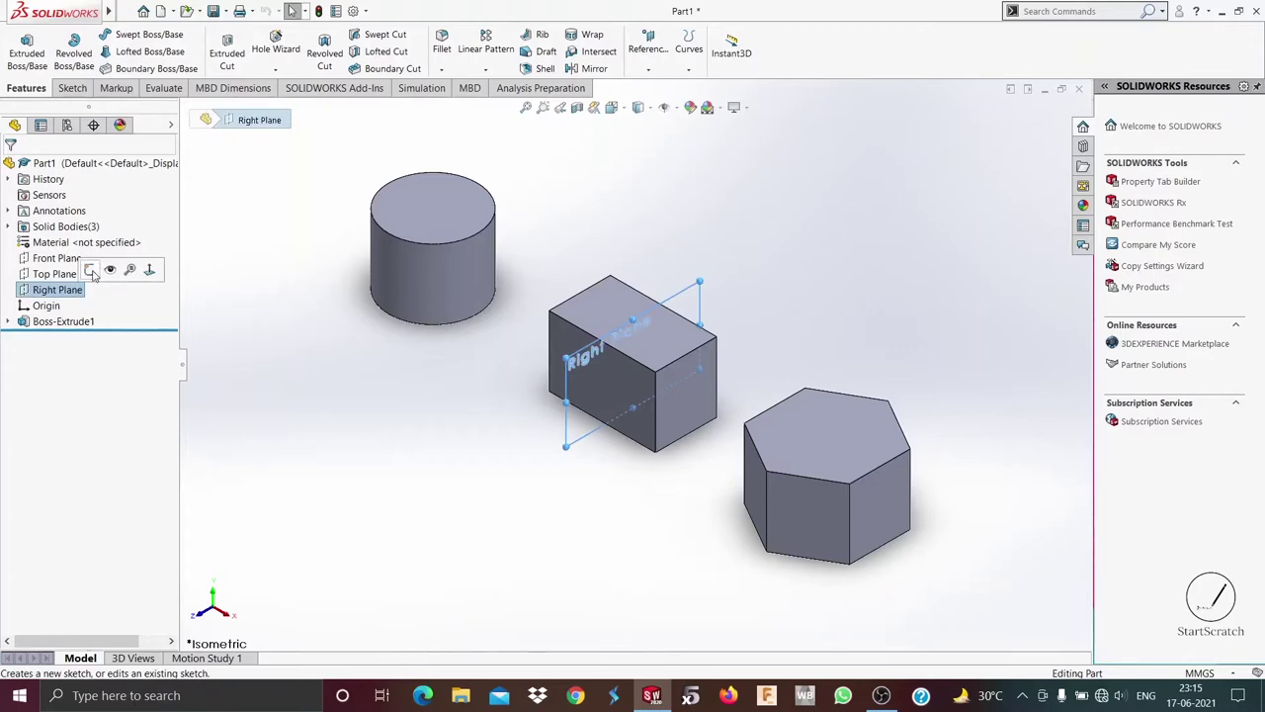
{"action": "left_click", "coordinate": [120, 277]}
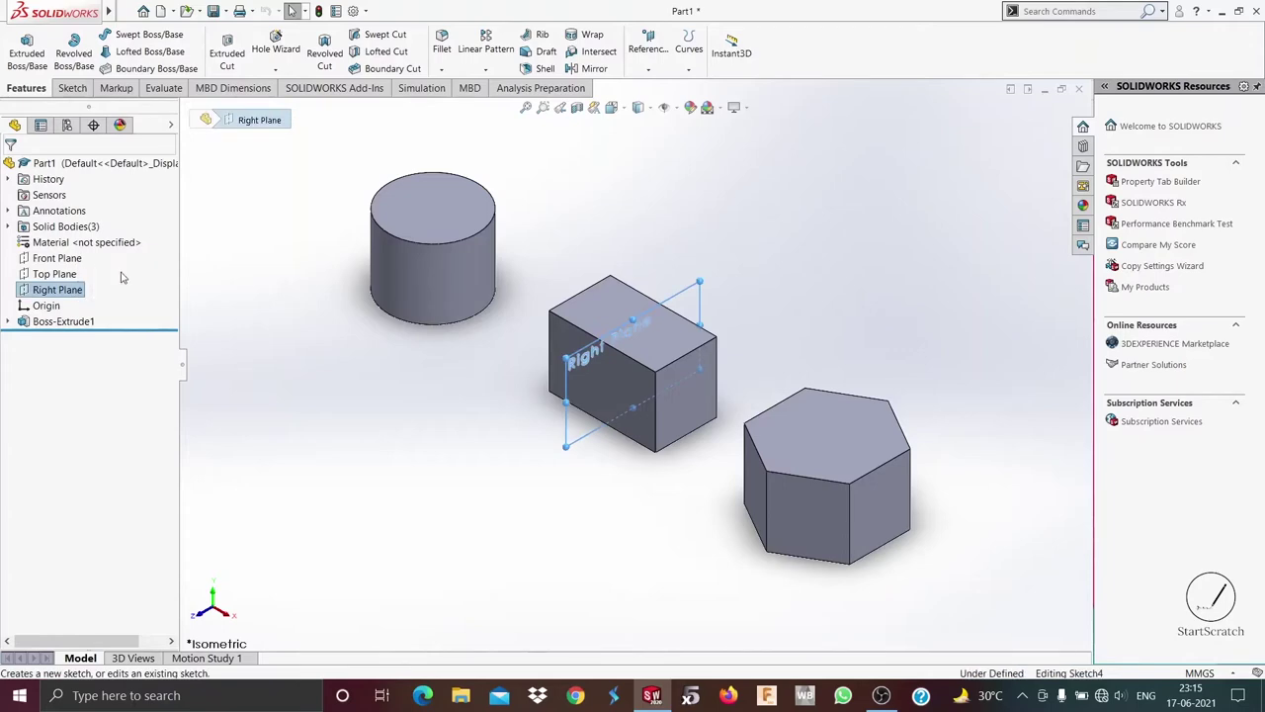
{"action": "left_click", "coordinate": [615, 109]}
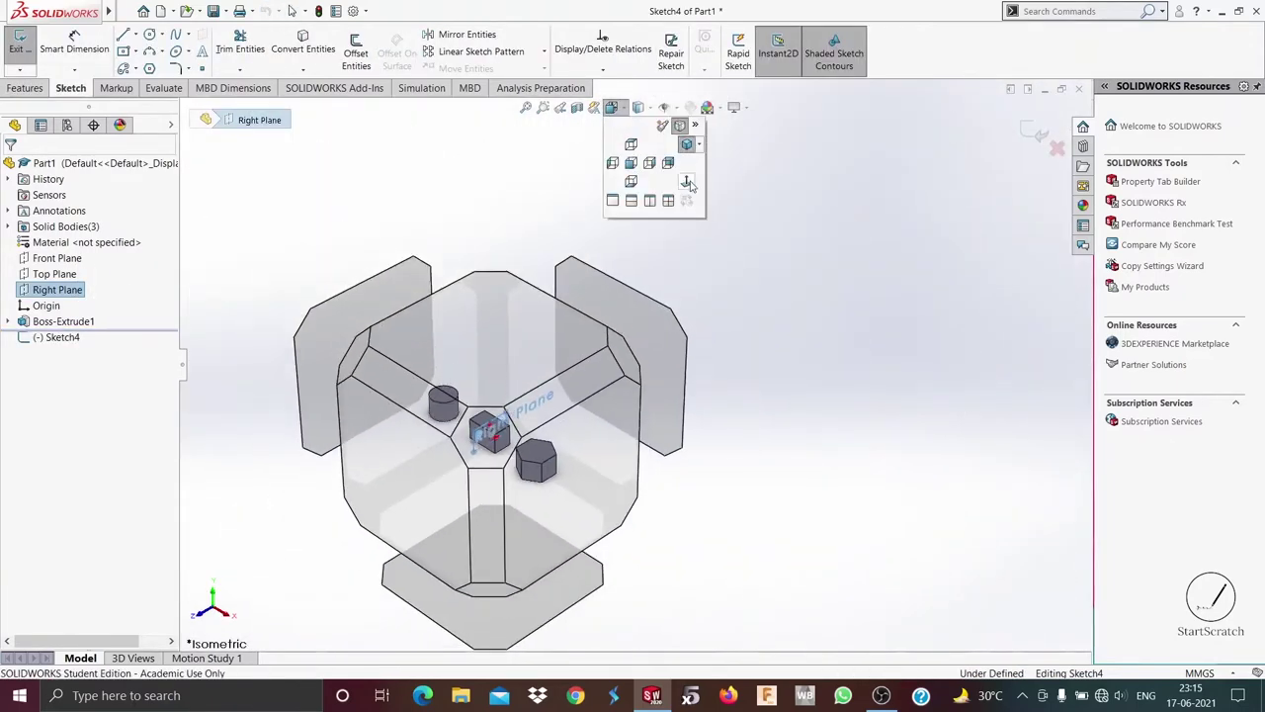
{"action": "left_click", "coordinate": [613, 205]}
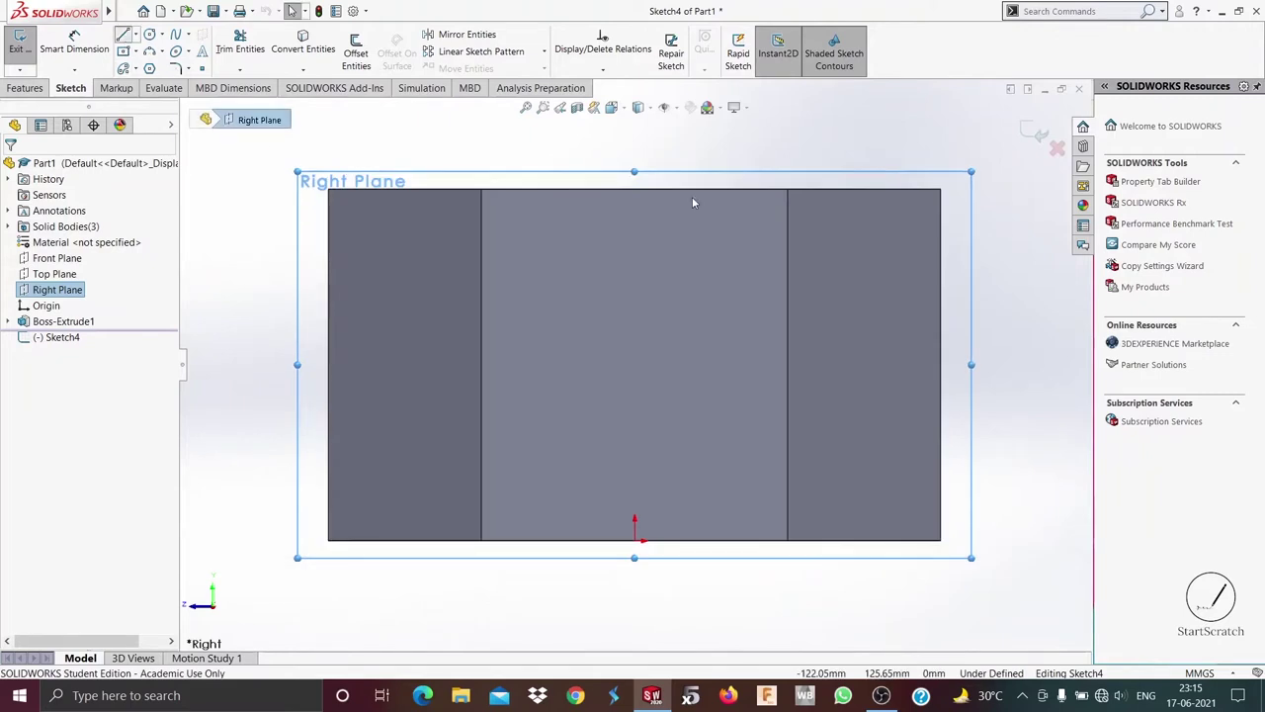
{"action": "left_click", "coordinate": [635, 128]}
{"action": "left_click", "coordinate": [635, 537]}
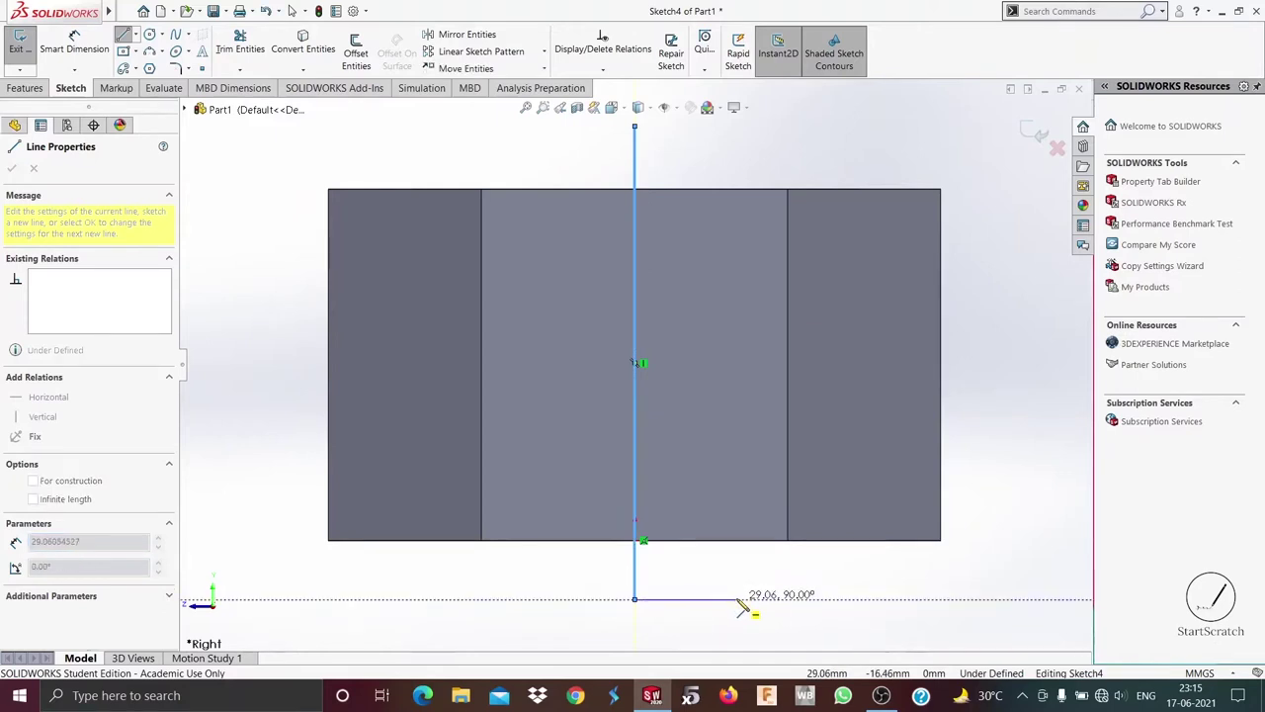
- Close the profile with alternating wide and narrow line steps beside the vertical line, about 29 mm wide at the base and 28 mm at the top
{"action": "left_click", "coordinate": [736, 598]}
{"action": "left_click", "coordinate": [737, 485]}
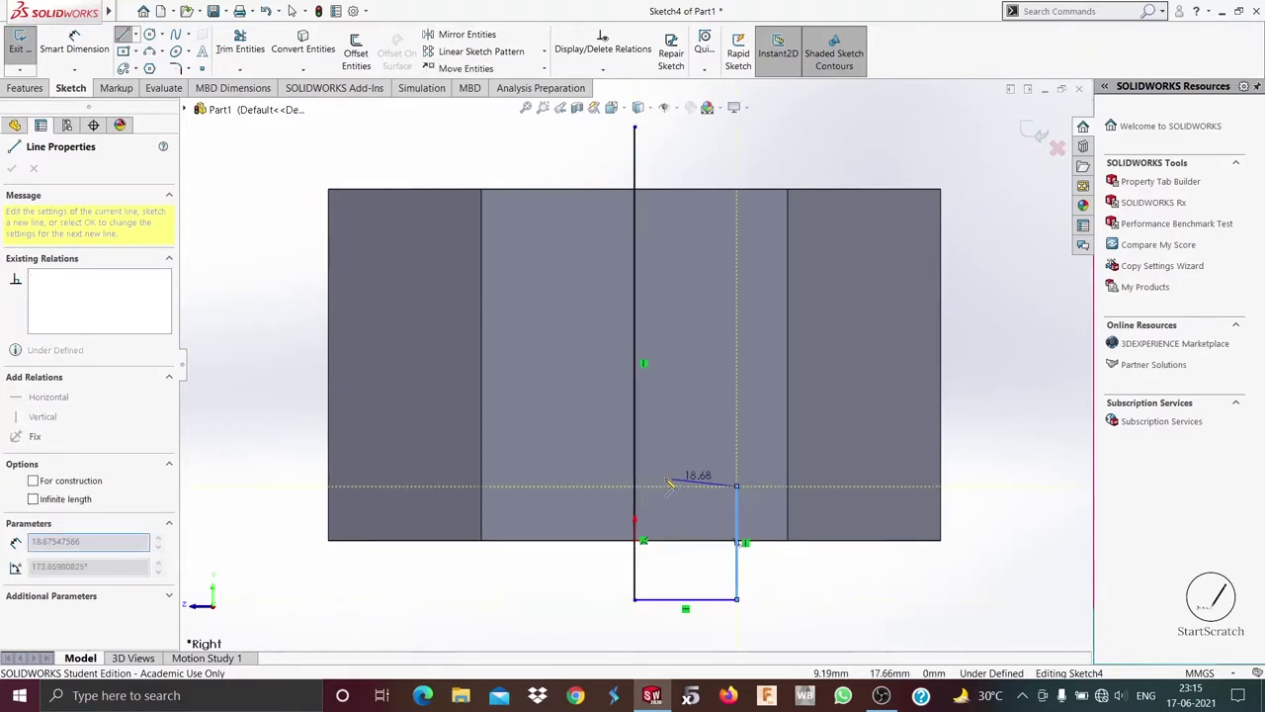
{"action": "left_click", "coordinate": [655, 485]}
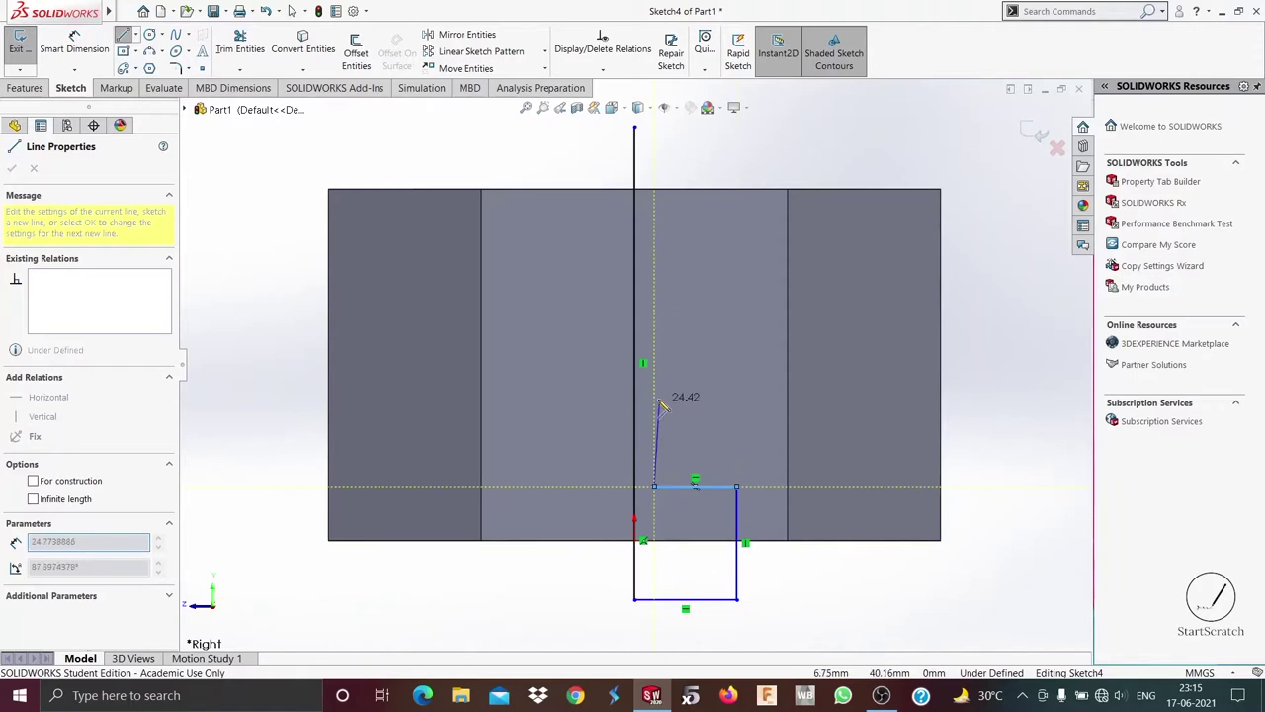
{"action": "left_click", "coordinate": [654, 396]}
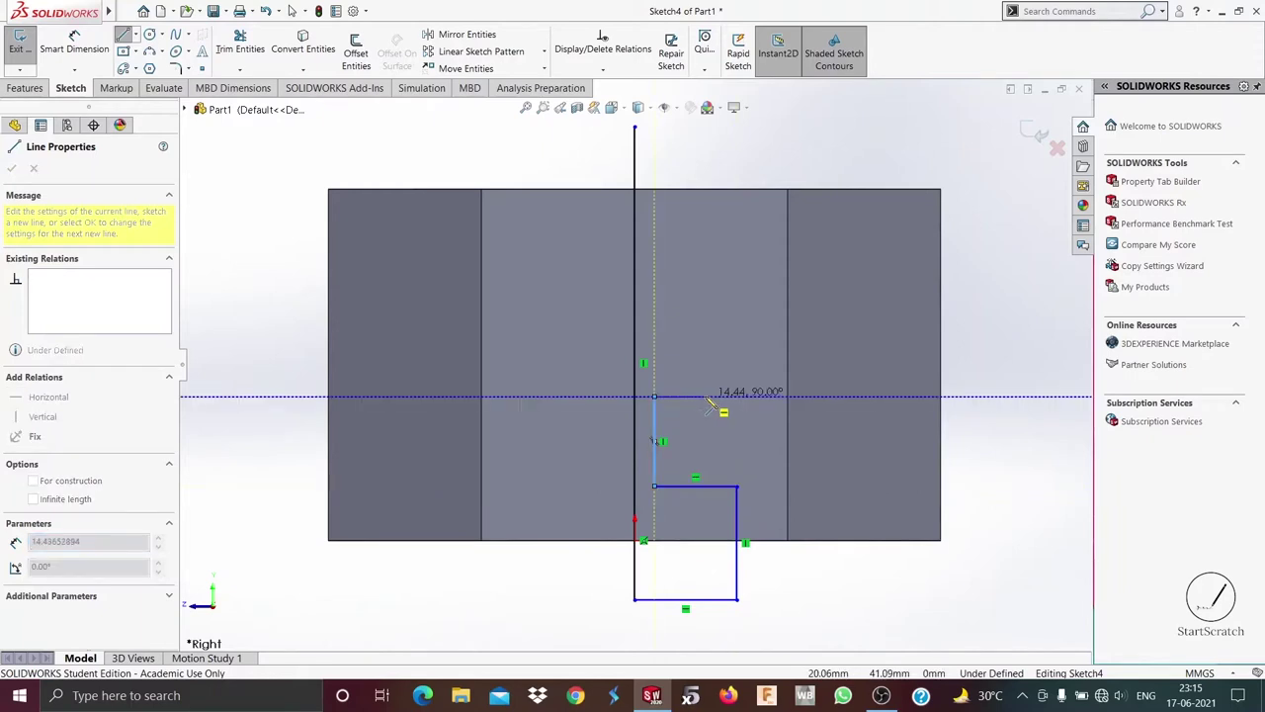
{"action": "left_click", "coordinate": [705, 397]}
{"action": "left_click", "coordinate": [705, 274]}
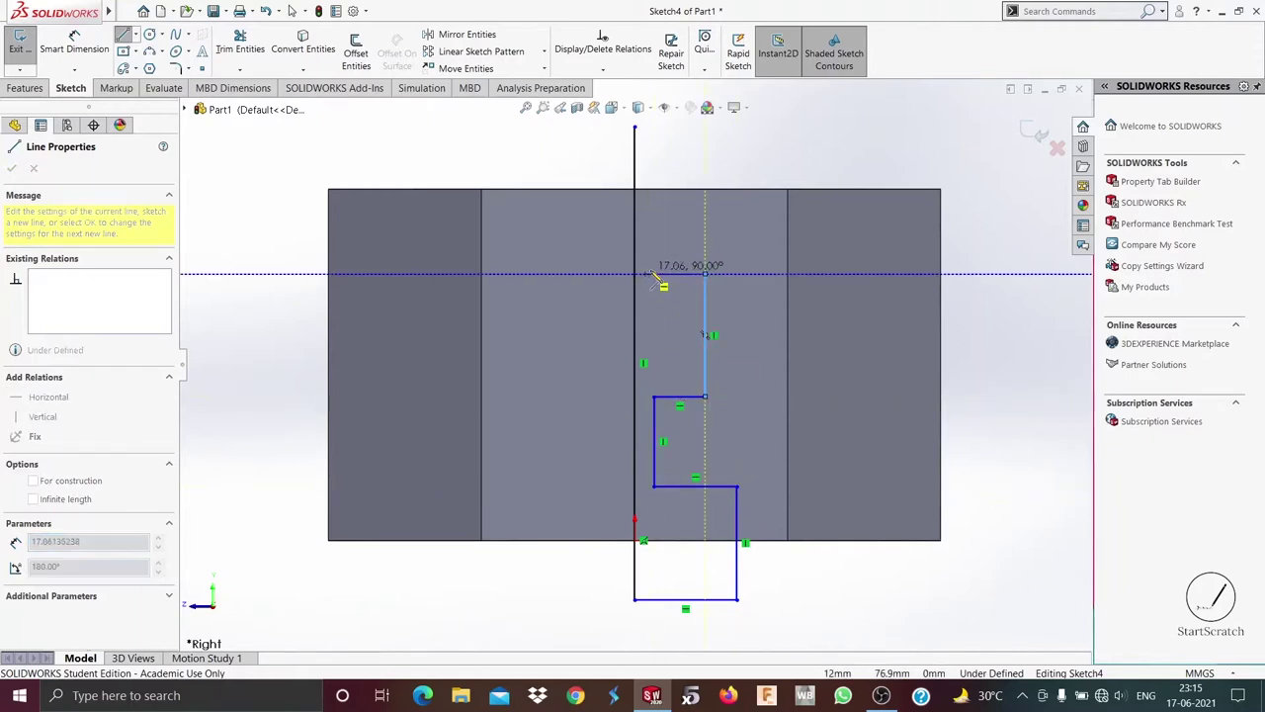
{"action": "left_click", "coordinate": [651, 274]}
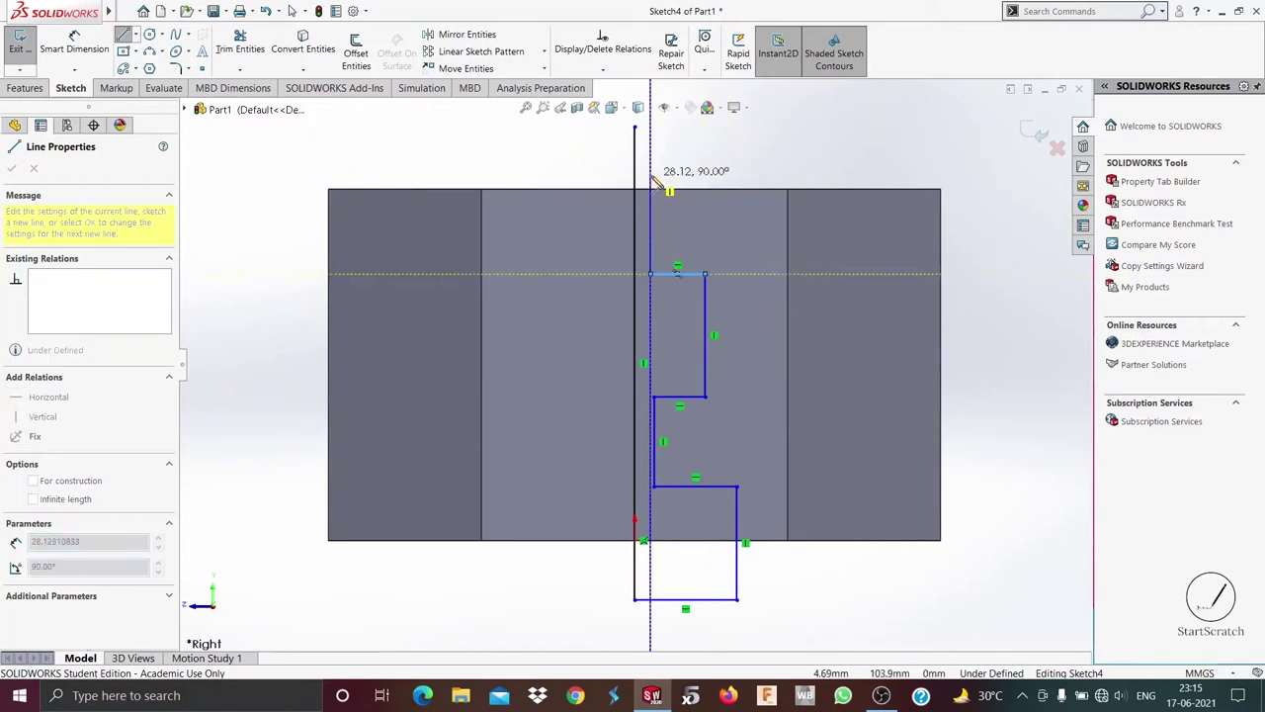
{"action": "left_click", "coordinate": [651, 175]}
{"action": "left_click", "coordinate": [733, 175]}
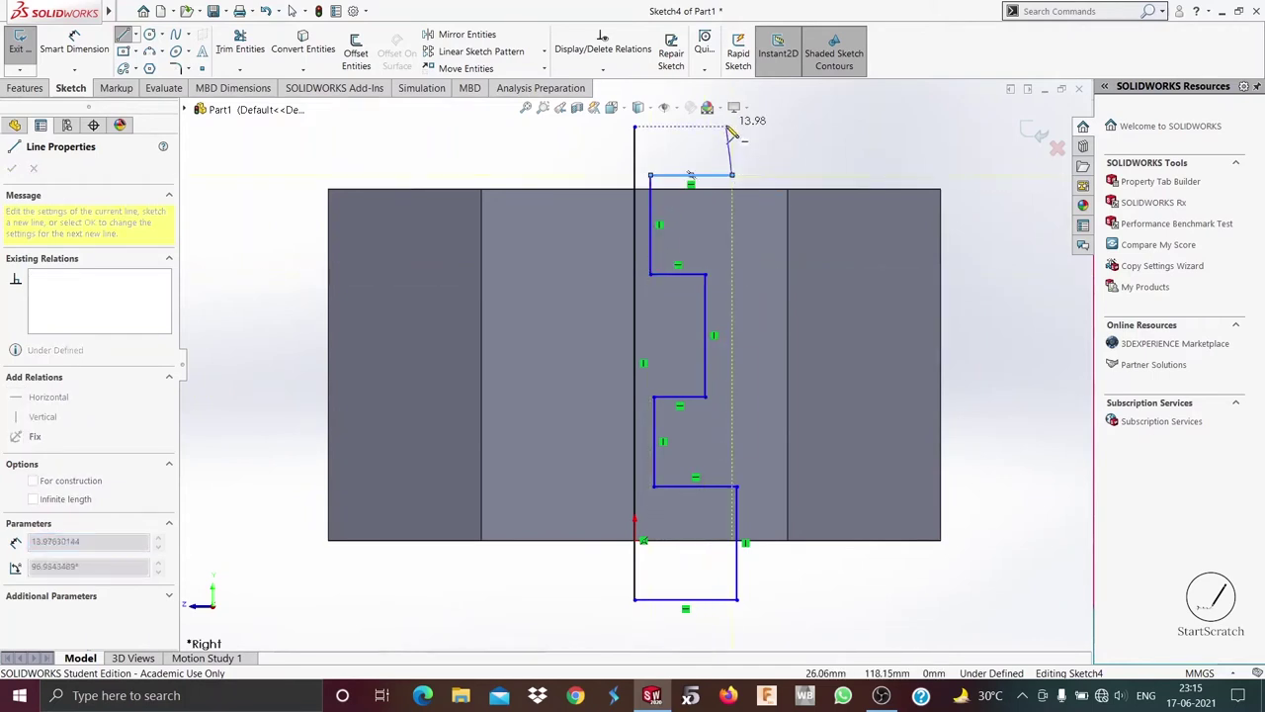
{"action": "left_click", "coordinate": [733, 125]}
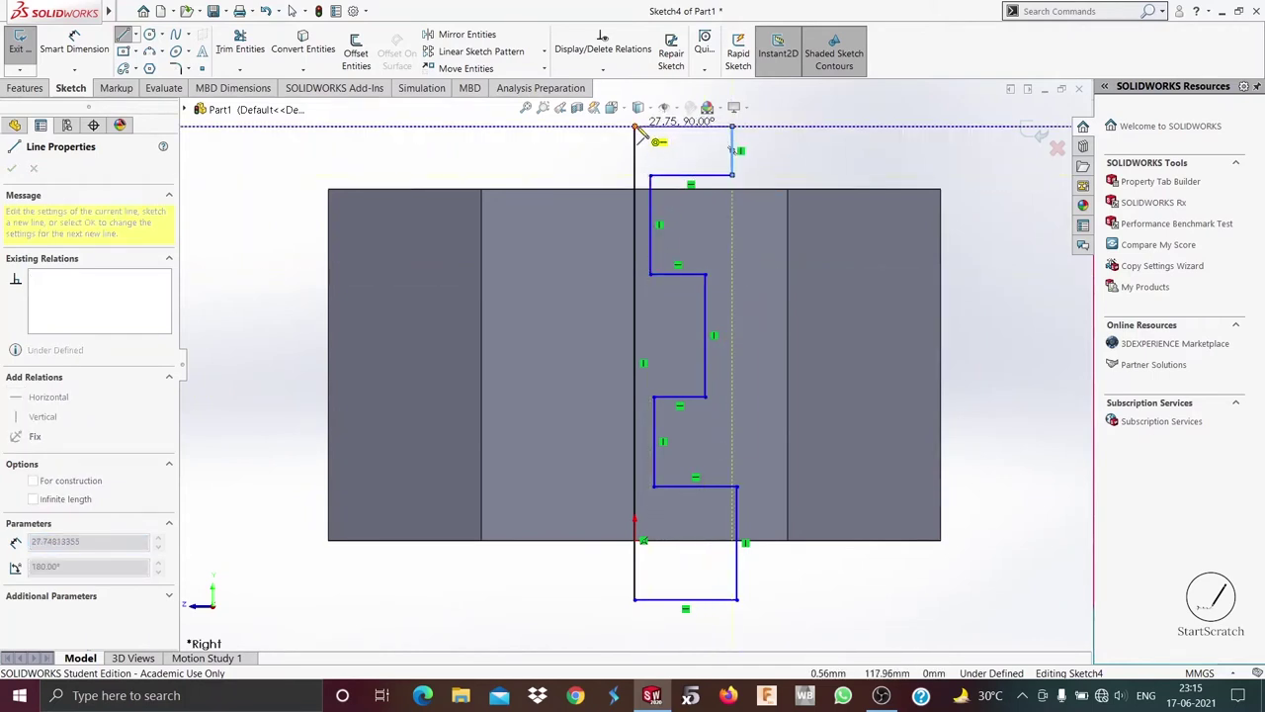
{"action": "left_click", "coordinate": [636, 126]}
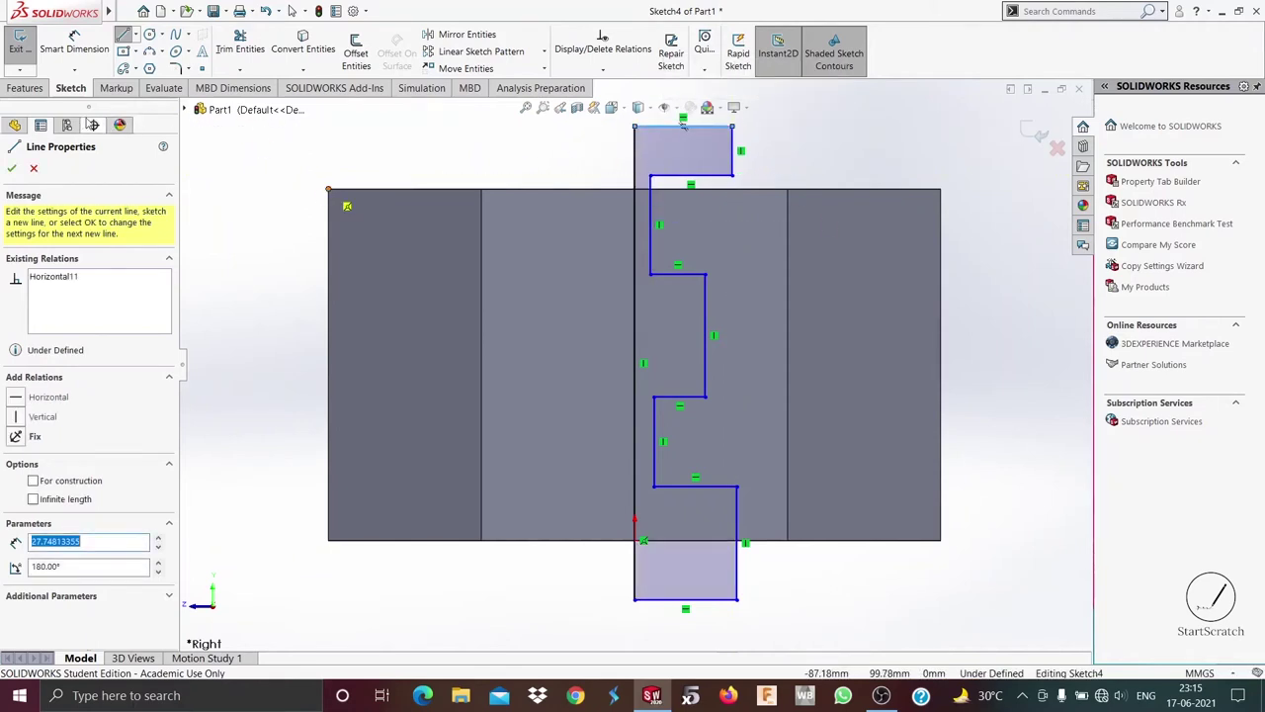
- Set up a 360° revolved cut of the stepped profile about its long vertical line, with automatic body selection turned off
{"action": "left_click", "coordinate": [27, 89]}
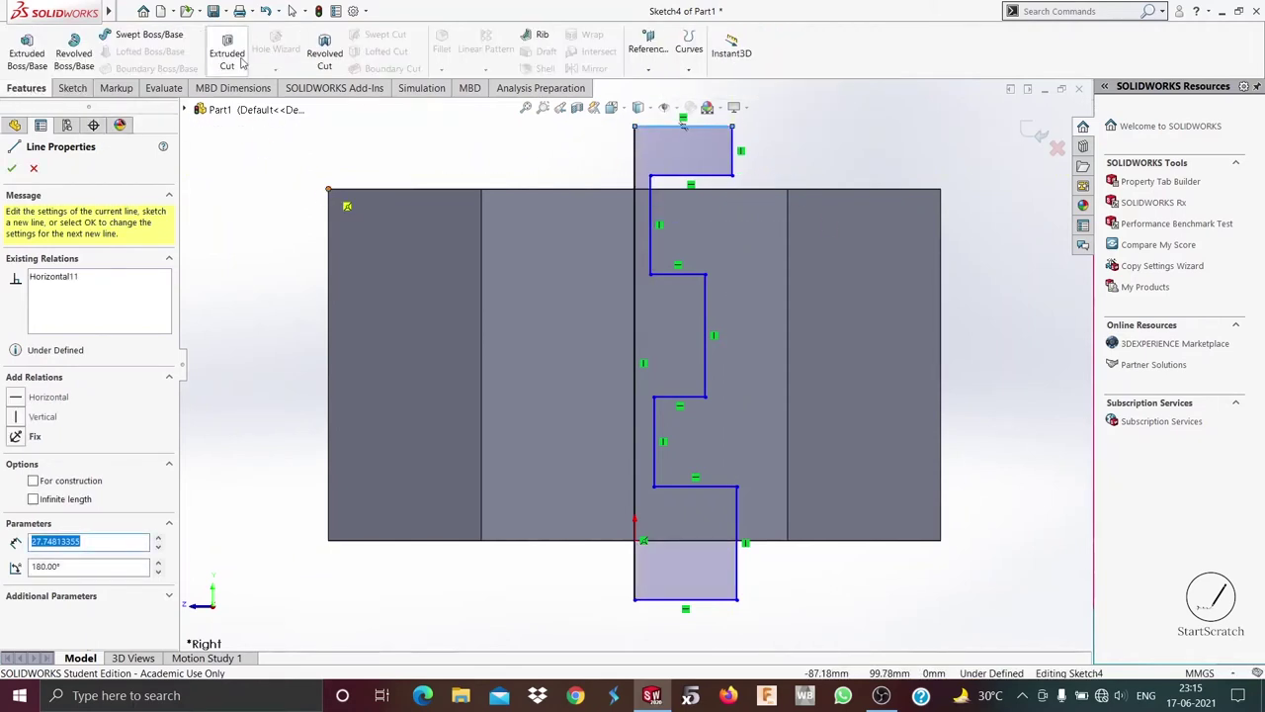
{"action": "left_click", "coordinate": [316, 55]}
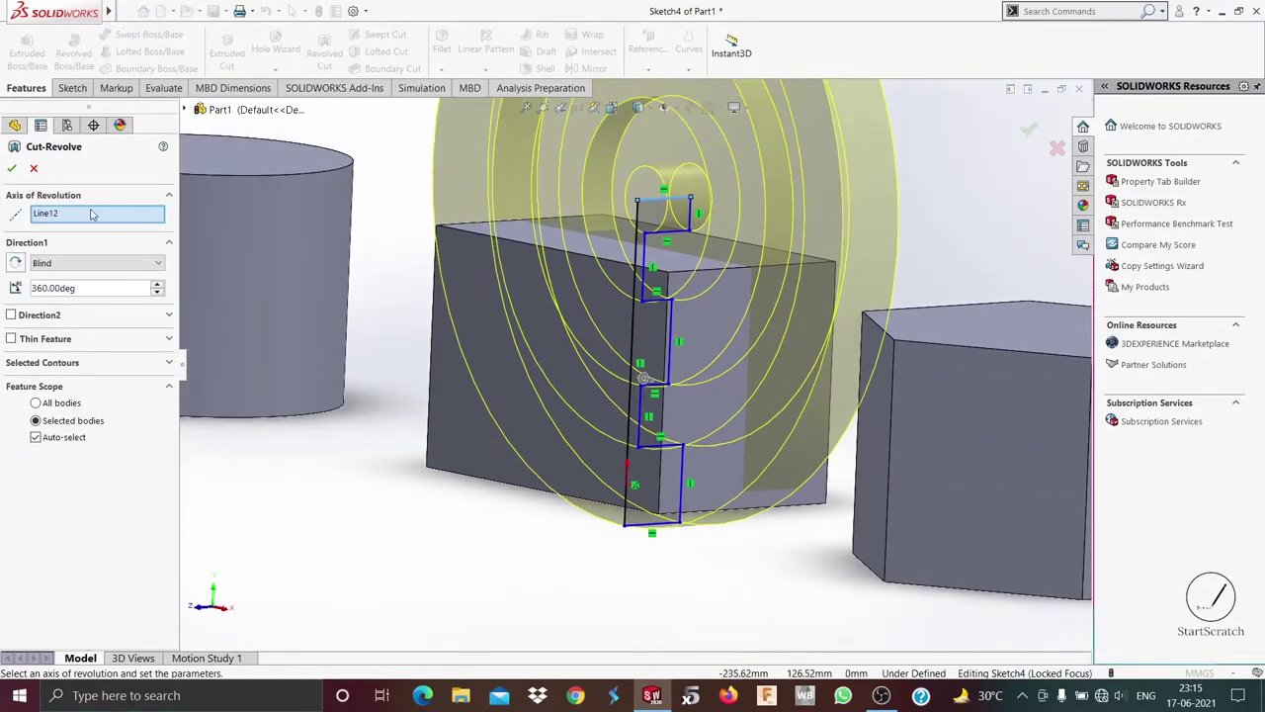
{"action": "left_click", "coordinate": [56, 216]}
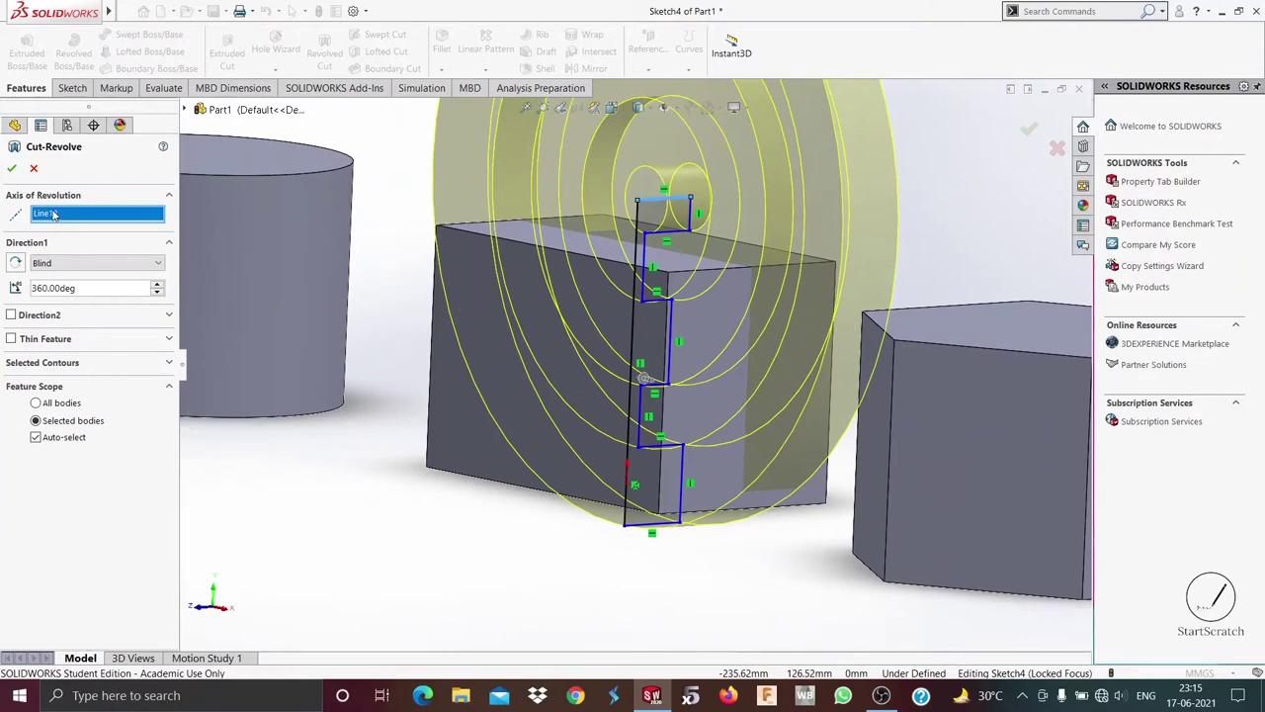
{"action": "key", "text": "Delete"}
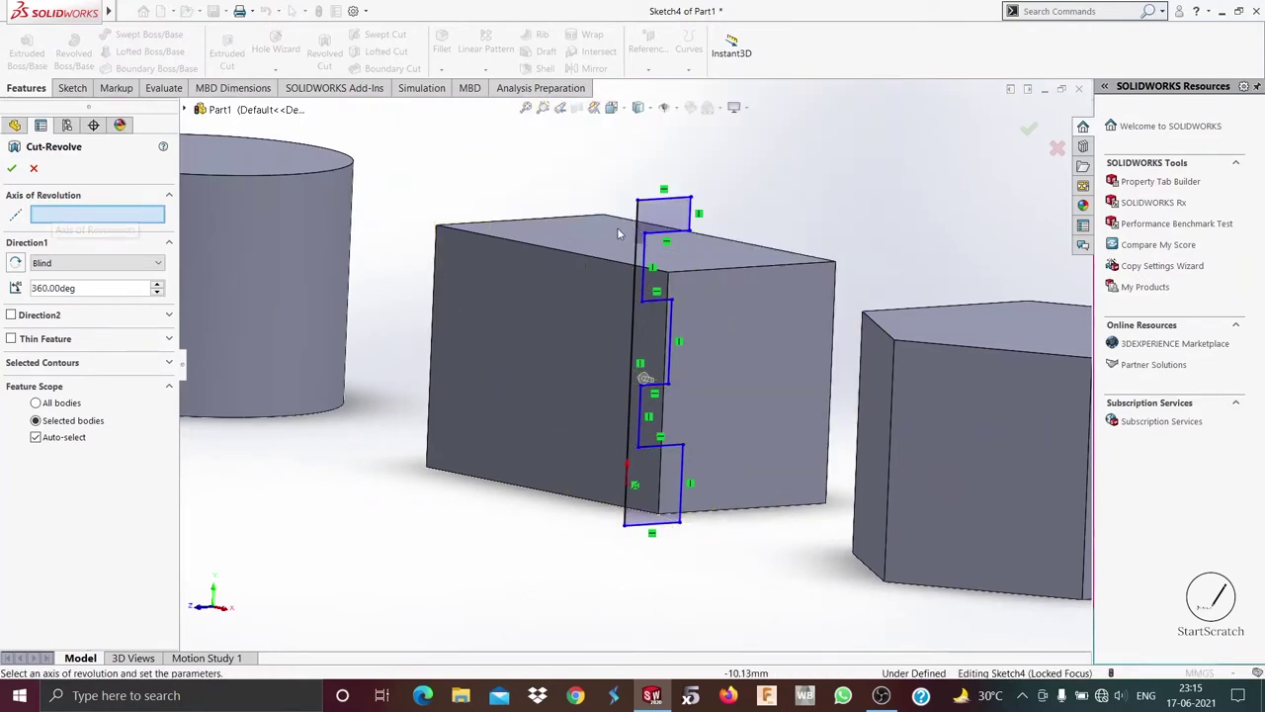
{"action": "left_click", "coordinate": [638, 228]}
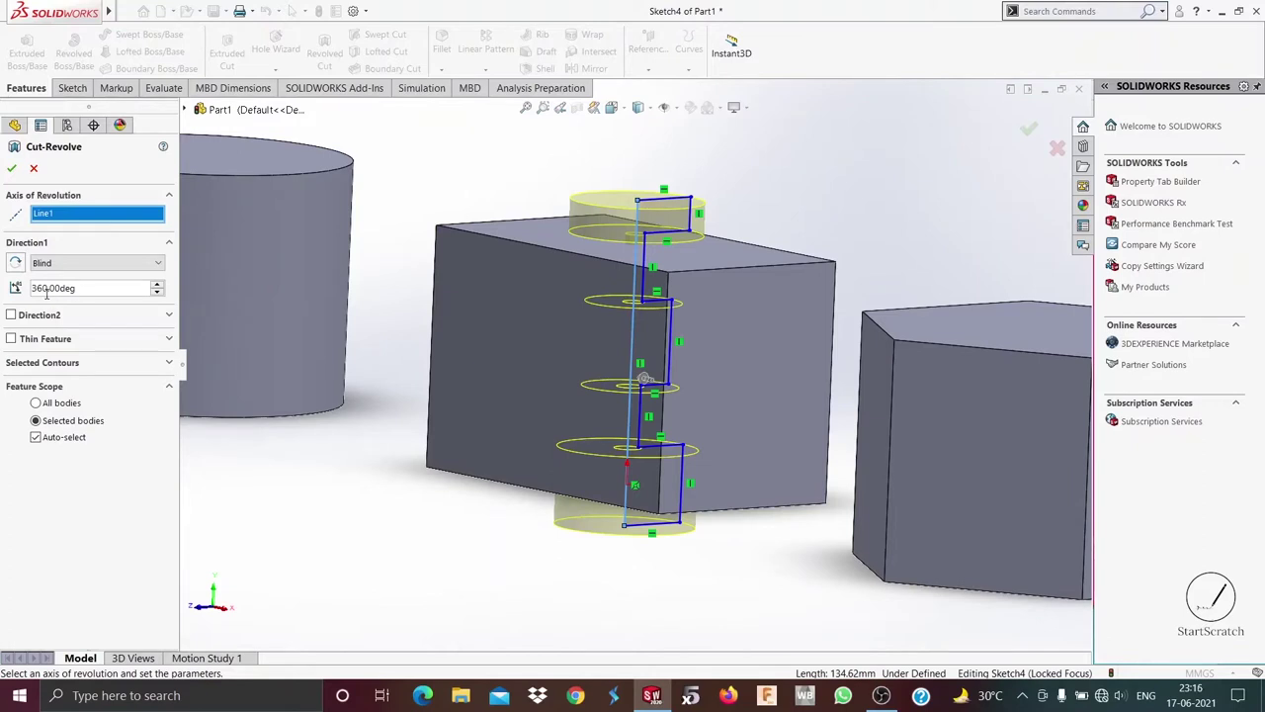
{"action": "left_click", "coordinate": [36, 439]}
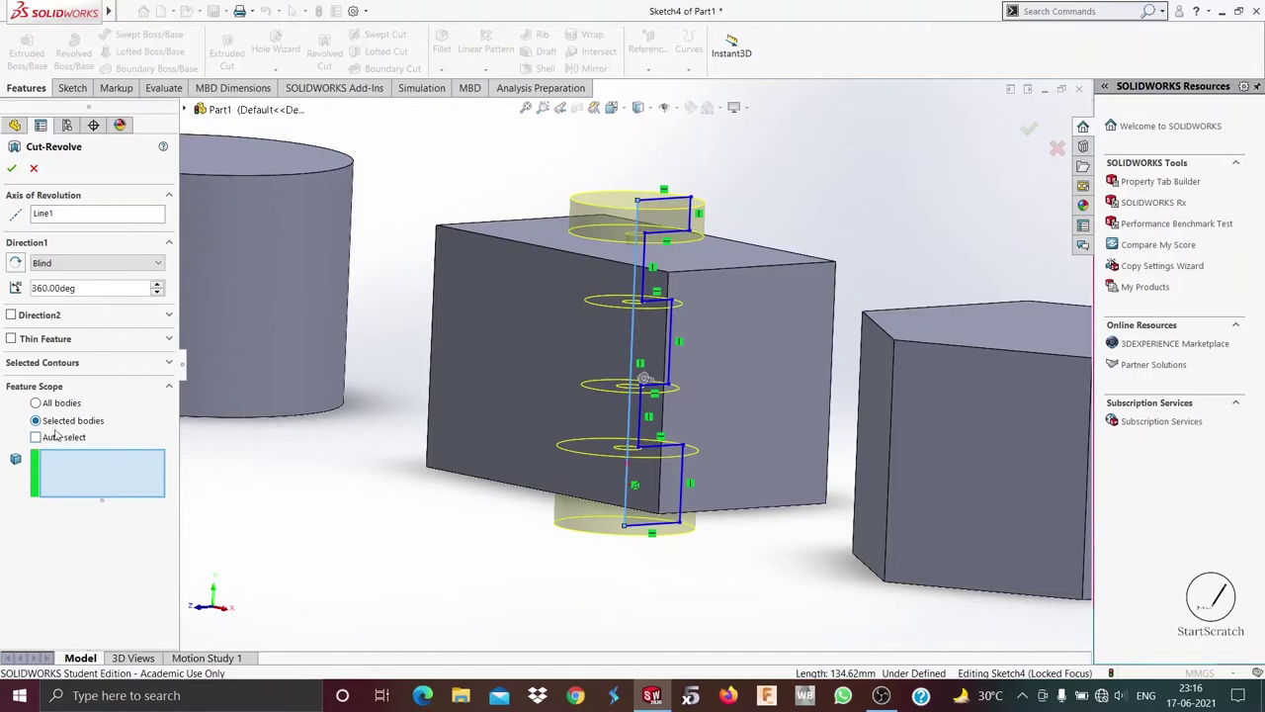
{"action": "left_click", "coordinate": [542, 316]}
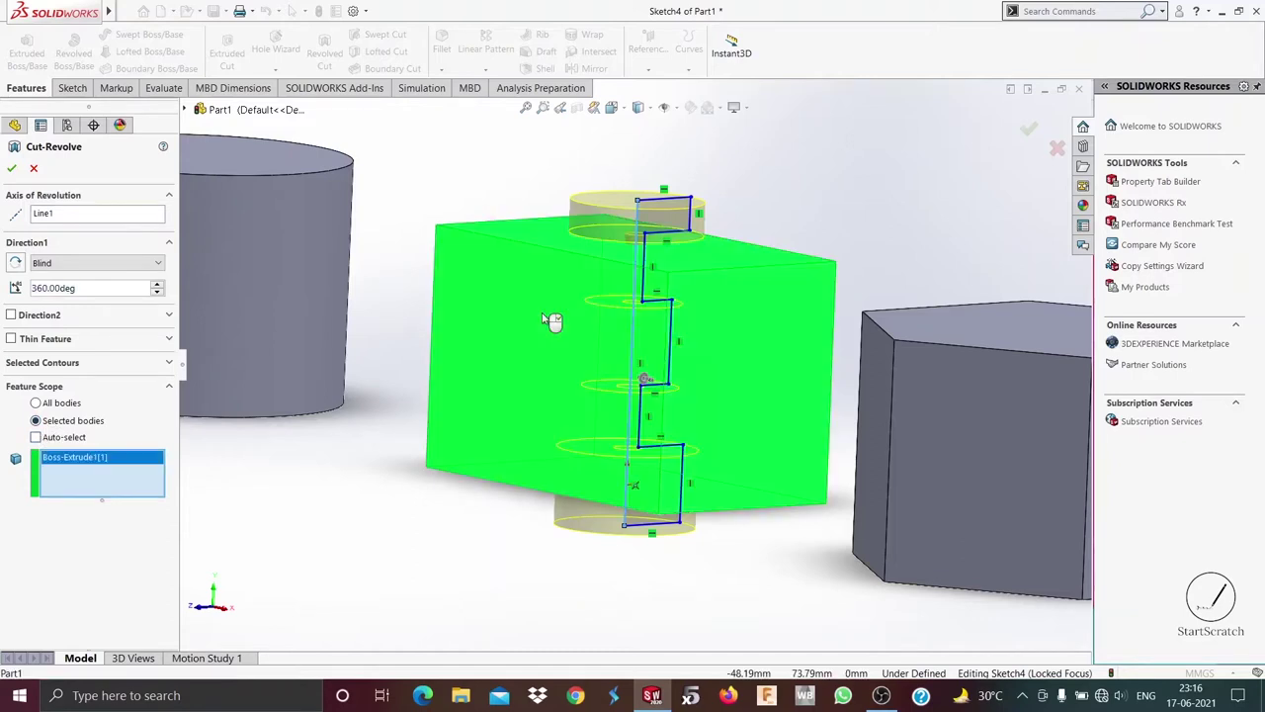
{"action": "left_click", "coordinate": [314, 265]}
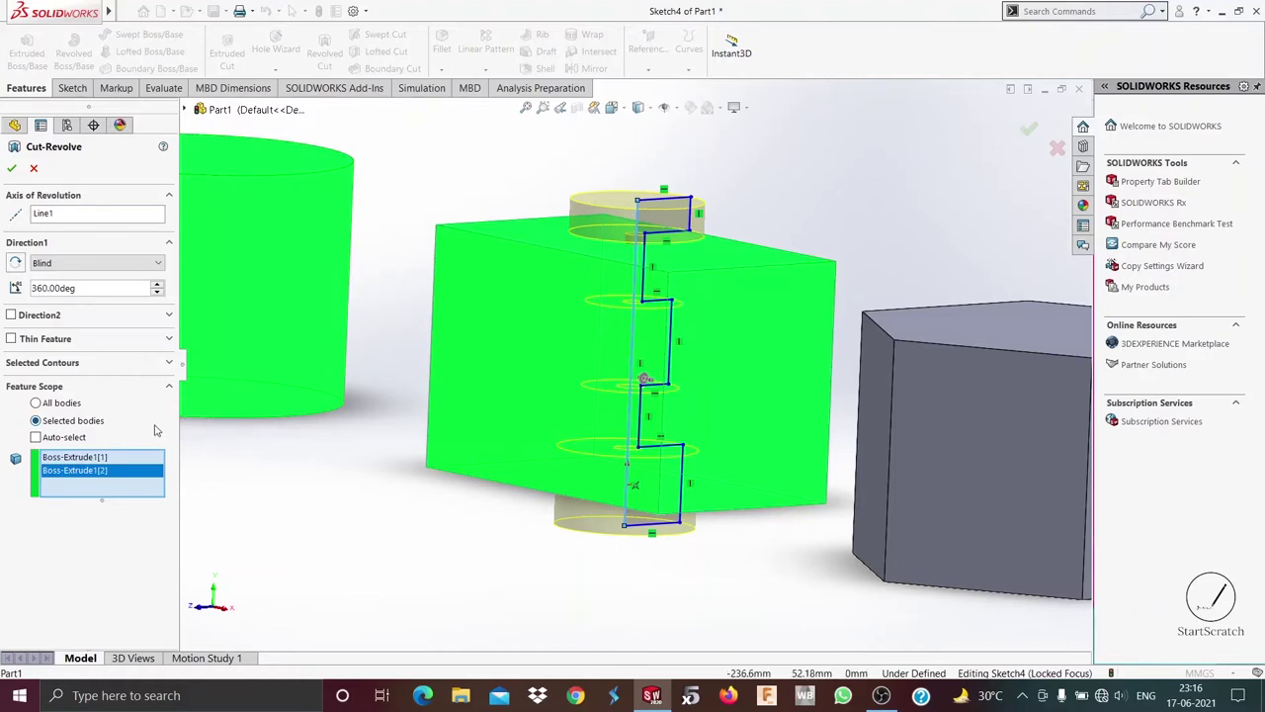
{"action": "right_click", "coordinate": [97, 475]}
{"action": "left_click", "coordinate": [117, 481]}
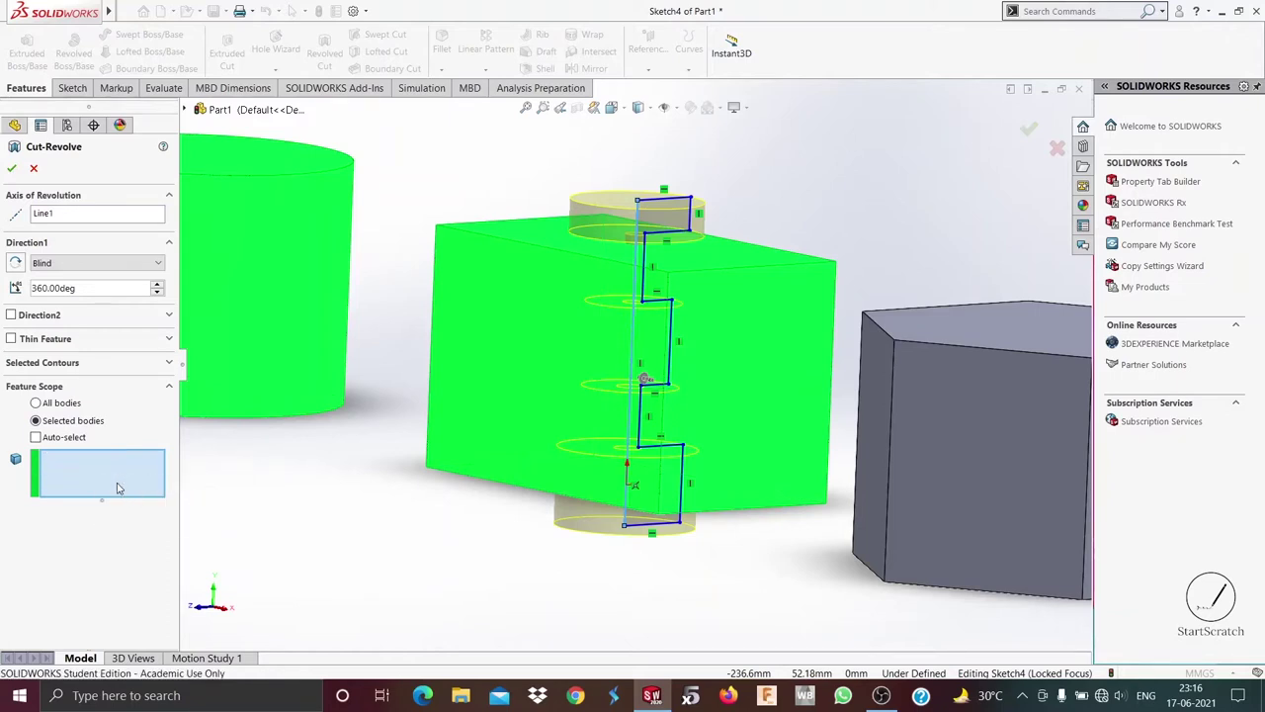
{"action": "left_click", "coordinate": [63, 437]}
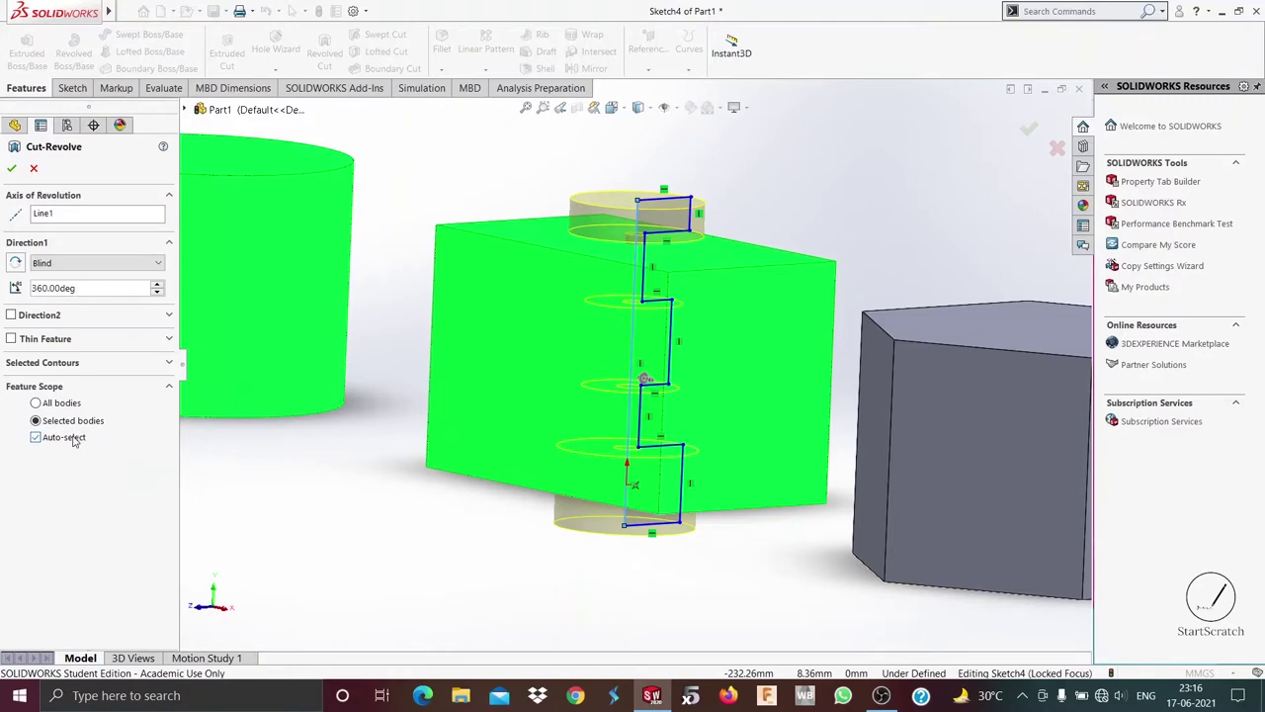
{"action": "left_click", "coordinate": [64, 437]}
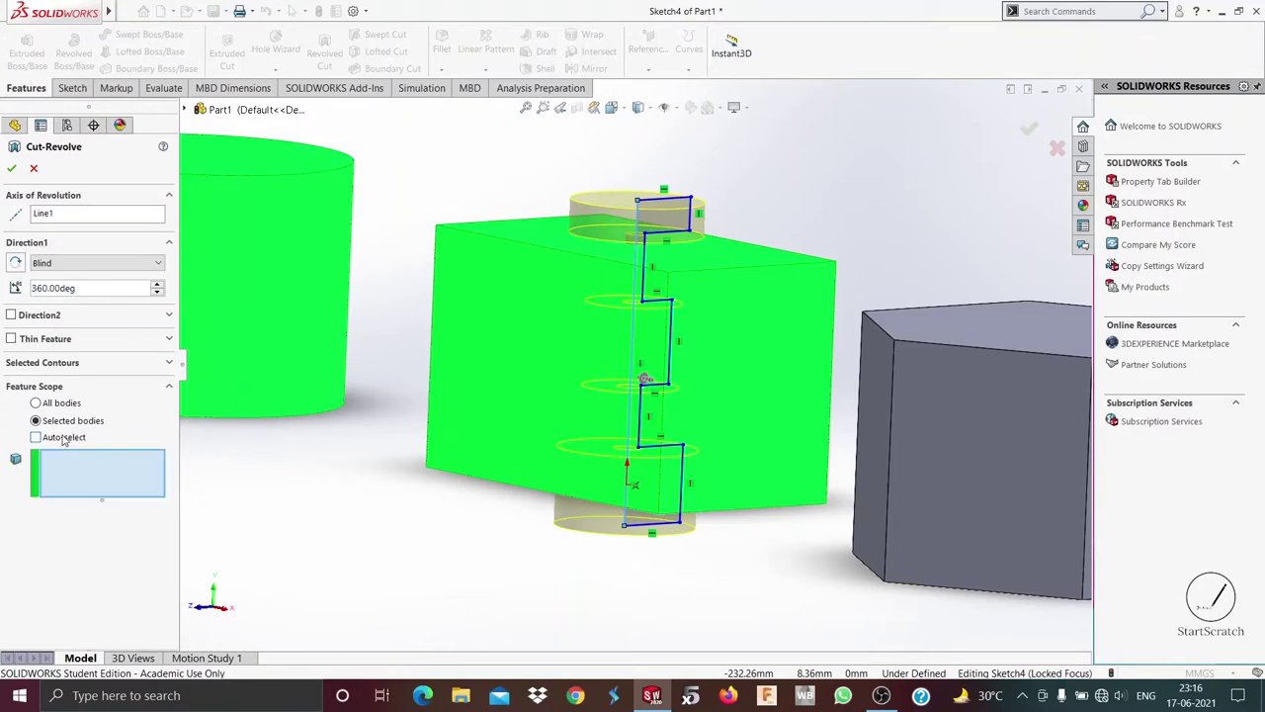
- Limit the revolved cut to the rectangular block in the feature scope and complete the cut
{"action": "left_click", "coordinate": [524, 342]}
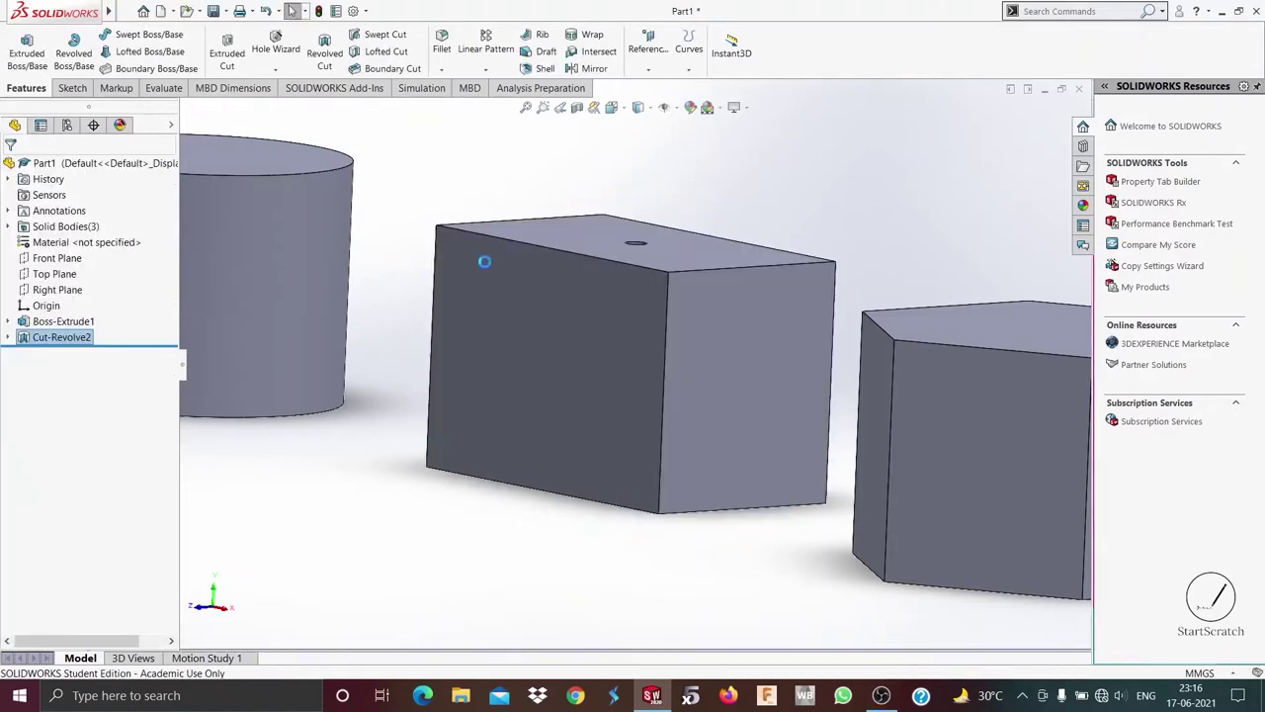
{"action": "scroll", "coordinate": [648, 235], "scroll_direction": "down", "scroll_amount": 2}
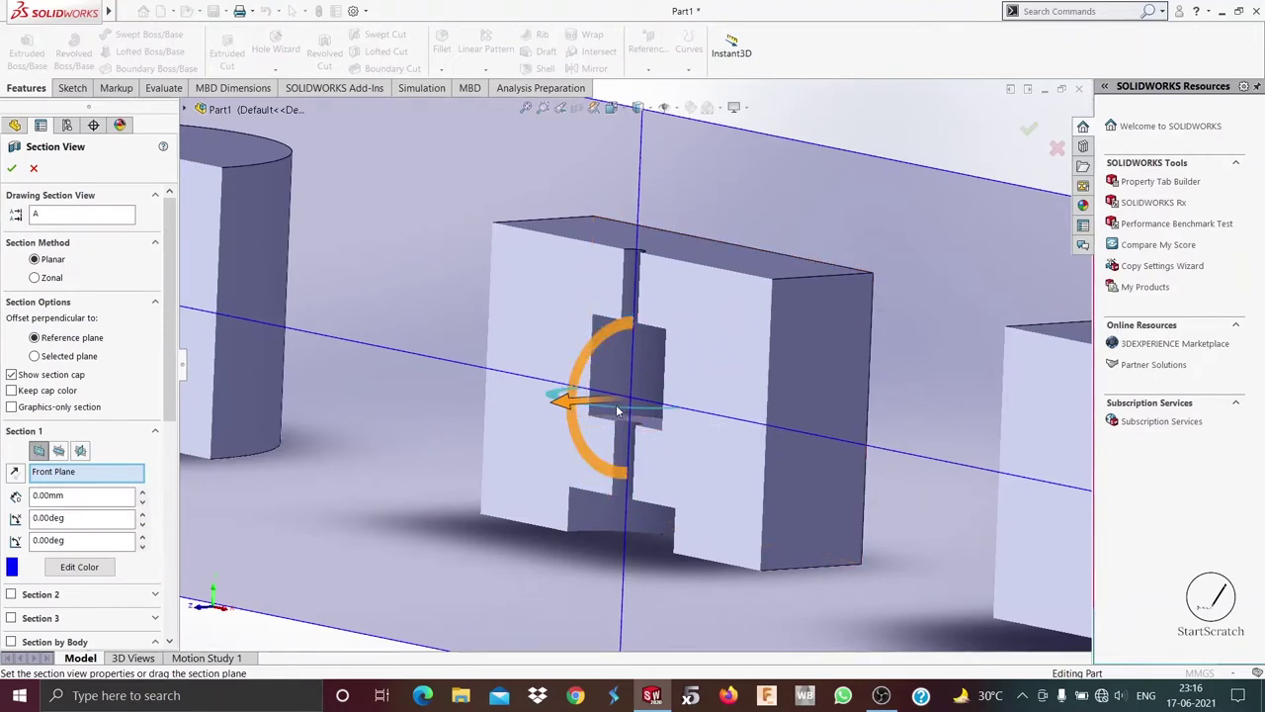
{"action": "left_click", "coordinate": [762, 348]}
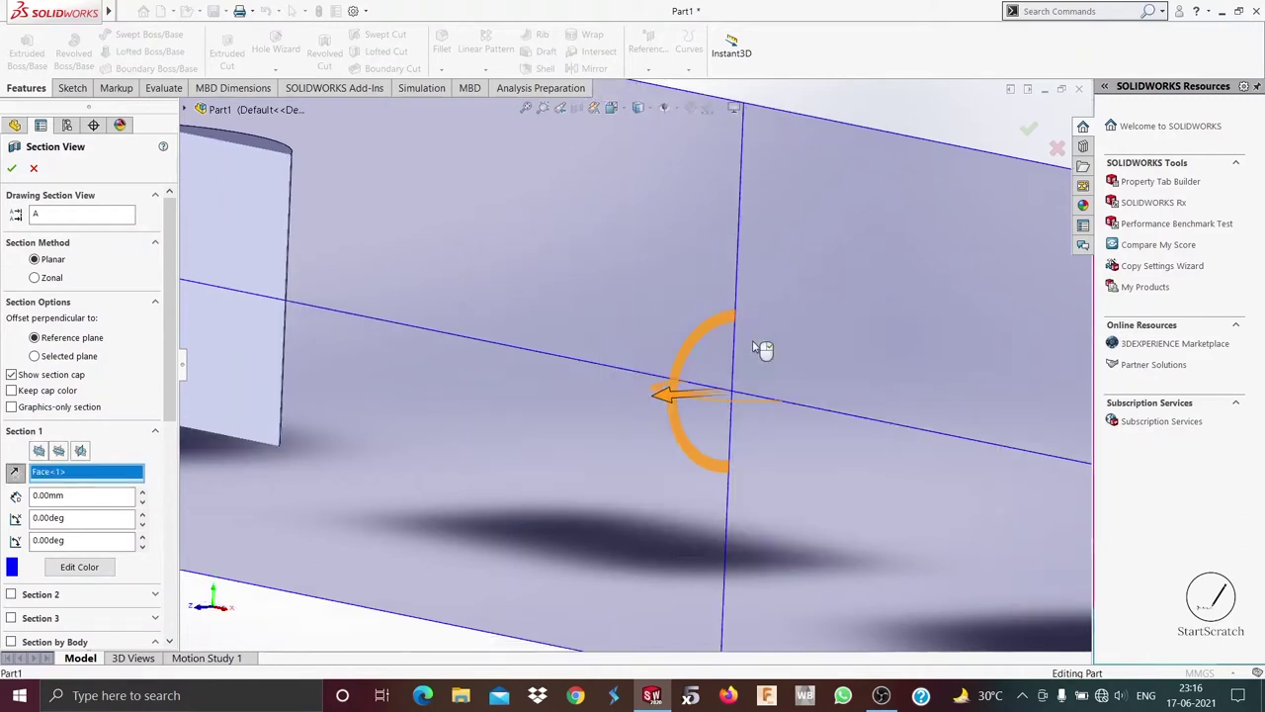
{"action": "scroll", "coordinate": [638, 412], "scroll_direction": "up", "scroll_amount": 3}
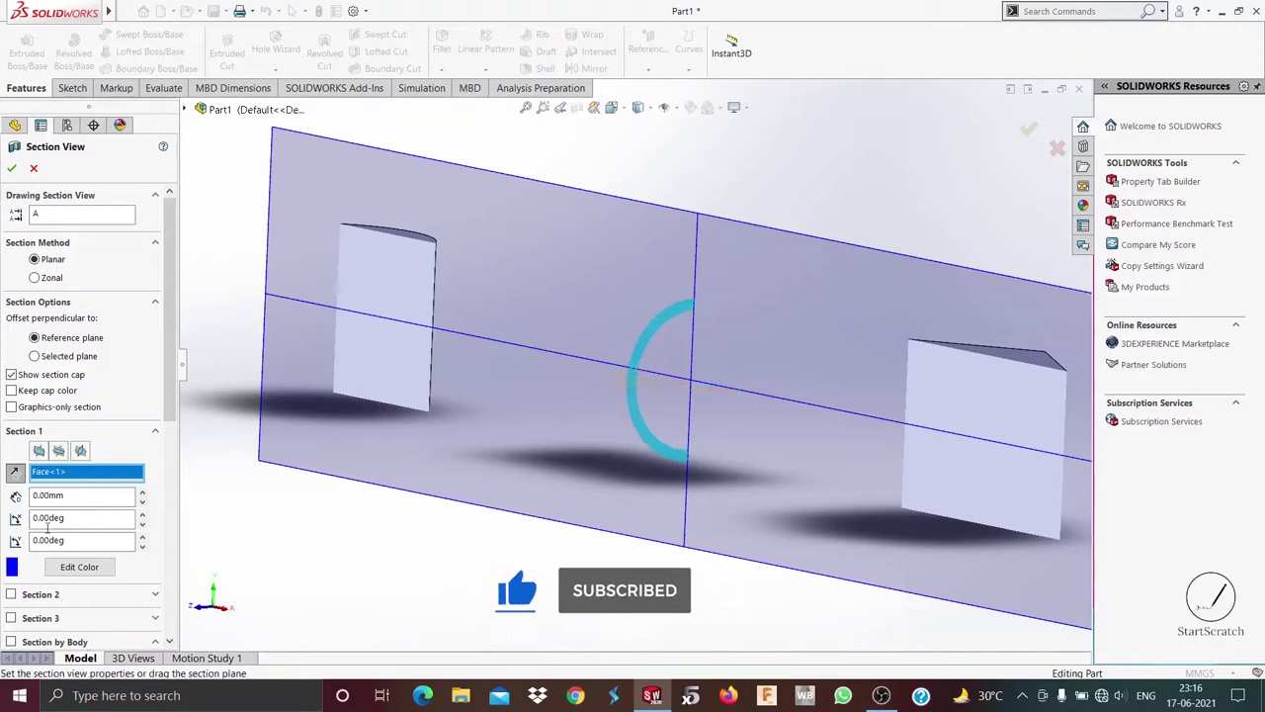
{"action": "left_click", "coordinate": [33, 168]}
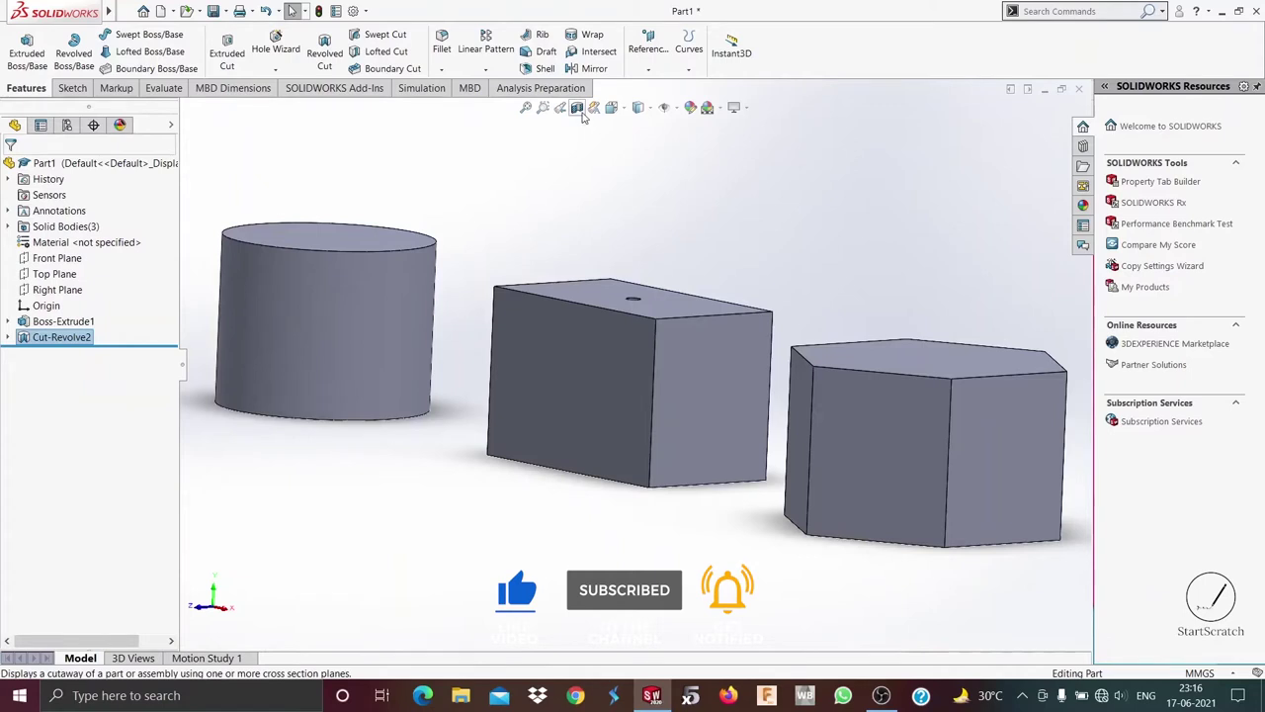
- Section the model along the Right Plane, examine the stepped cavity inside the block, and turn the section view off
{"action": "left_click", "coordinate": [8, 227]}
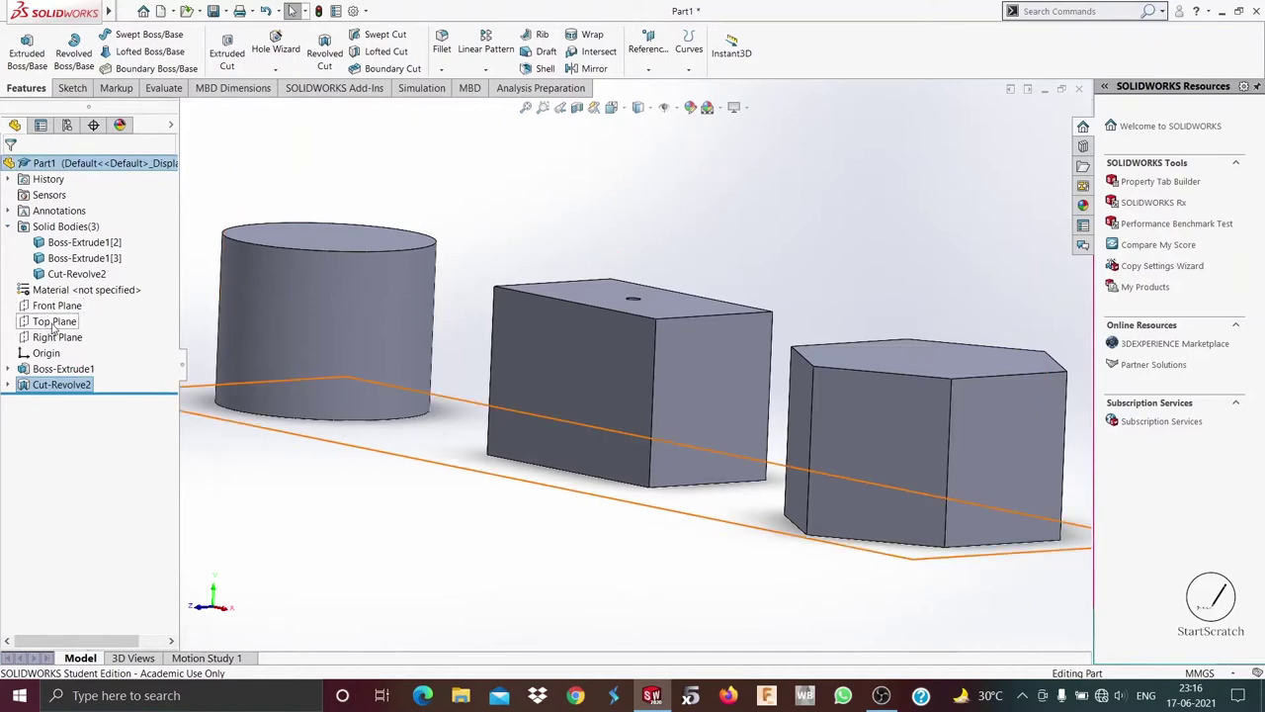
{"action": "left_click", "coordinate": [57, 337]}
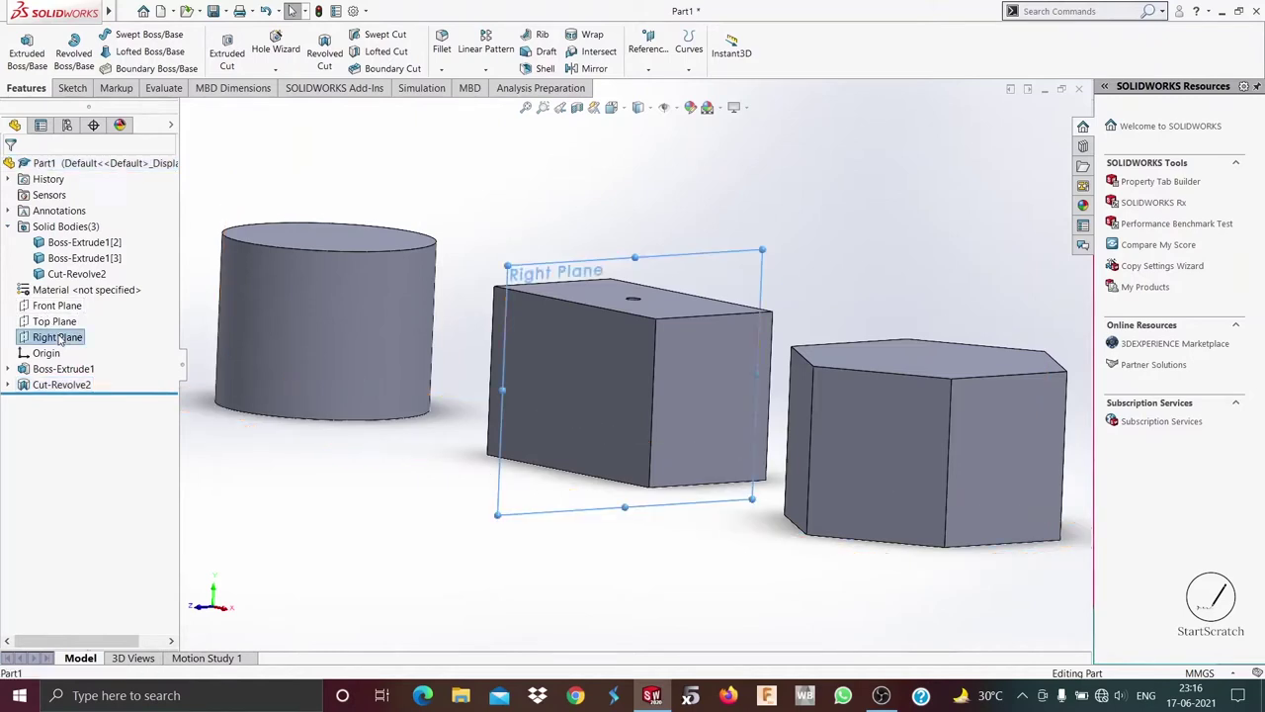
{"action": "left_click", "coordinate": [577, 107]}
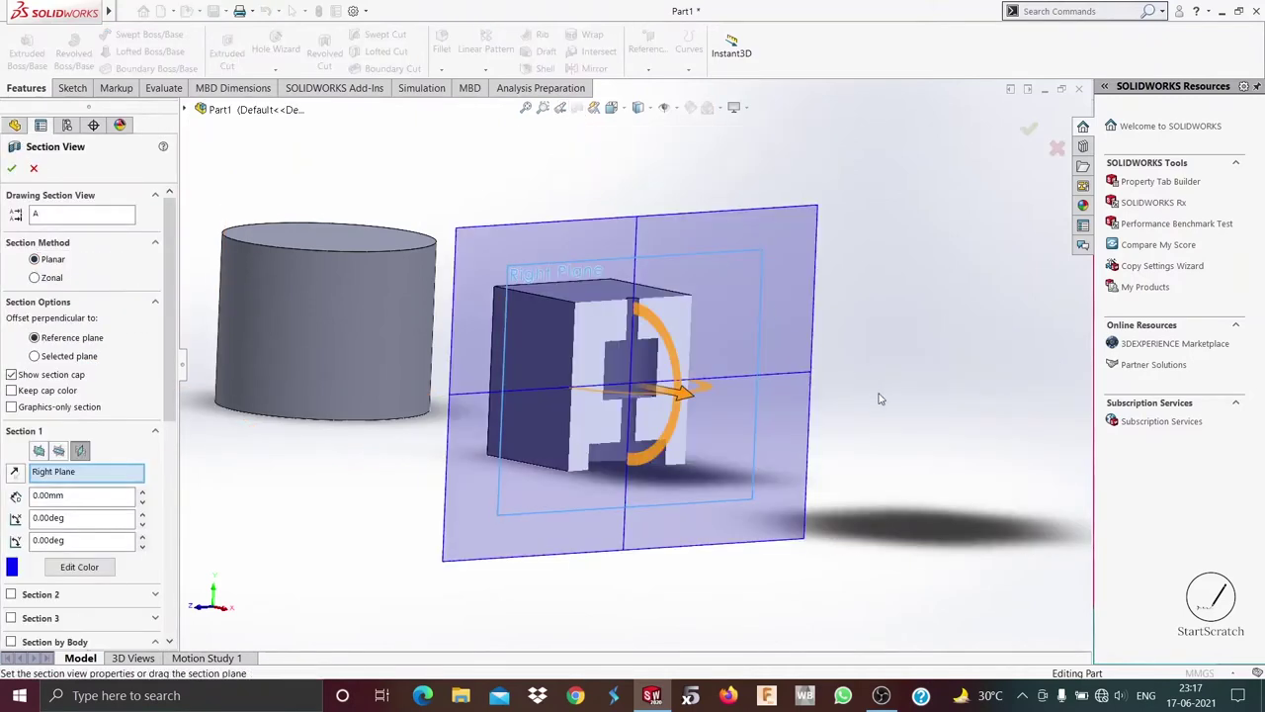
{"action": "left_click", "coordinate": [11, 168]}
{"action": "scroll", "coordinate": [669, 321], "scroll_direction": "down", "scroll_amount": 5}
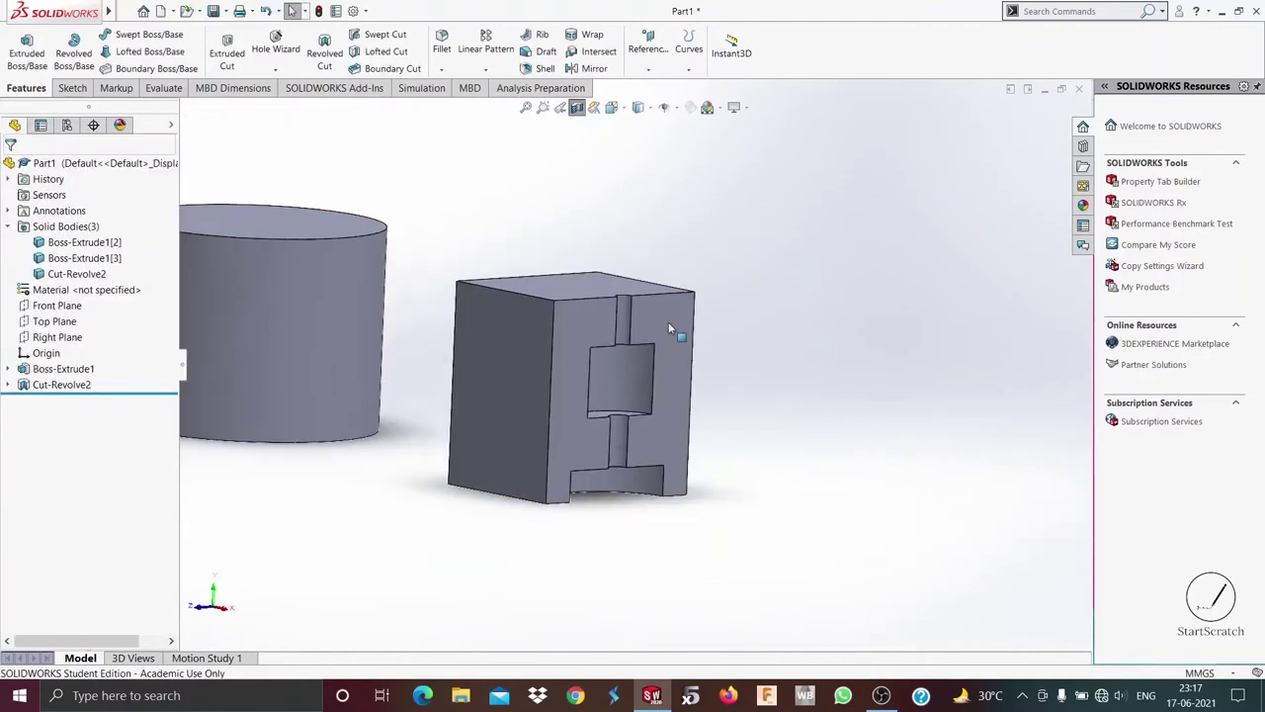
{"action": "middle_click_drag", "start_coordinate": [766, 418], "coordinate": [649, 484]}
{"action": "scroll", "coordinate": [649, 481], "scroll_direction": "up", "scroll_amount": 3}
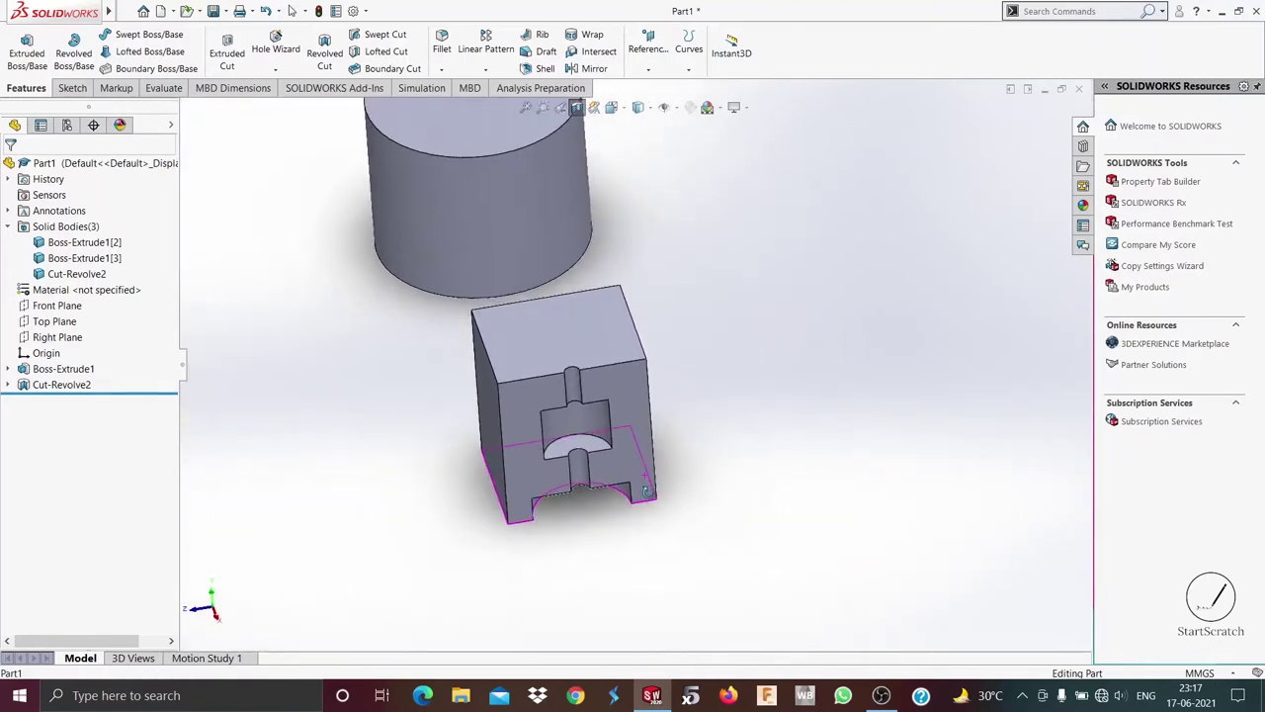
{"action": "scroll", "coordinate": [649, 481], "scroll_direction": "up", "scroll_amount": 1}
{"action": "scroll", "coordinate": [656, 490], "scroll_direction": "down", "scroll_amount": 3}
{"action": "scroll", "coordinate": [656, 485], "scroll_direction": "up", "scroll_amount": 4}
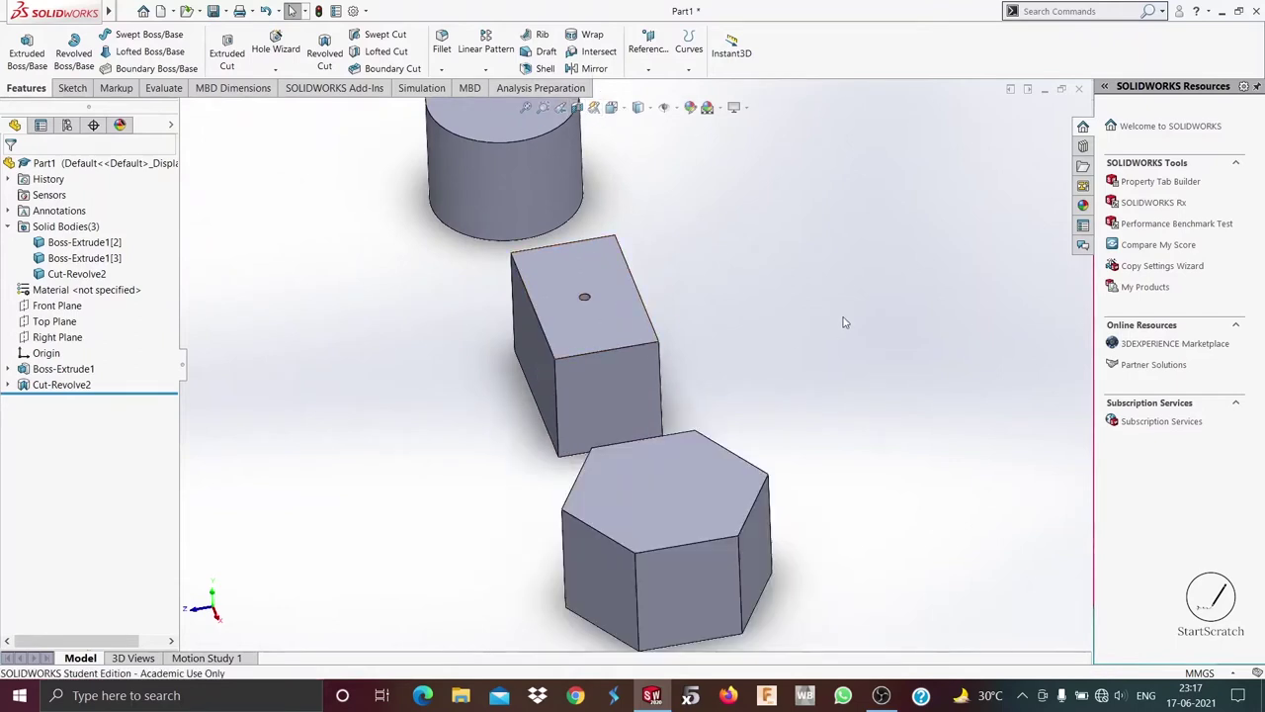
- Delete the stepped revolved cut from the middle block and hide its leftover profile sketch
{"action": "key", "text": "f"}
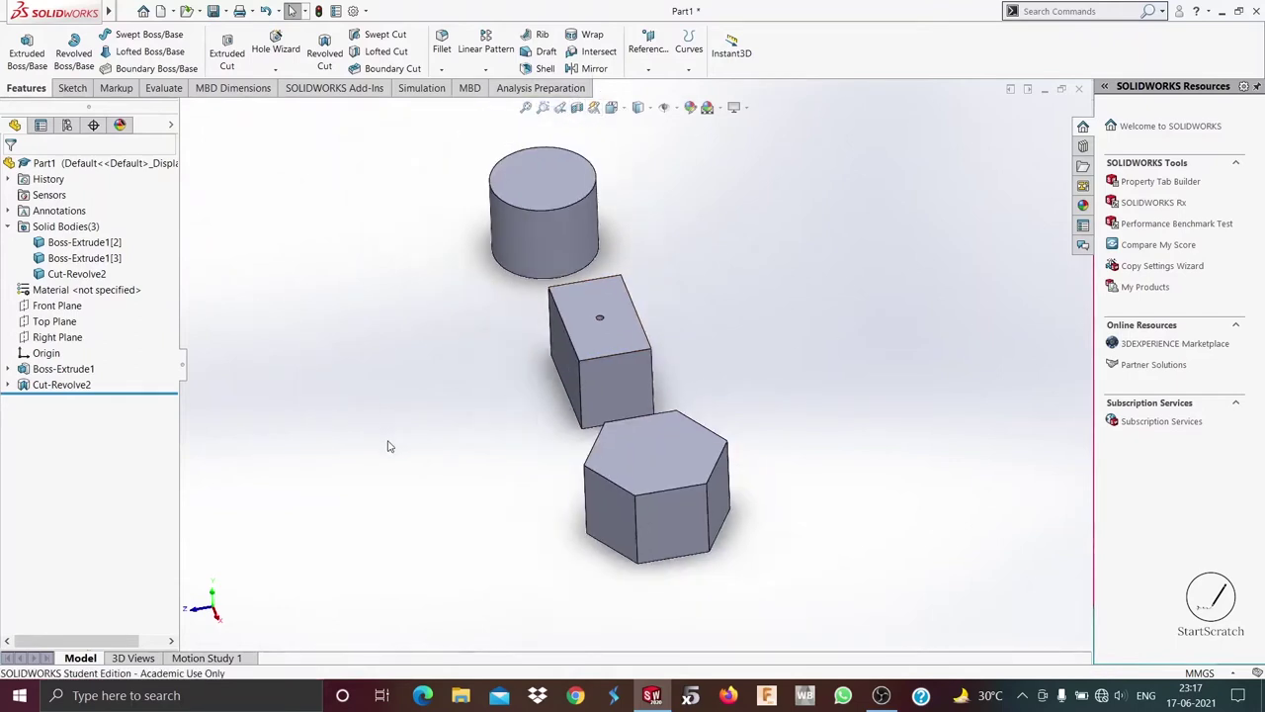
{"action": "middle_click_drag", "start_coordinate": [389, 447], "coordinate": [494, 431]}
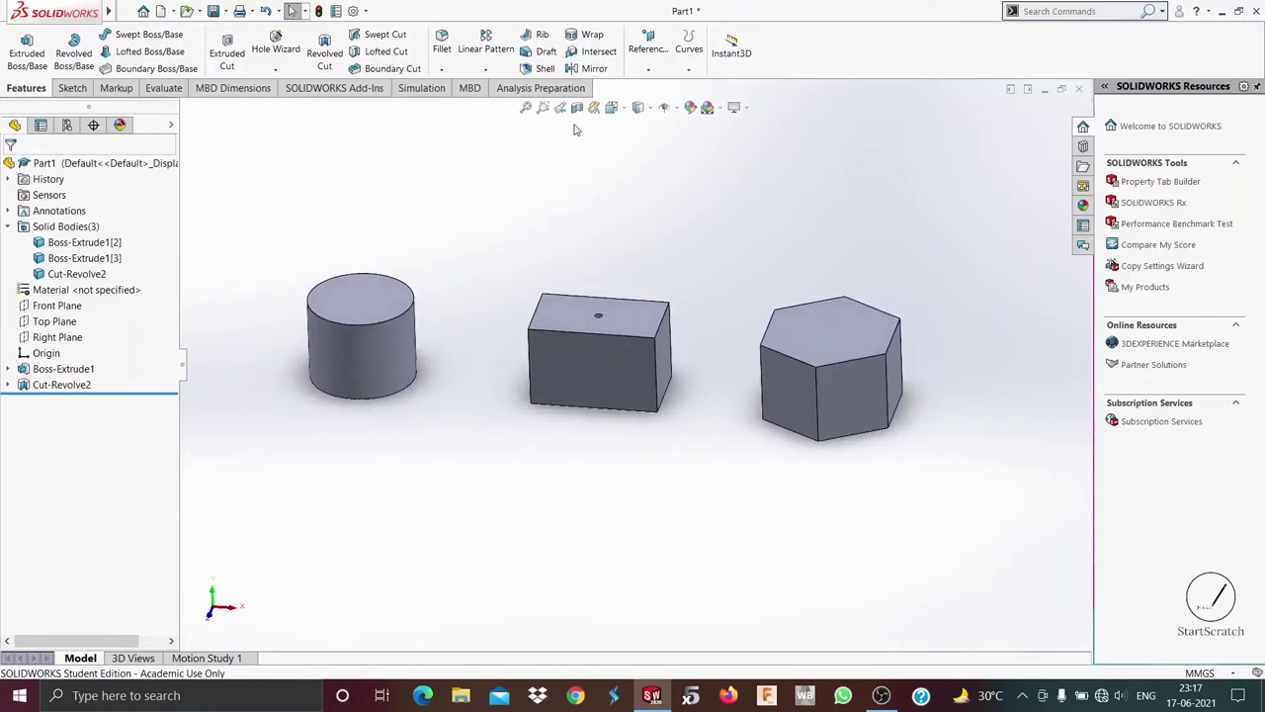
{"action": "left_click", "coordinate": [62, 384]}
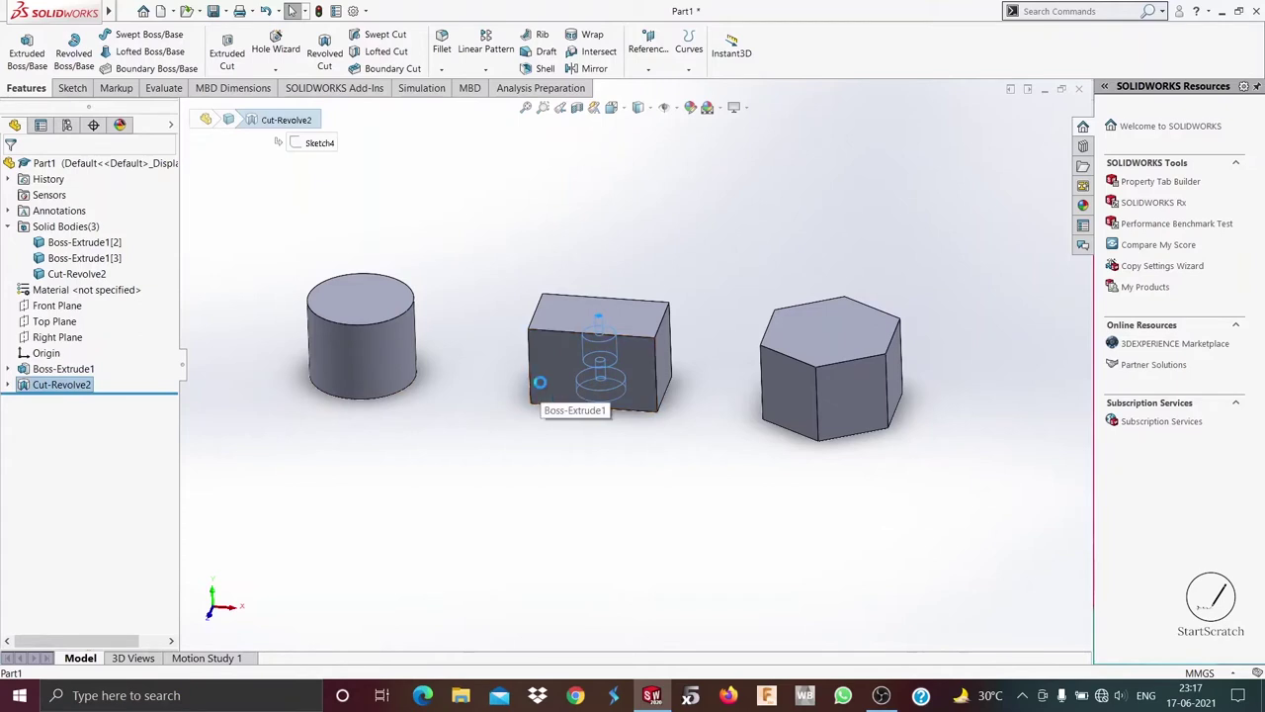
{"action": "key", "text": "Delete"}
{"action": "left_click", "coordinate": [728, 263]}
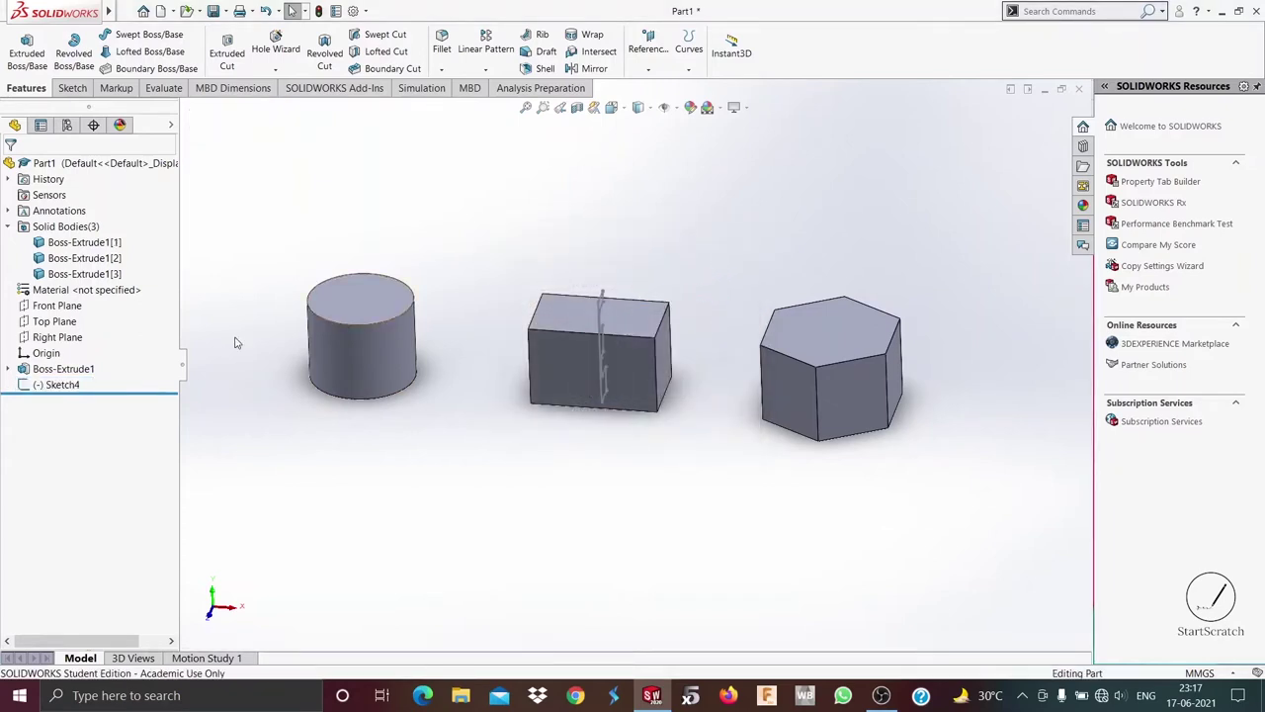
{"action": "left_click", "coordinate": [51, 386]}
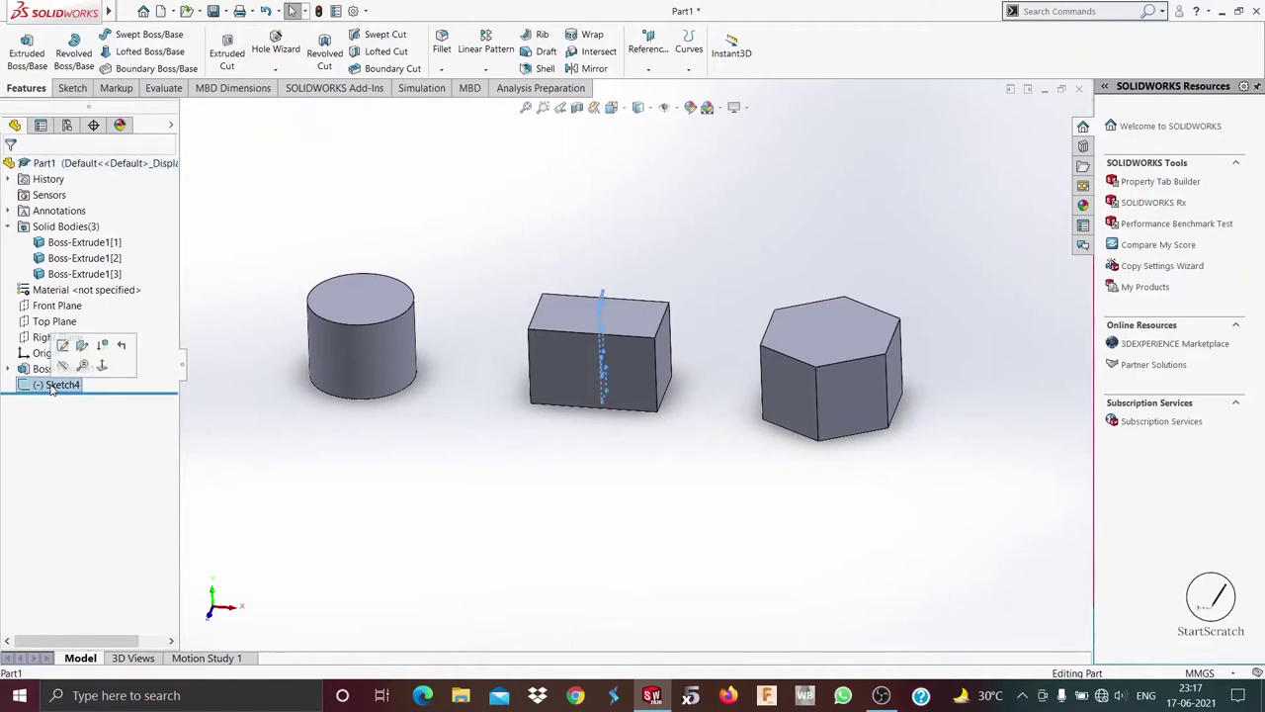
{"action": "left_click", "coordinate": [61, 367]}
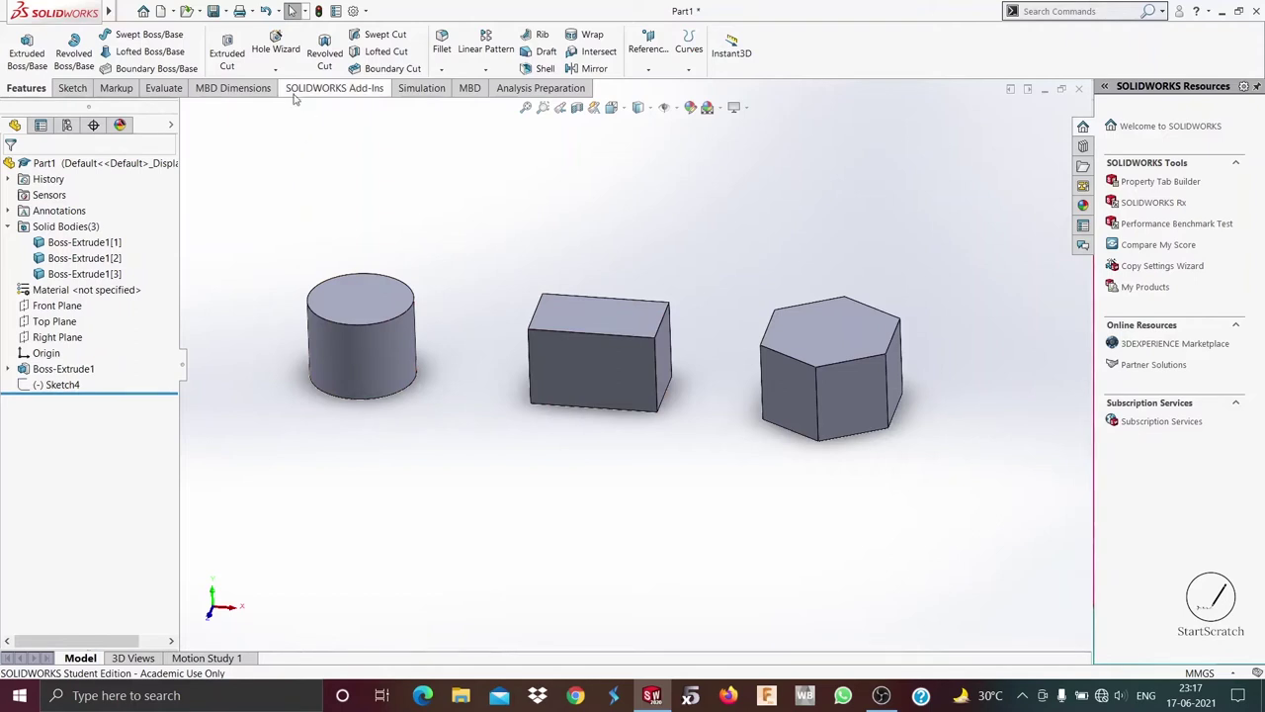
- Preview a 10 mm FilletXpert fillet on the block's upper front edge, and switch the fillet command to manual mode
{"action": "left_click", "coordinate": [72, 88]}
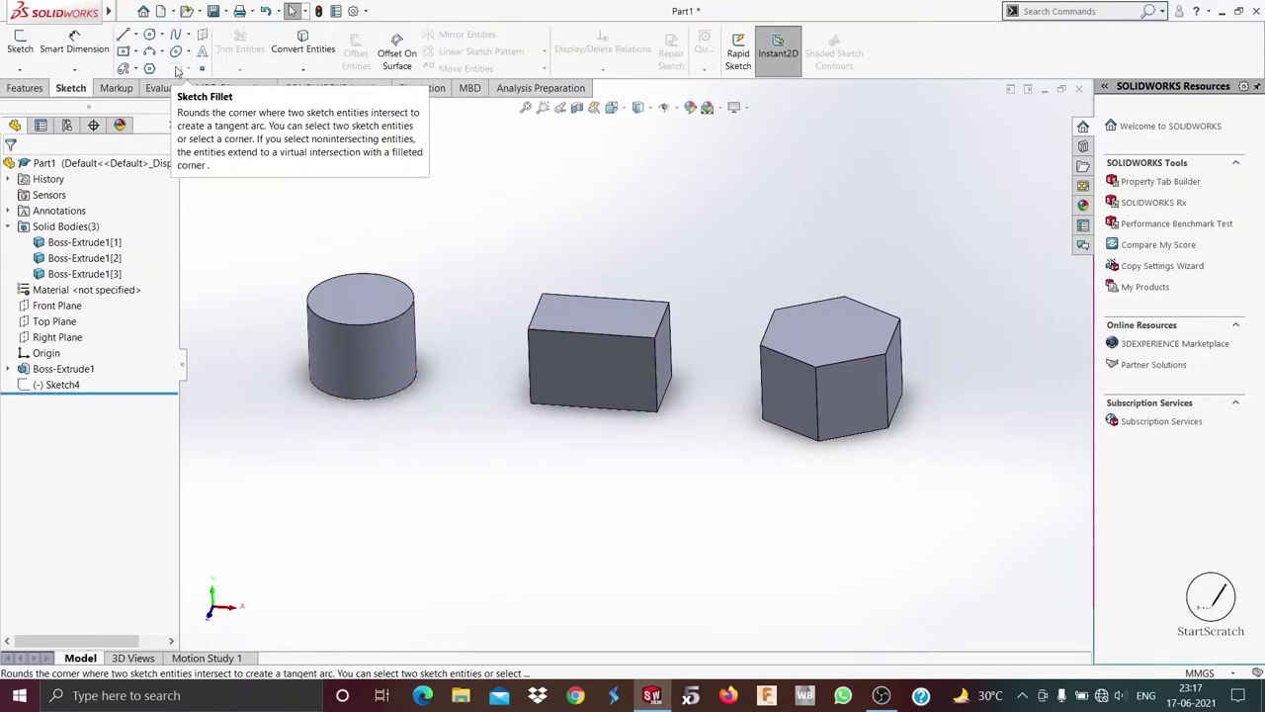
{"action": "left_click", "coordinate": [25, 88]}
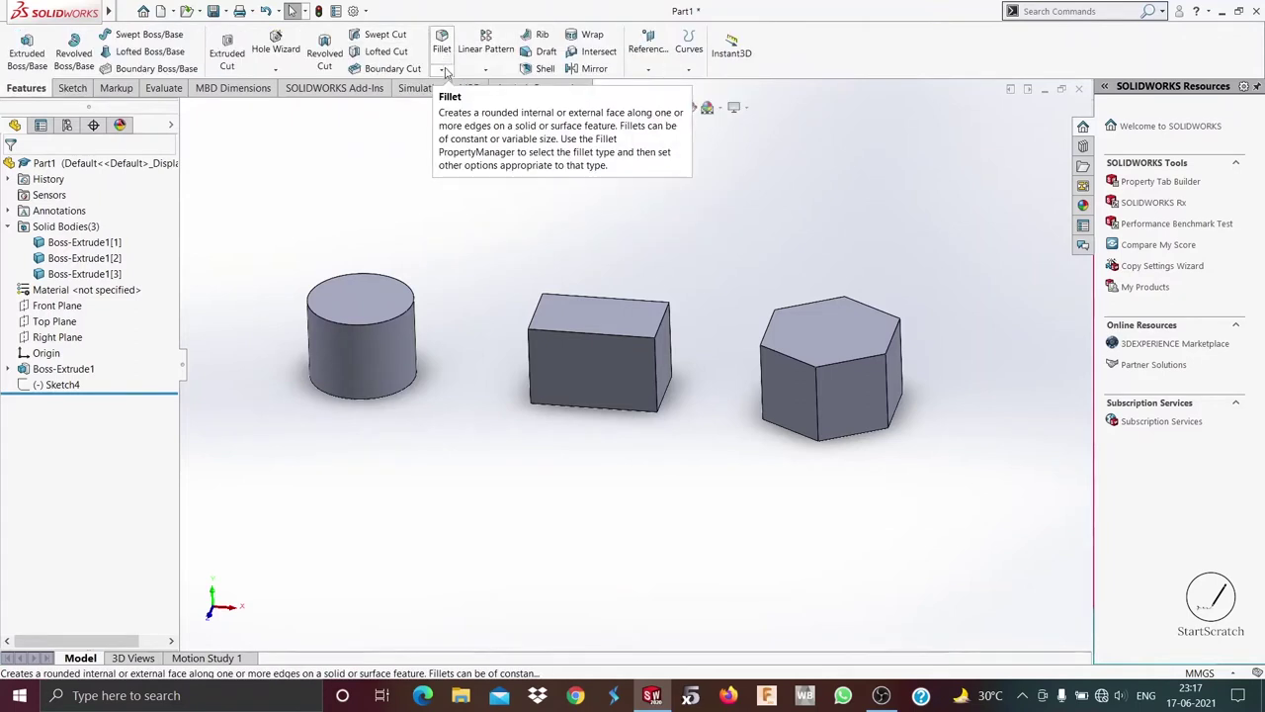
{"action": "left_click", "coordinate": [444, 70]}
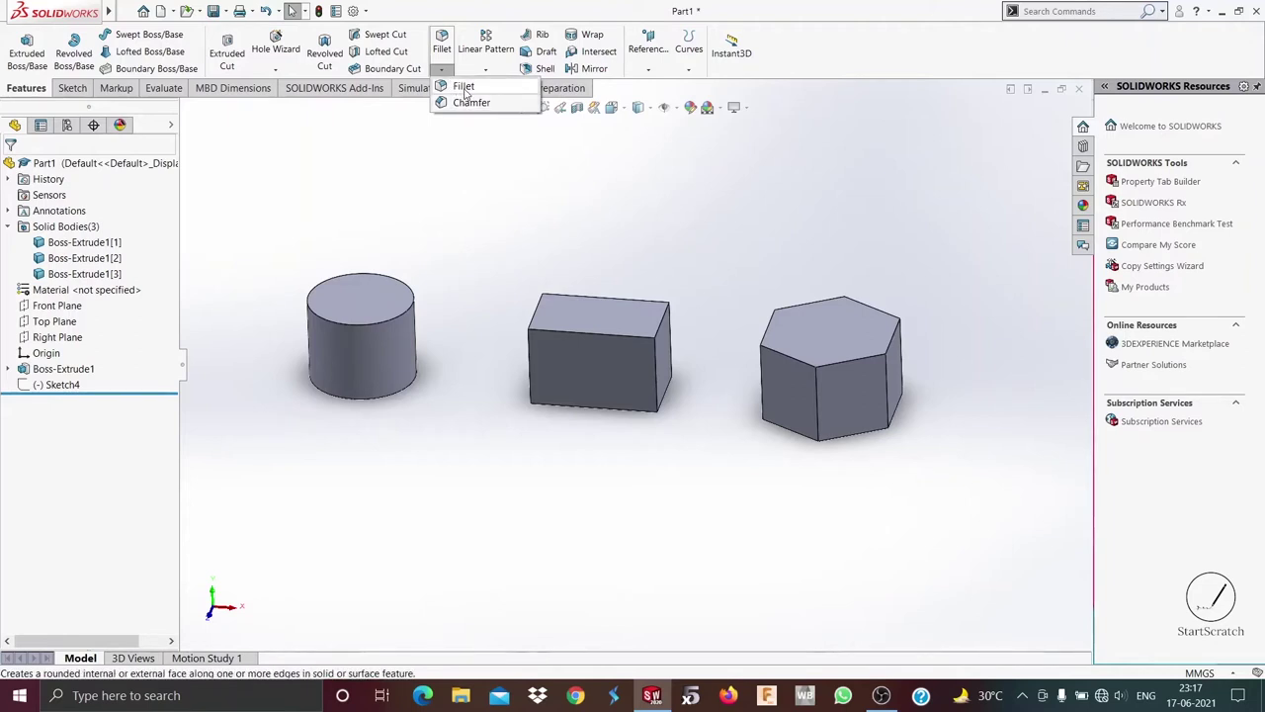
{"action": "left_click", "coordinate": [464, 88]}
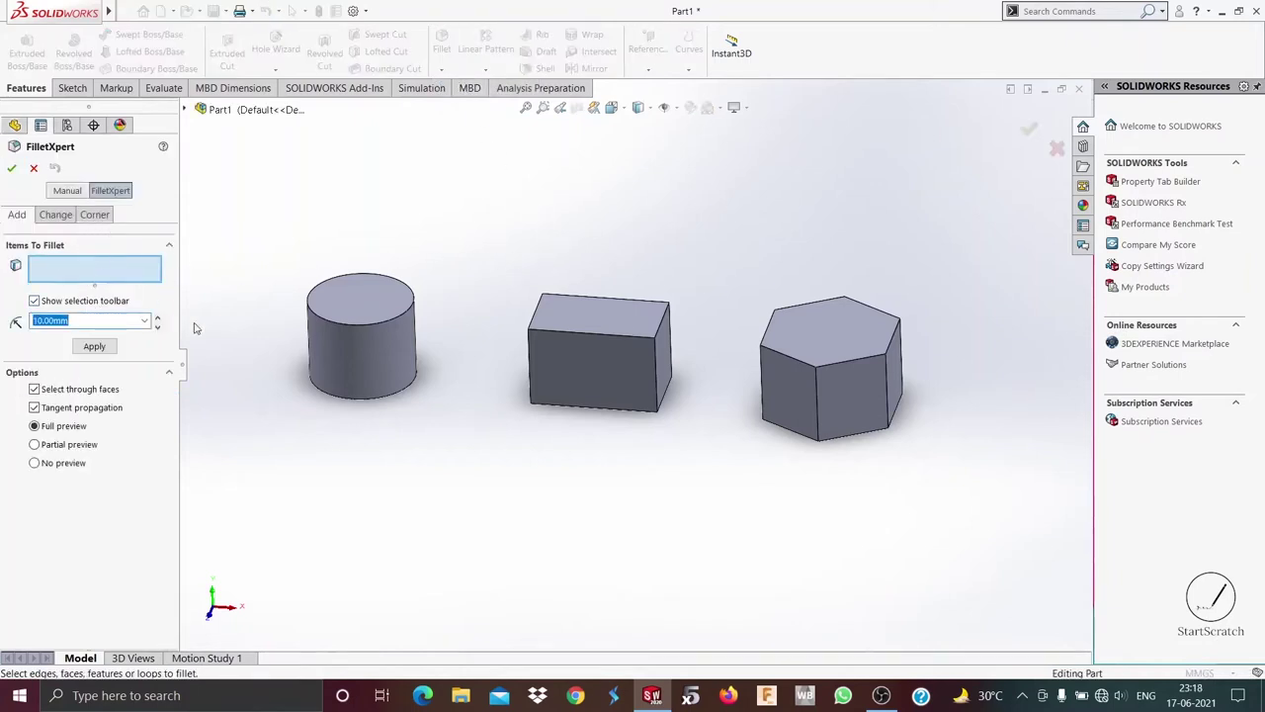
{"action": "left_click", "coordinate": [593, 337]}
{"action": "scroll", "coordinate": [623, 337], "scroll_direction": "down", "scroll_amount": 2}
{"action": "scroll", "coordinate": [623, 337], "scroll_direction": "down", "scroll_amount": 3}
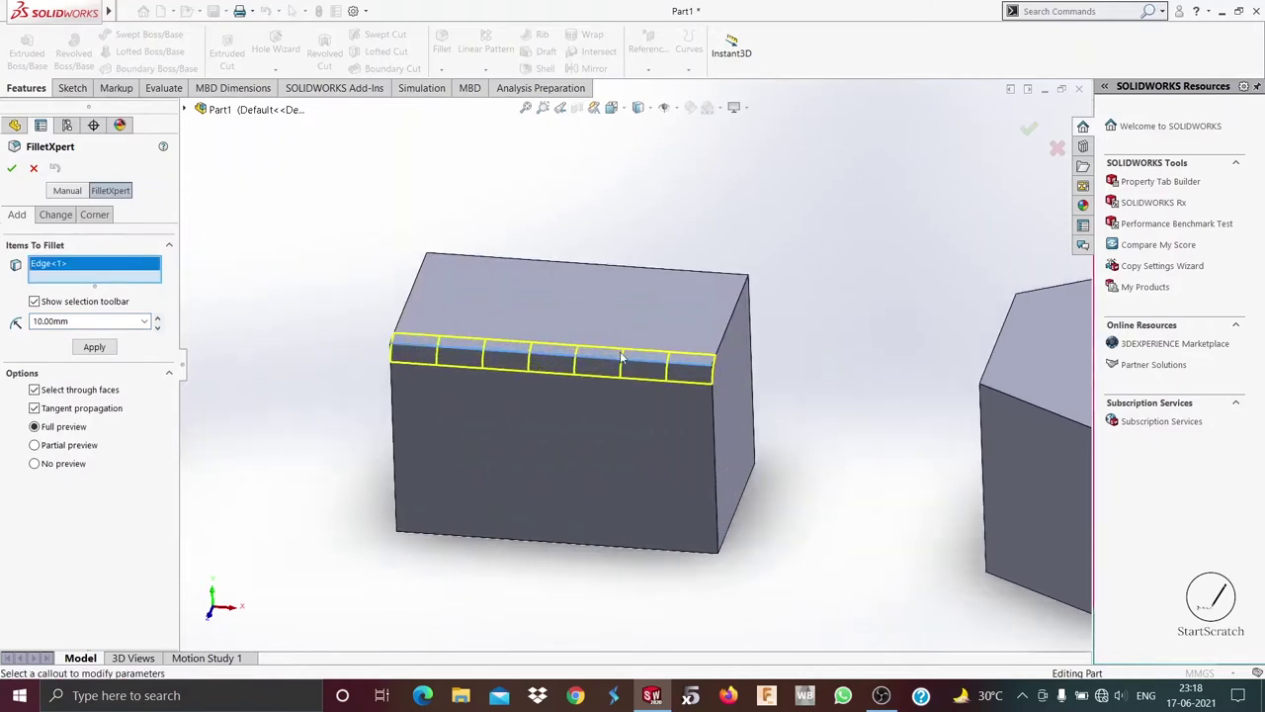
{"action": "left_click", "coordinate": [84, 193]}
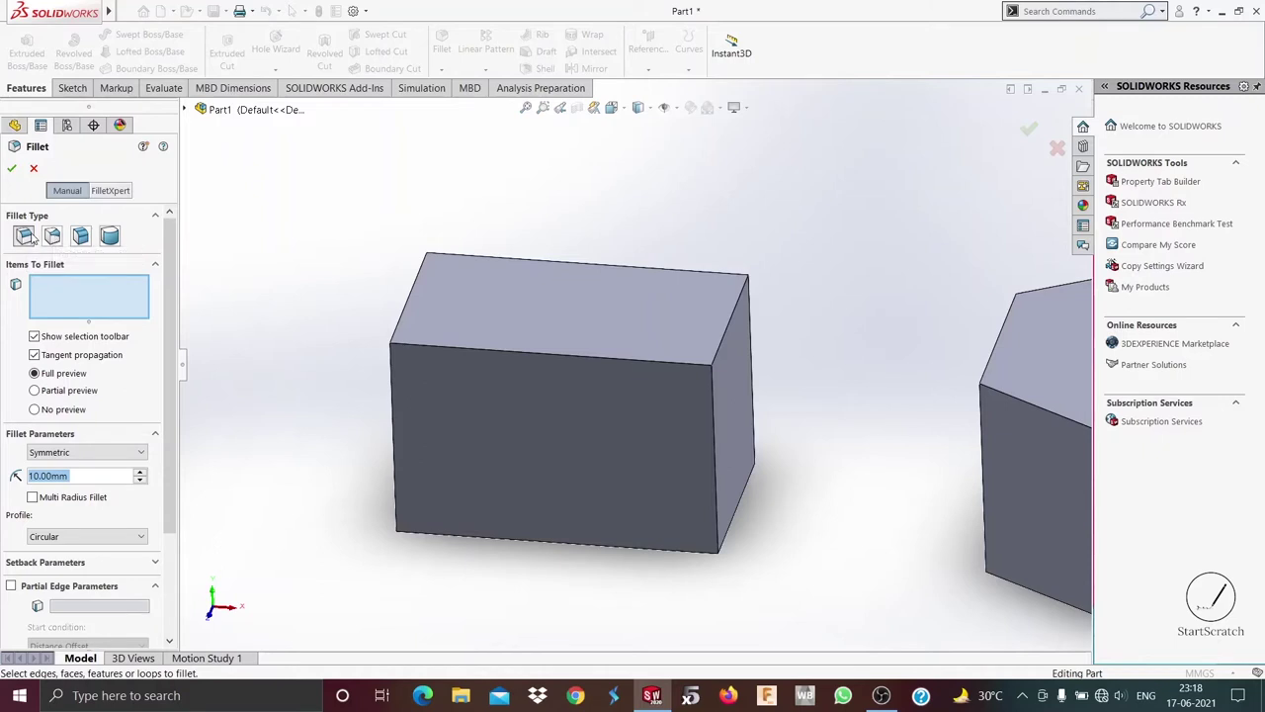
{"action": "left_click", "coordinate": [518, 354]}
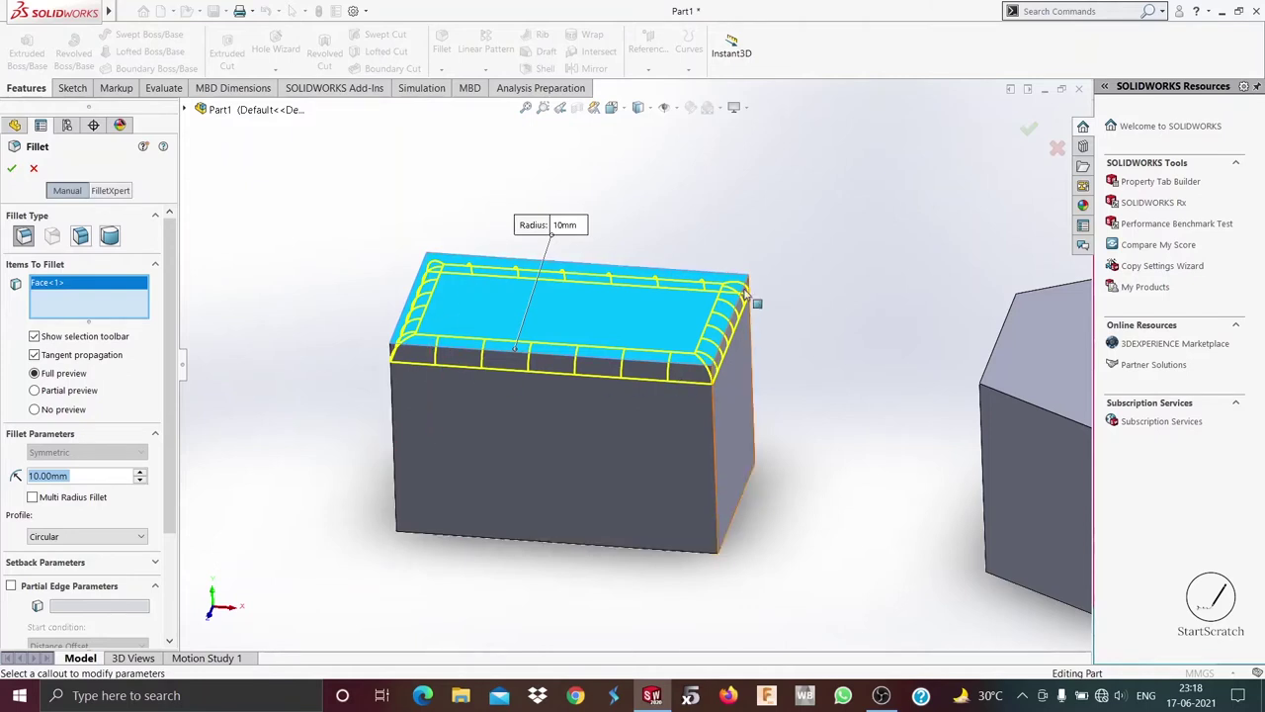
{"action": "left_click", "coordinate": [77, 286]}
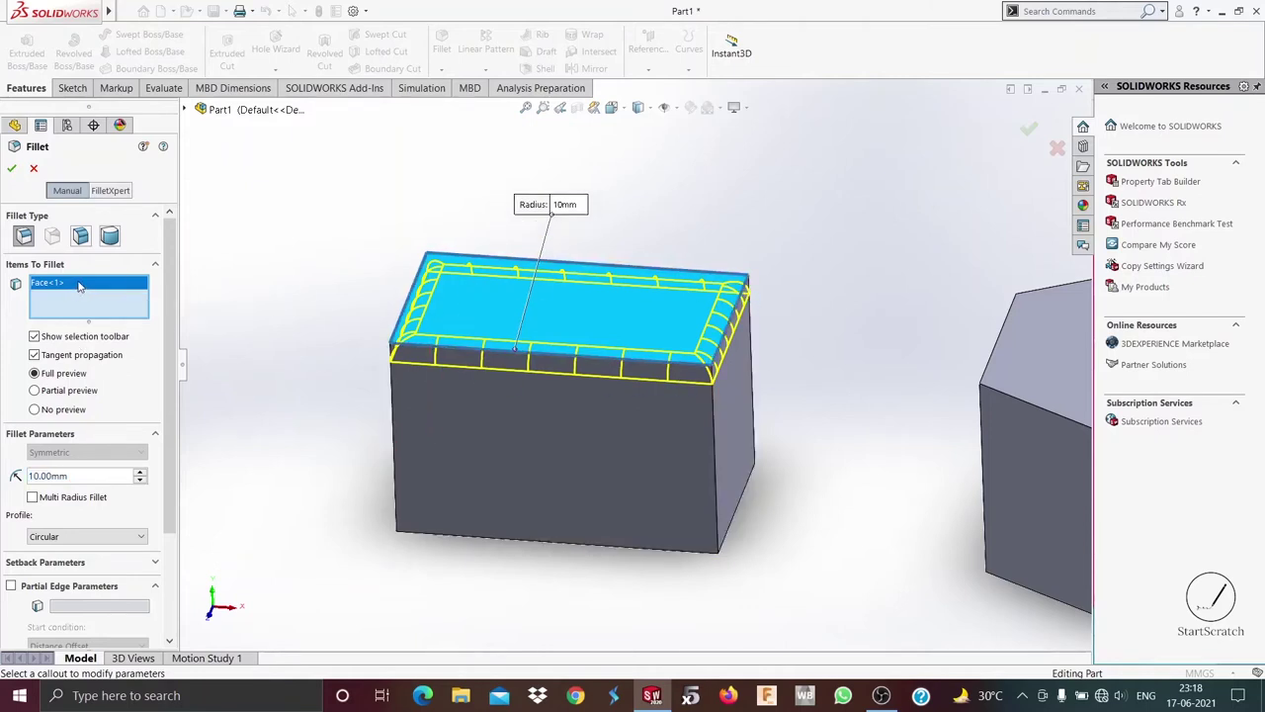
{"action": "right_click", "coordinate": [81, 286]}
{"action": "left_click", "coordinate": [130, 289]}
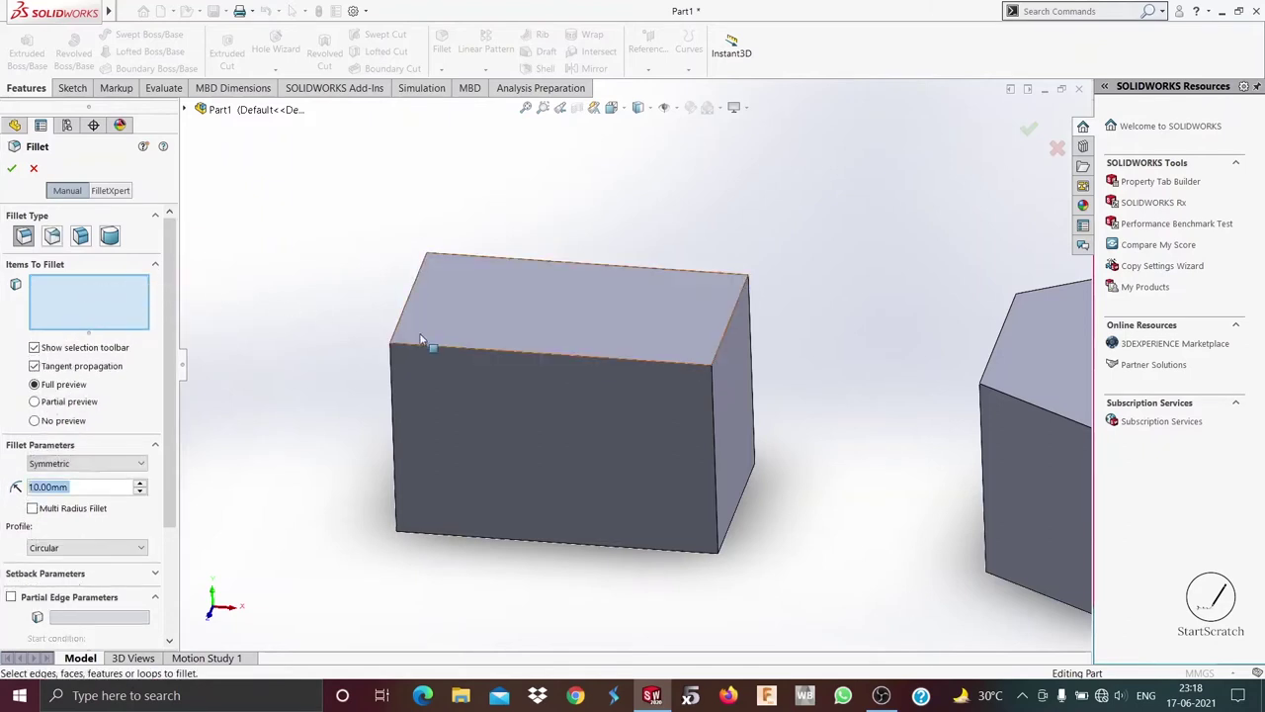
- Apply a constant-size, symmetric 10 mm radius fillet to the block's upper front edge
{"action": "left_click", "coordinate": [81, 322]}
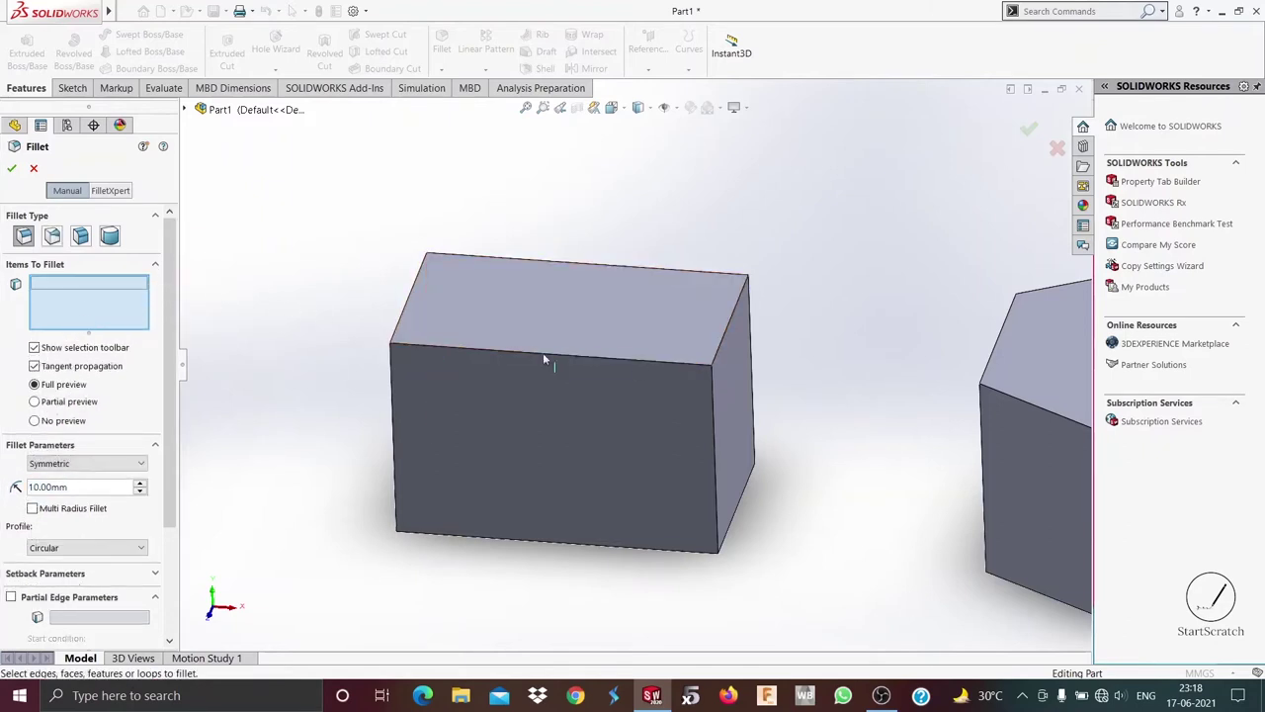
{"action": "left_click", "coordinate": [563, 361]}
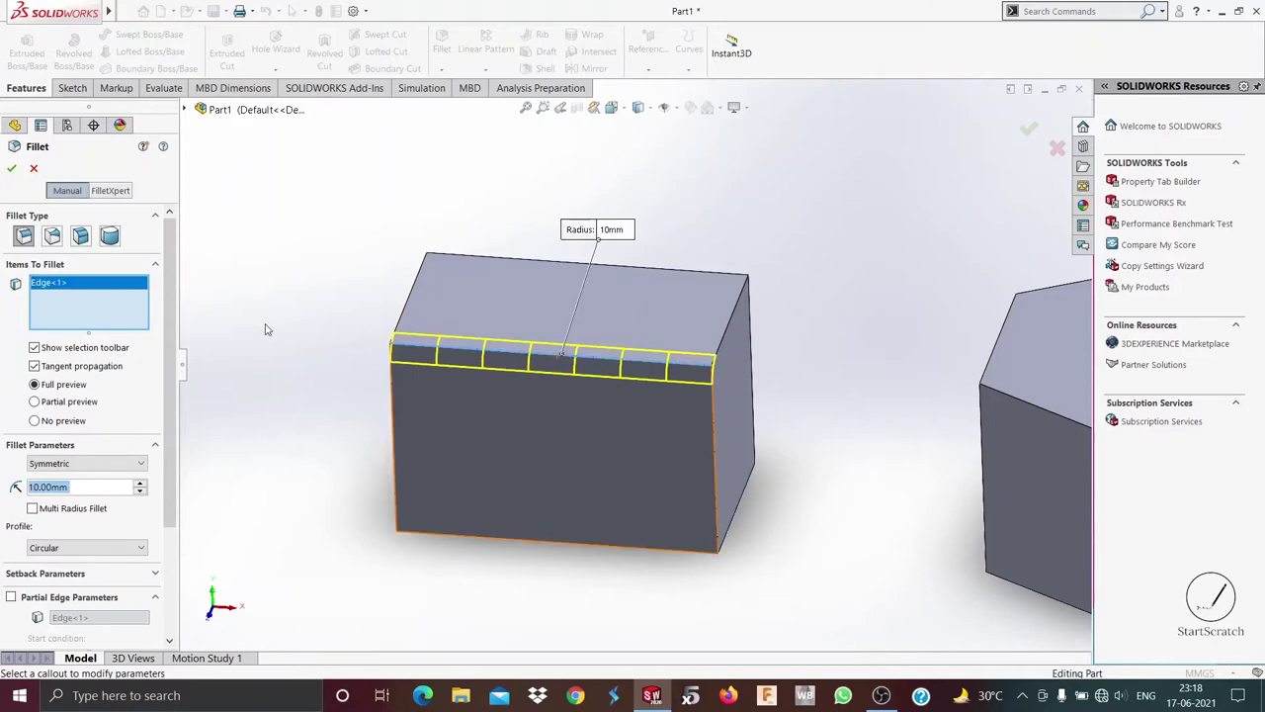
{"action": "left_click", "coordinate": [141, 490]}
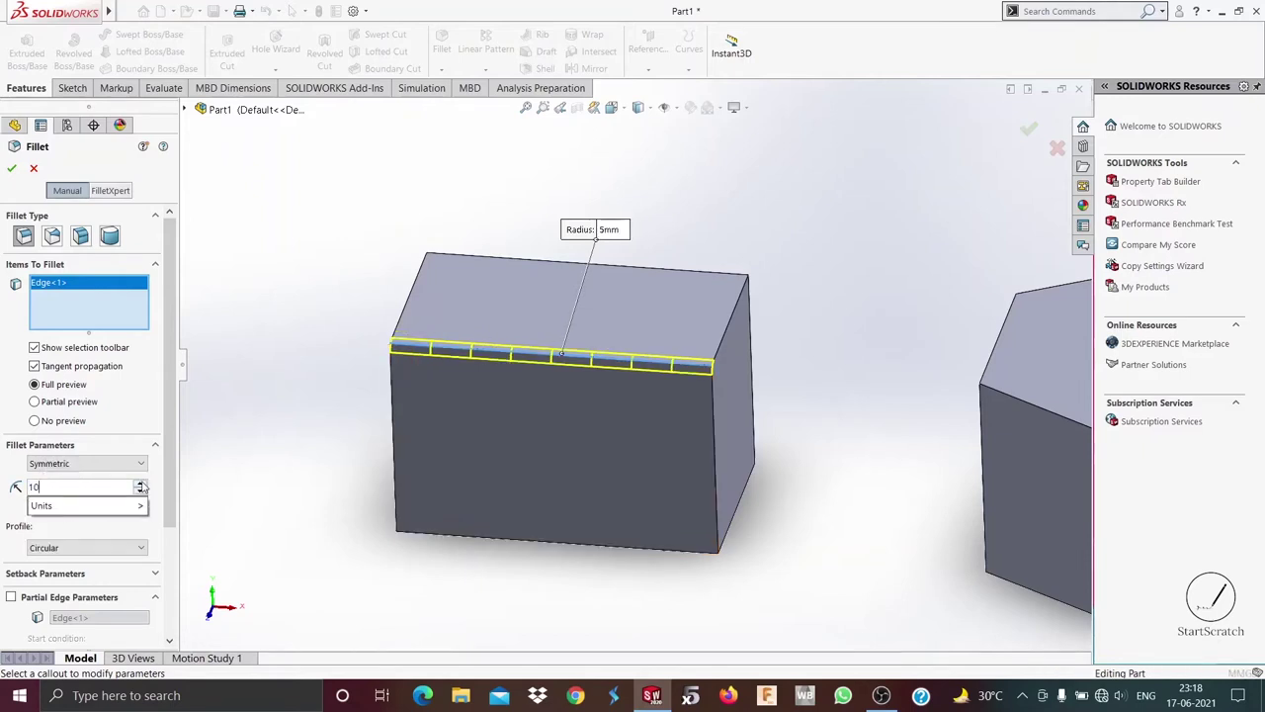
{"action": "left_click", "coordinate": [141, 484]}
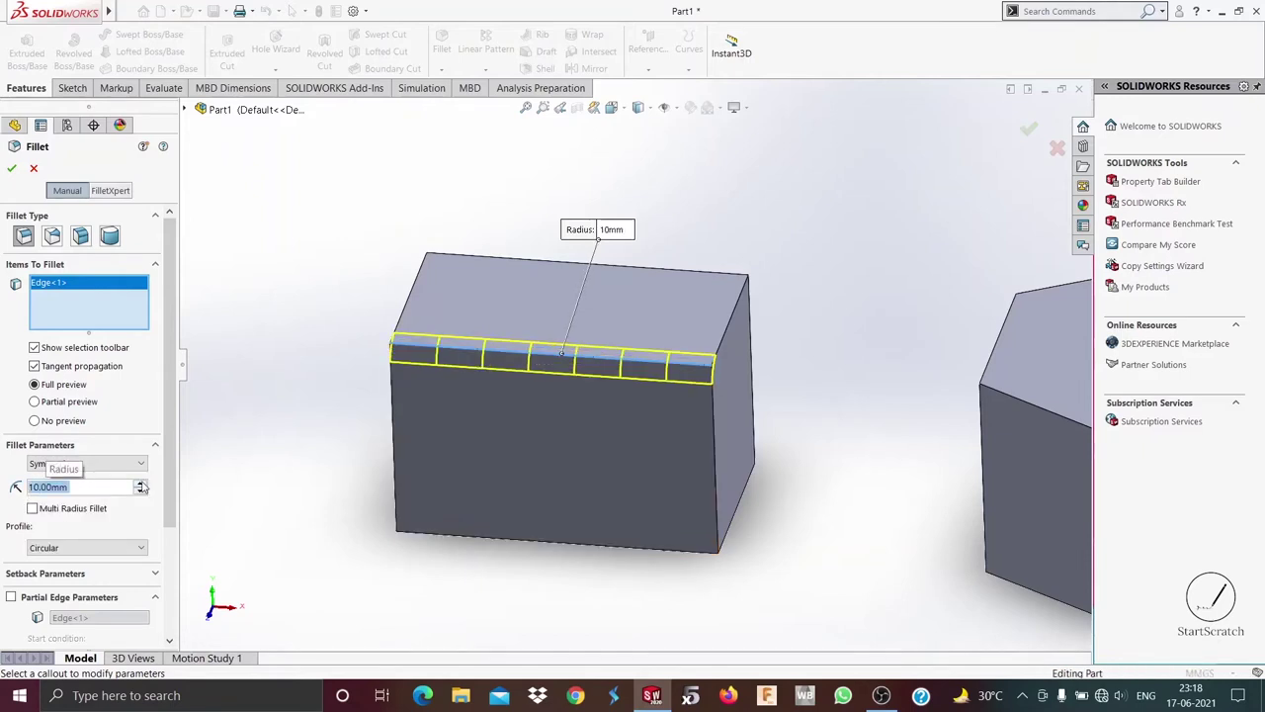
{"action": "left_click", "coordinate": [13, 170]}
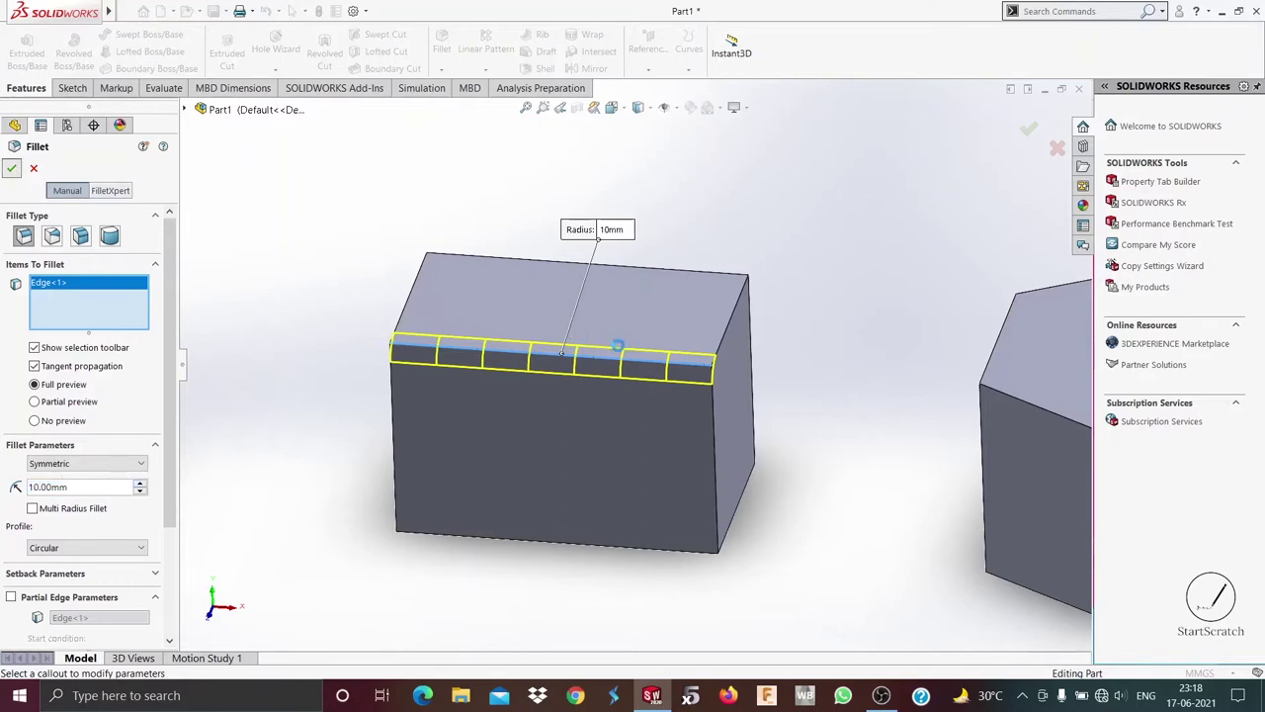
- Set up a 10 mm face fillet with the block's front face and bottom face as the two face sets
{"action": "middle_click_drag", "start_coordinate": [735, 433], "coordinate": [776, 475]}
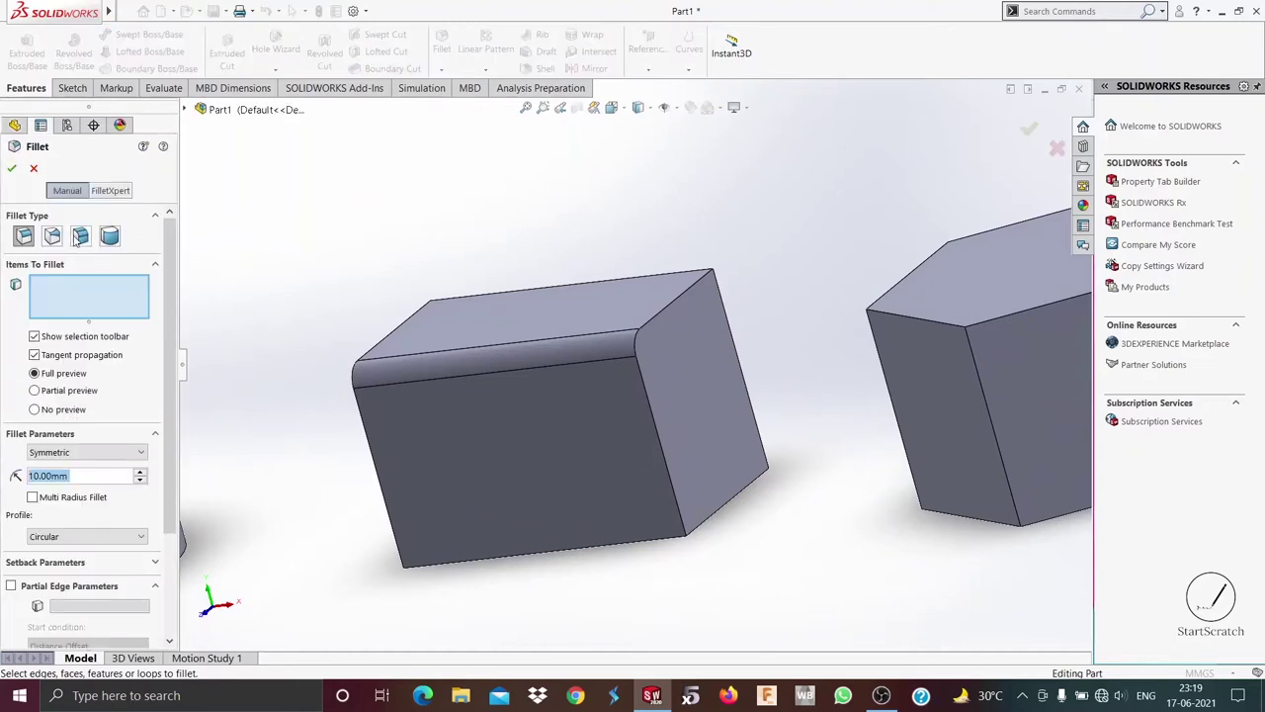
{"action": "left_click", "coordinate": [80, 236]}
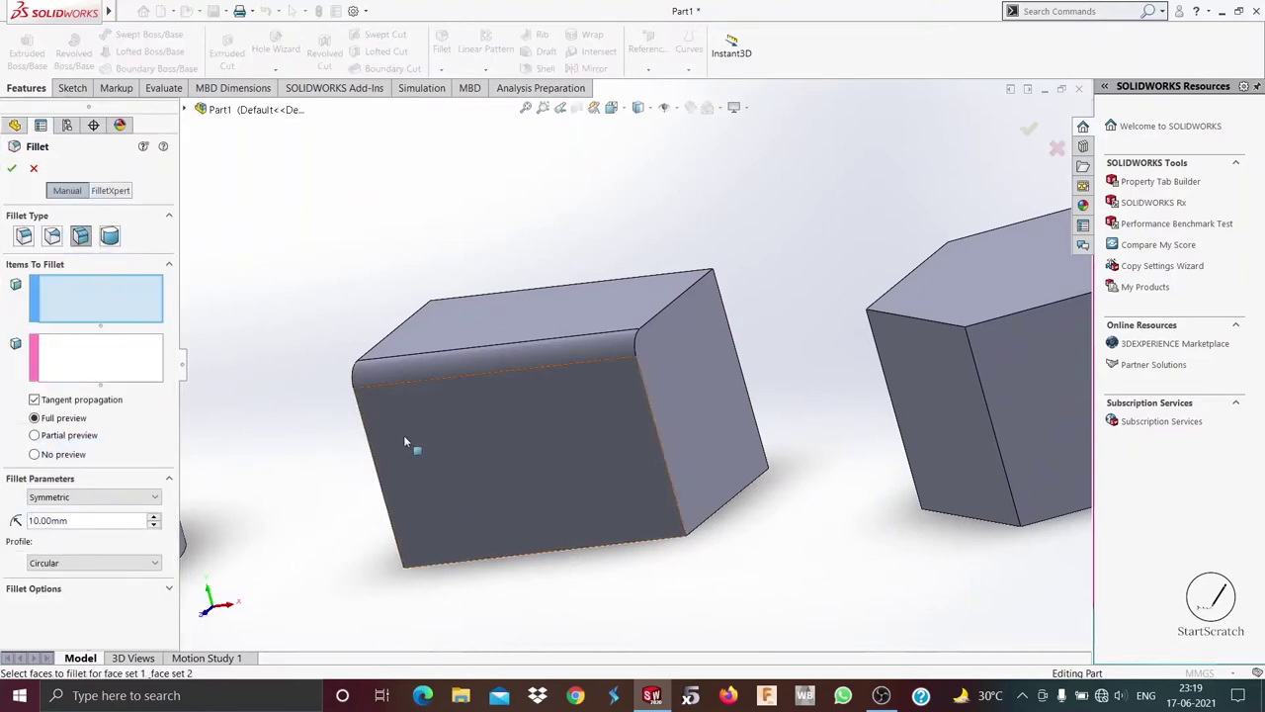
{"action": "left_click", "coordinate": [611, 505]}
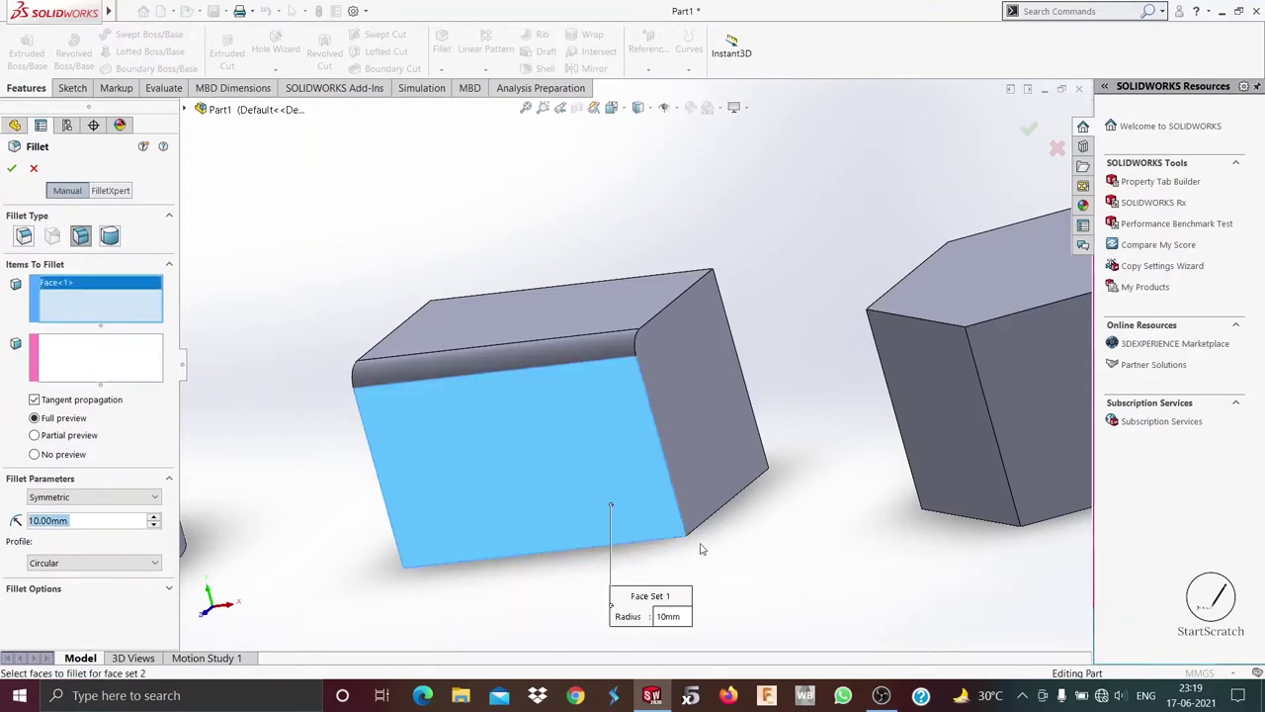
{"action": "middle_click_drag", "start_coordinate": [700, 549], "coordinate": [682, 396]}
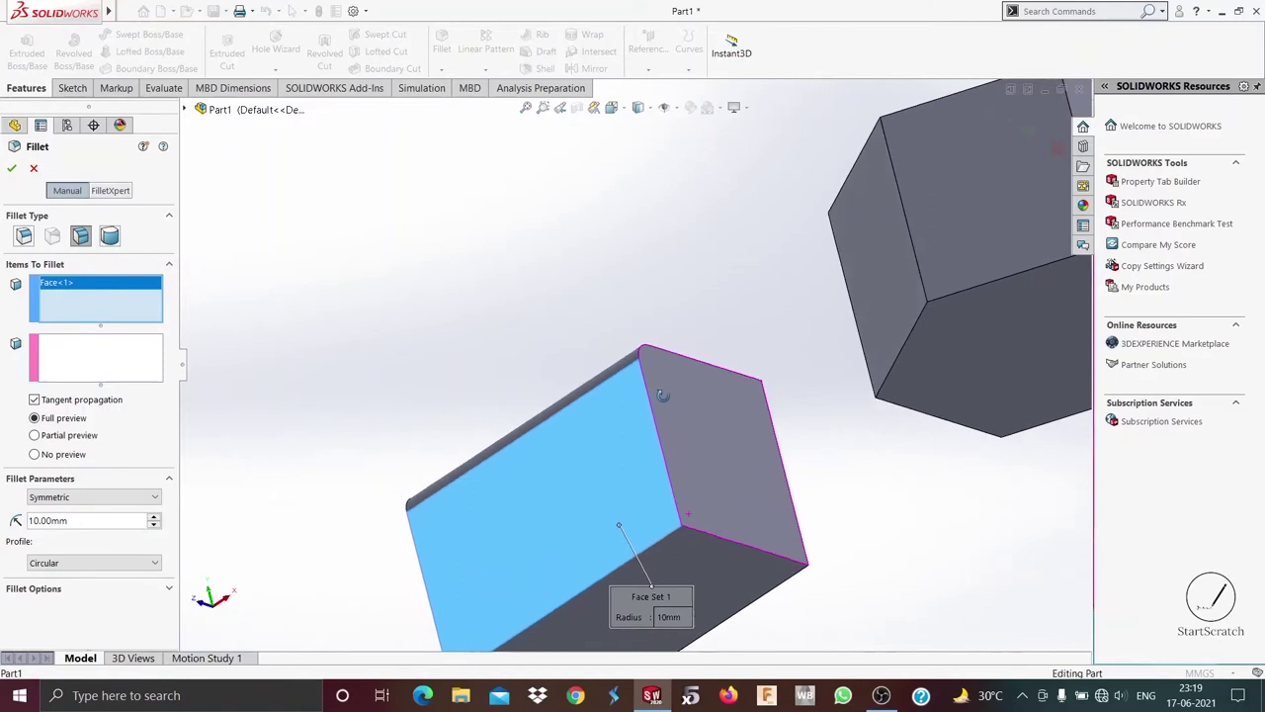
{"action": "left_click", "coordinate": [128, 357]}
{"action": "left_click", "coordinate": [730, 574]}
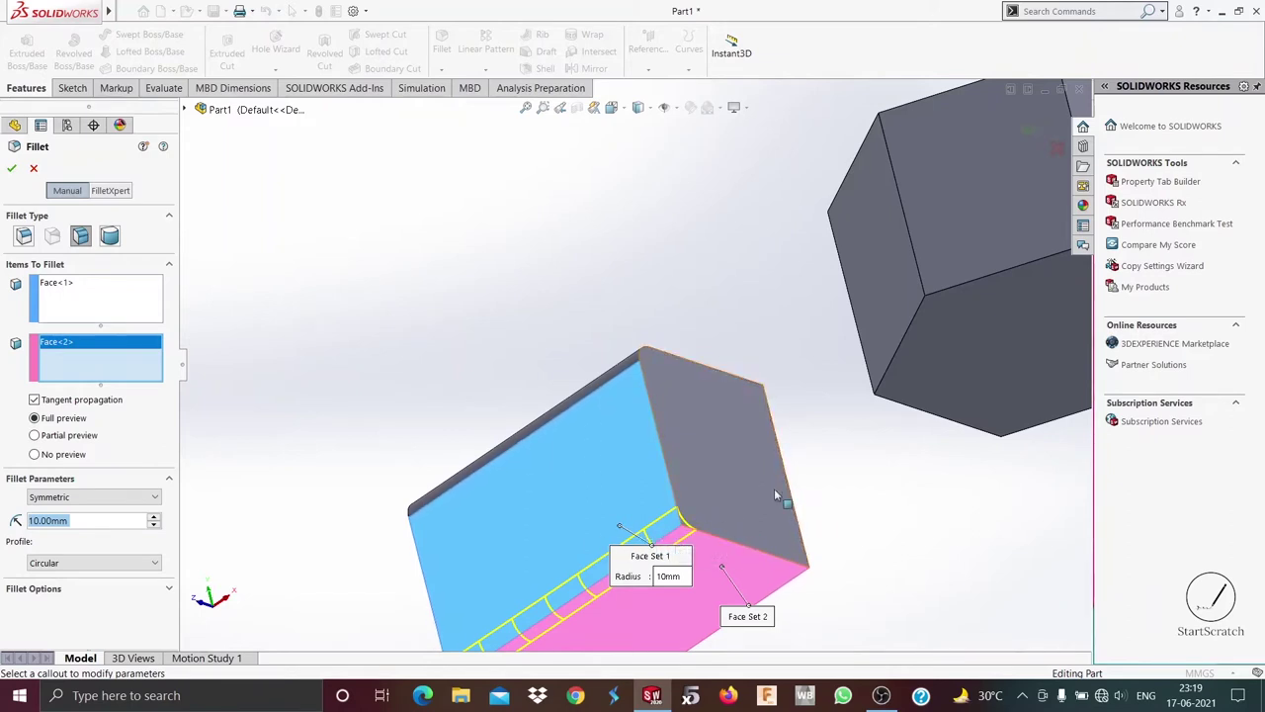
- Add the block's other three side faces to the first face set of the face fillet
{"action": "left_click", "coordinate": [117, 315]}
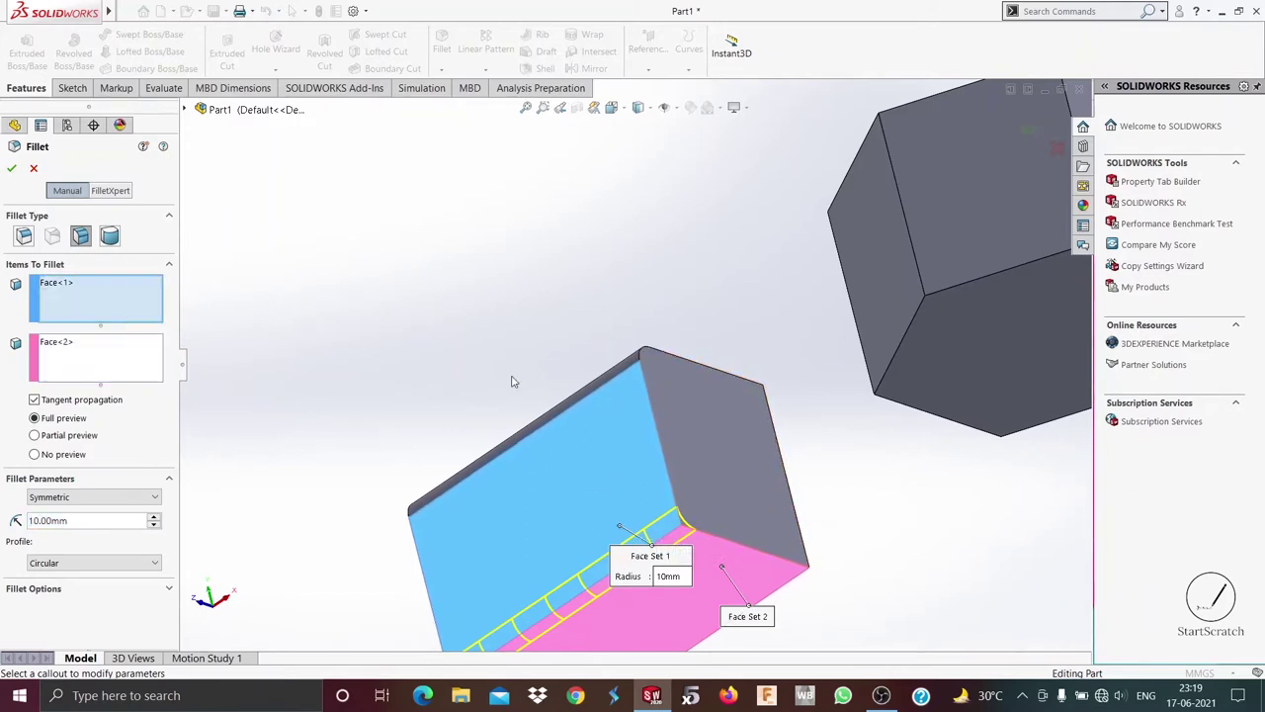
{"action": "left_click", "coordinate": [696, 428]}
{"action": "middle_click_drag", "start_coordinate": [904, 537], "coordinate": [830, 534]}
{"action": "left_click", "coordinate": [969, 481]}
{"action": "middle_click_drag", "start_coordinate": [969, 481], "coordinate": [811, 465]}
{"action": "left_click", "coordinate": [1028, 577]}
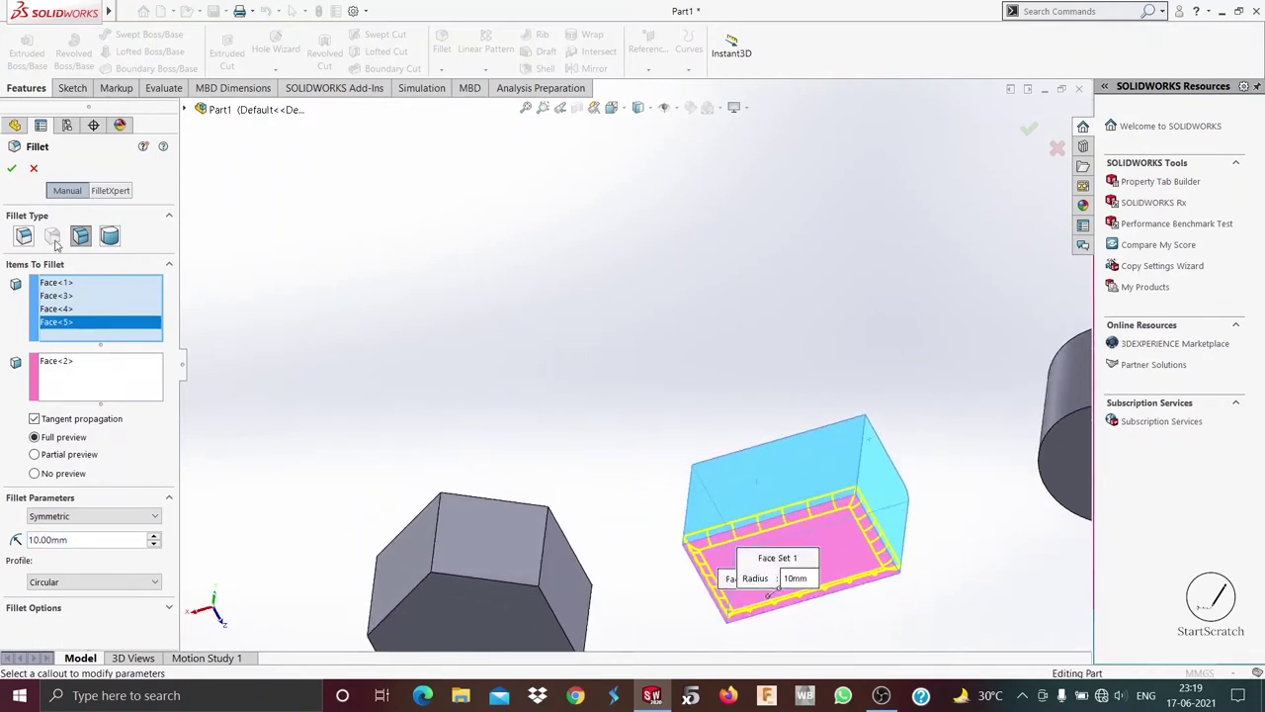
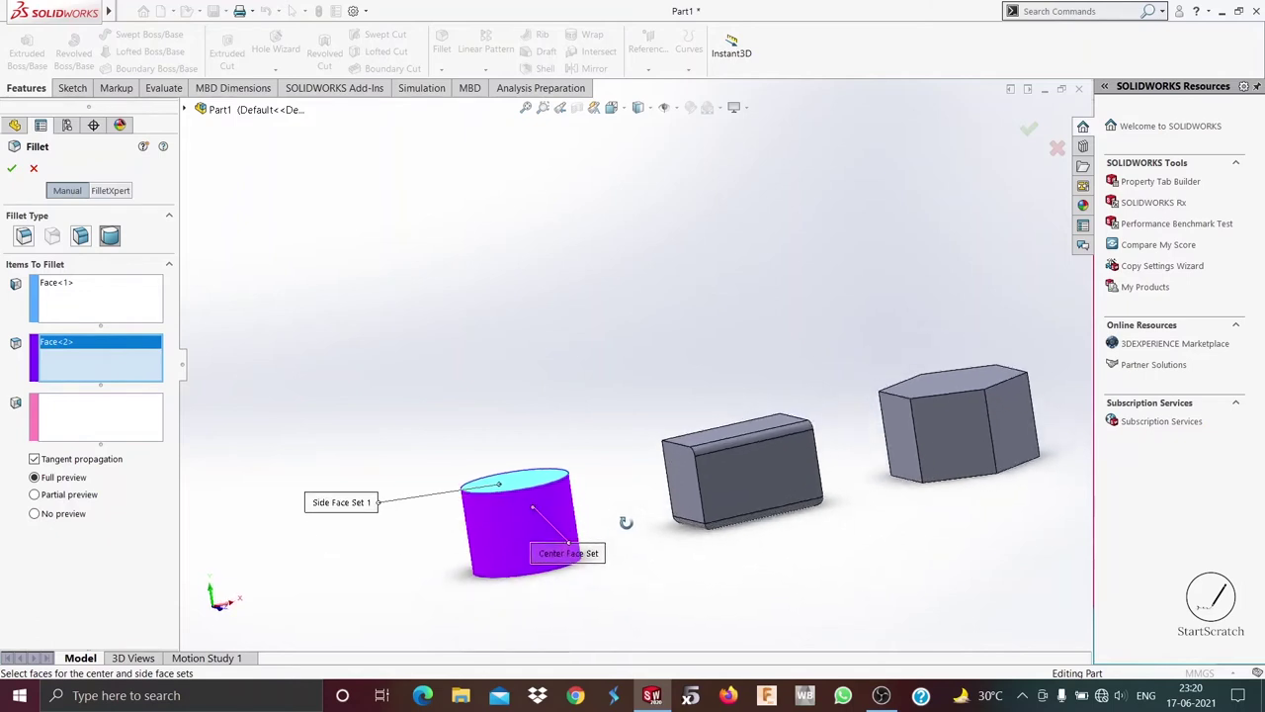
- Choose the cylinder's bottom face as the second side face set and complete the full round fillet
{"action": "left_click", "coordinate": [128, 428]}
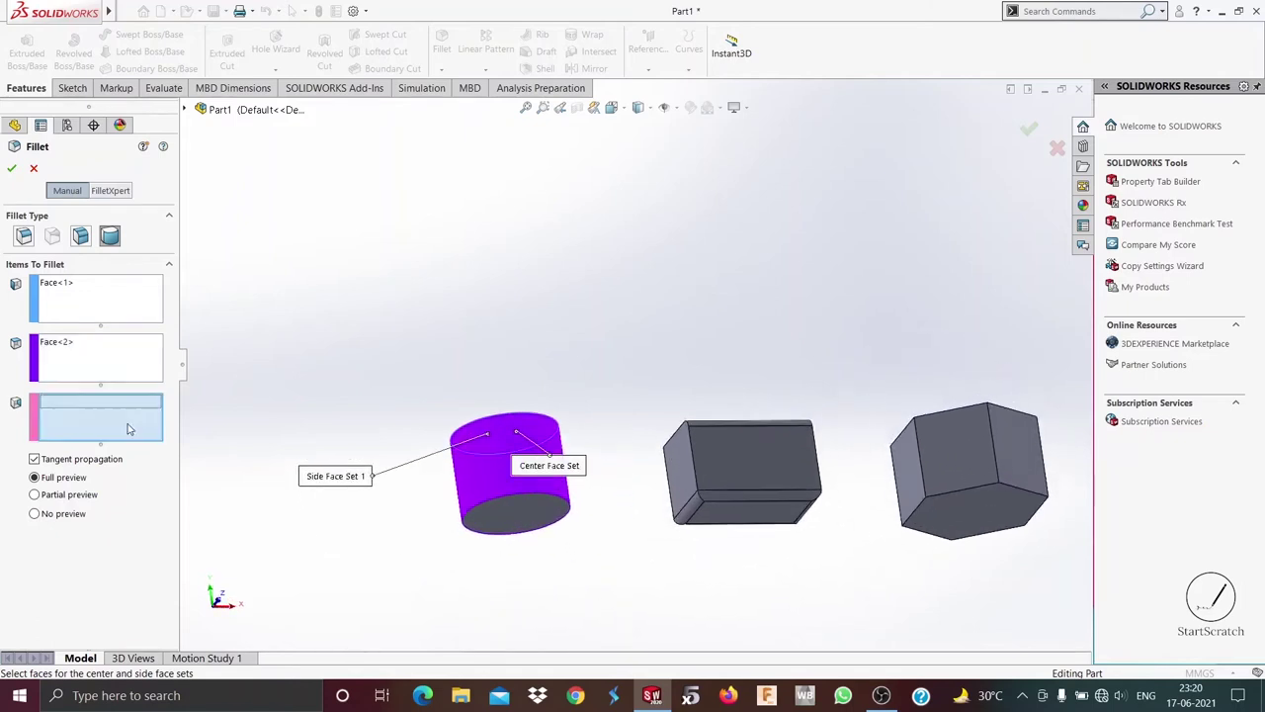
{"action": "left_click", "coordinate": [500, 524]}
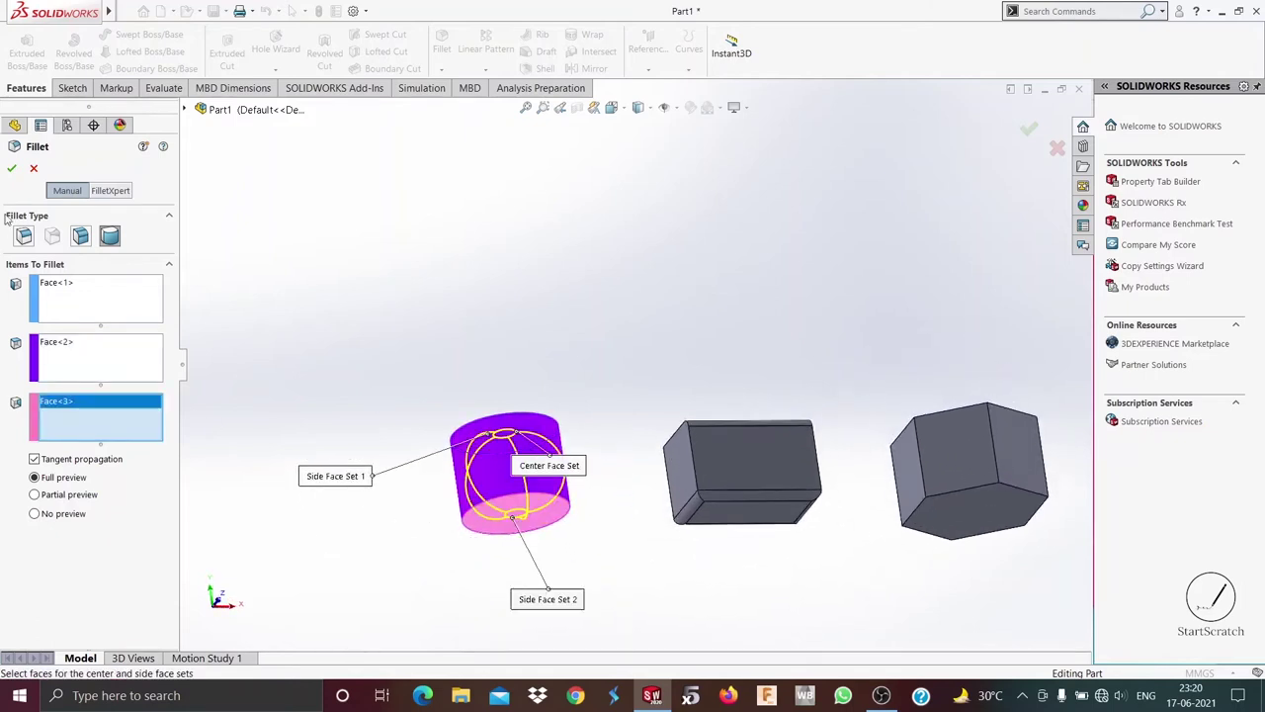
{"action": "left_click", "coordinate": [12, 170]}
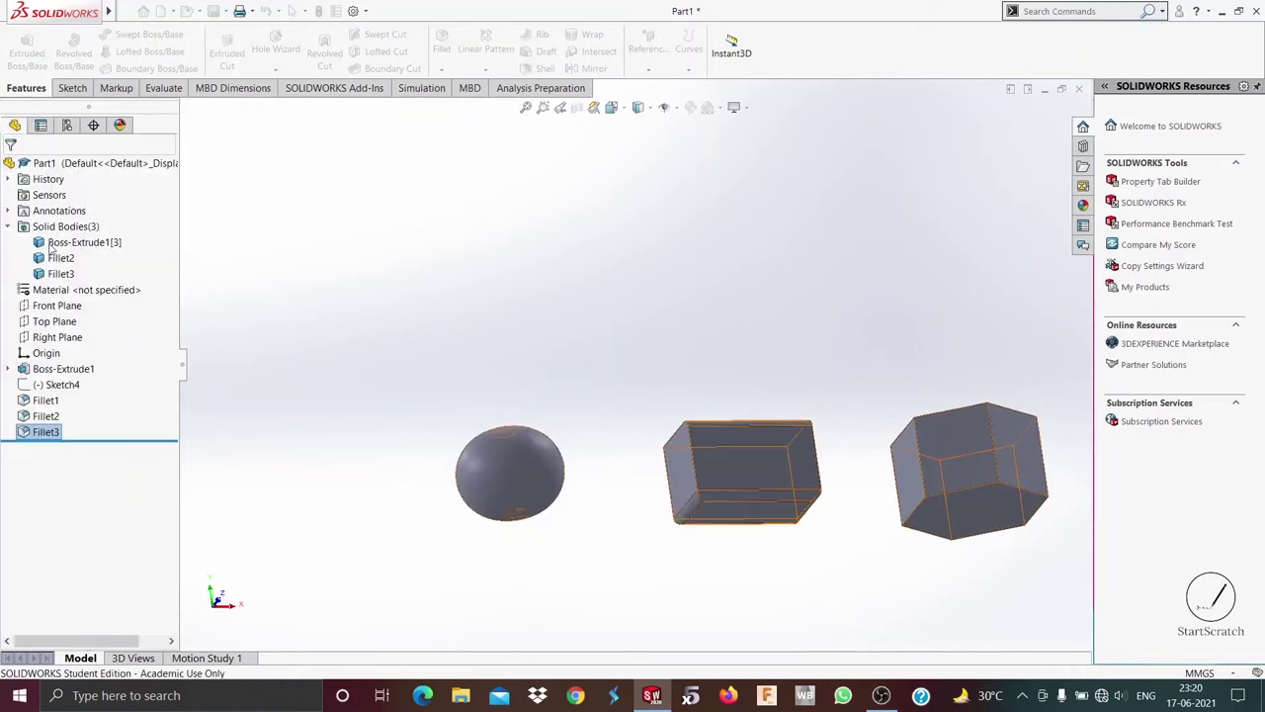
{"action": "middle_click_drag", "start_coordinate": [550, 401], "coordinate": [558, 540]}
{"action": "key", "text": "Escape"}
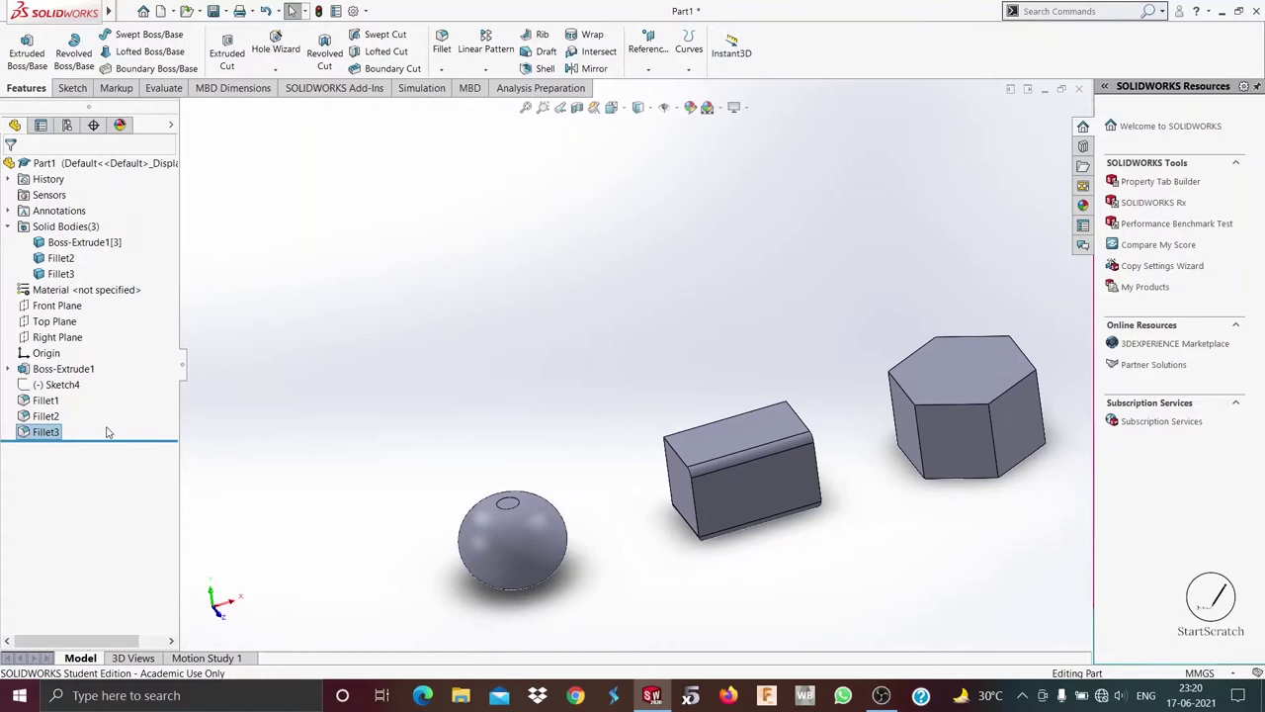
- Delete the face fillet and the constant-size fillet from the block
{"action": "left_click", "coordinate": [47, 417]}
{"action": "key", "text": "Delete"}
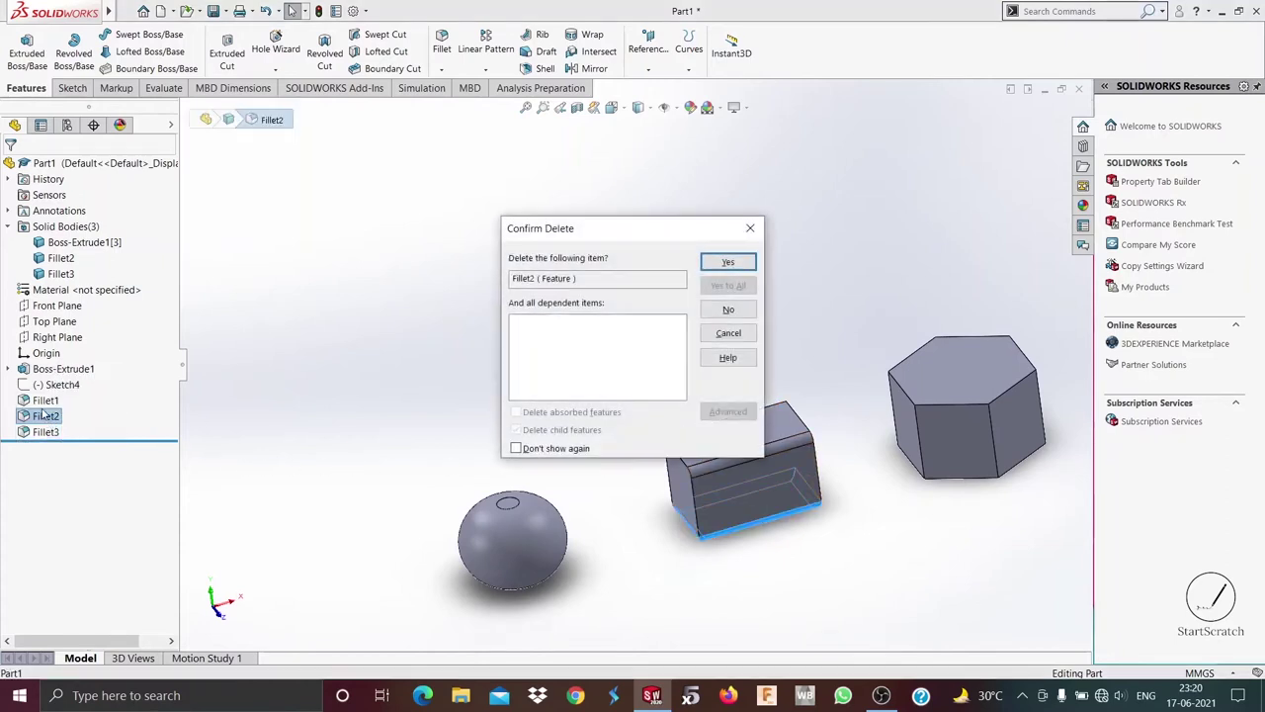
{"action": "left_click", "coordinate": [728, 264]}
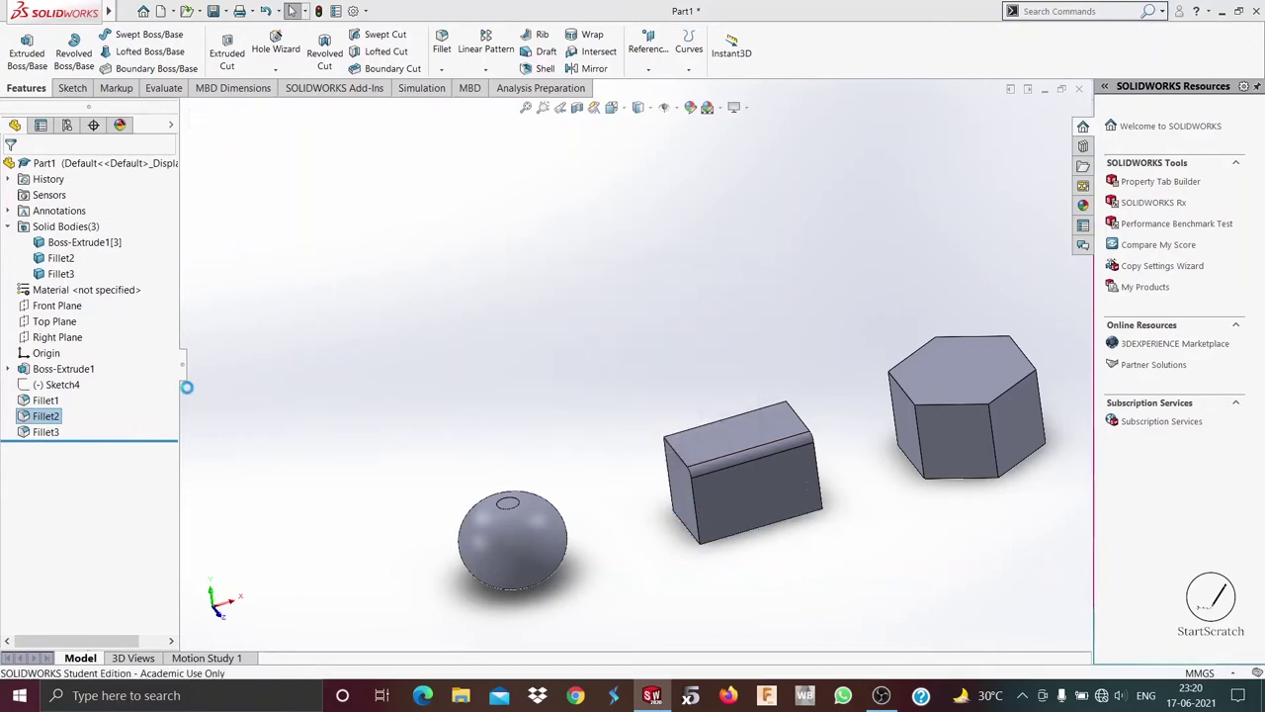
{"action": "left_click", "coordinate": [46, 401]}
{"action": "key", "text": "Delete"}
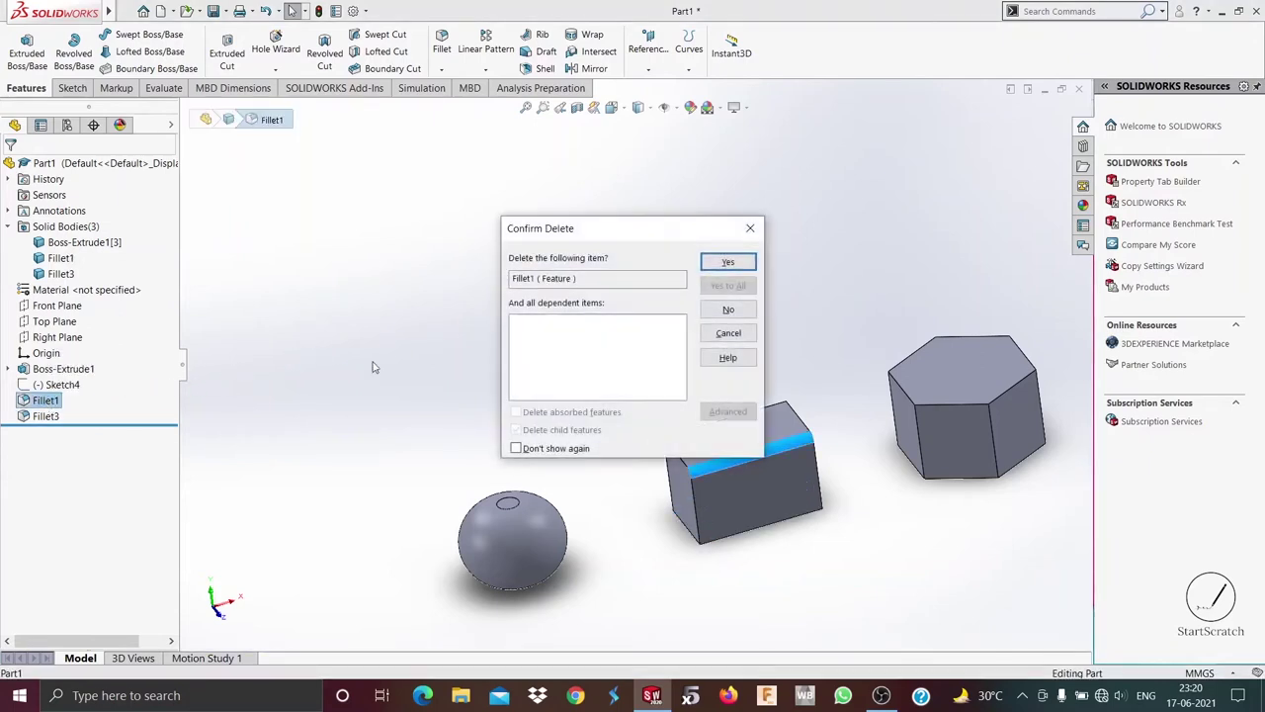
{"action": "left_click", "coordinate": [728, 262]}
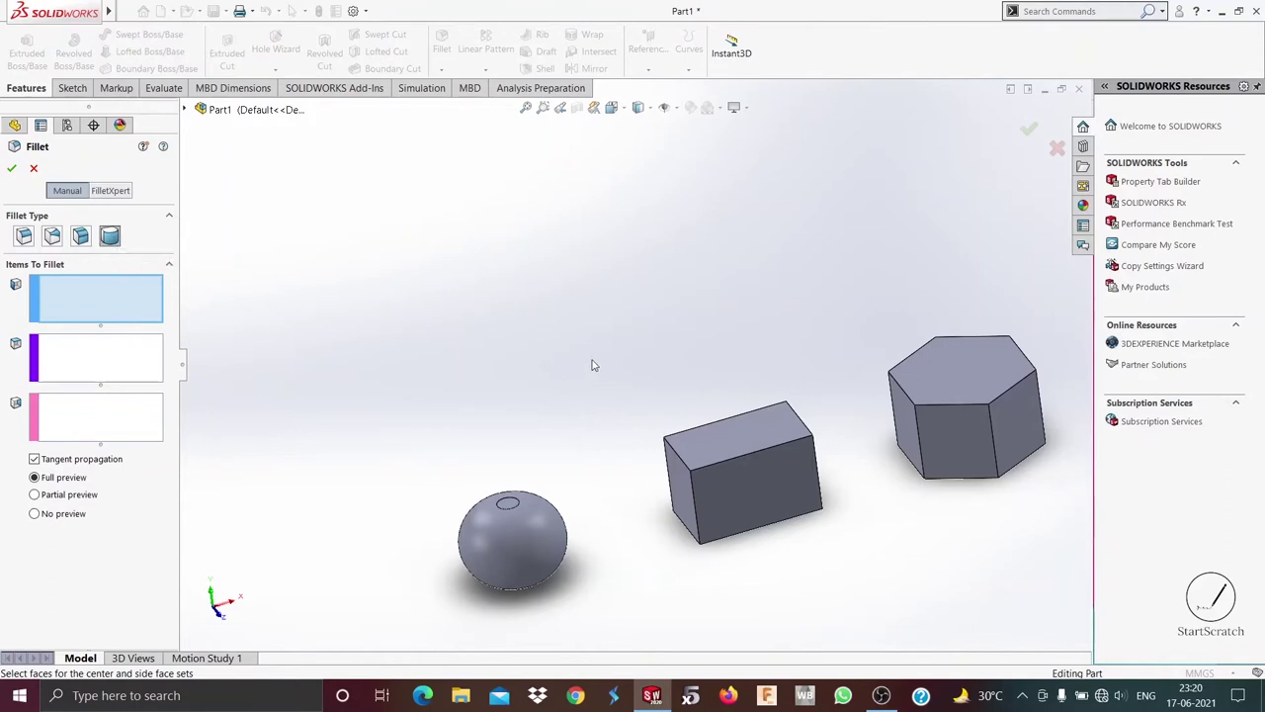
- Set up a full round fillet on the block with its top face as the first side face set and its front face as the center set
{"action": "left_click", "coordinate": [712, 433]}
{"action": "left_click", "coordinate": [738, 485]}
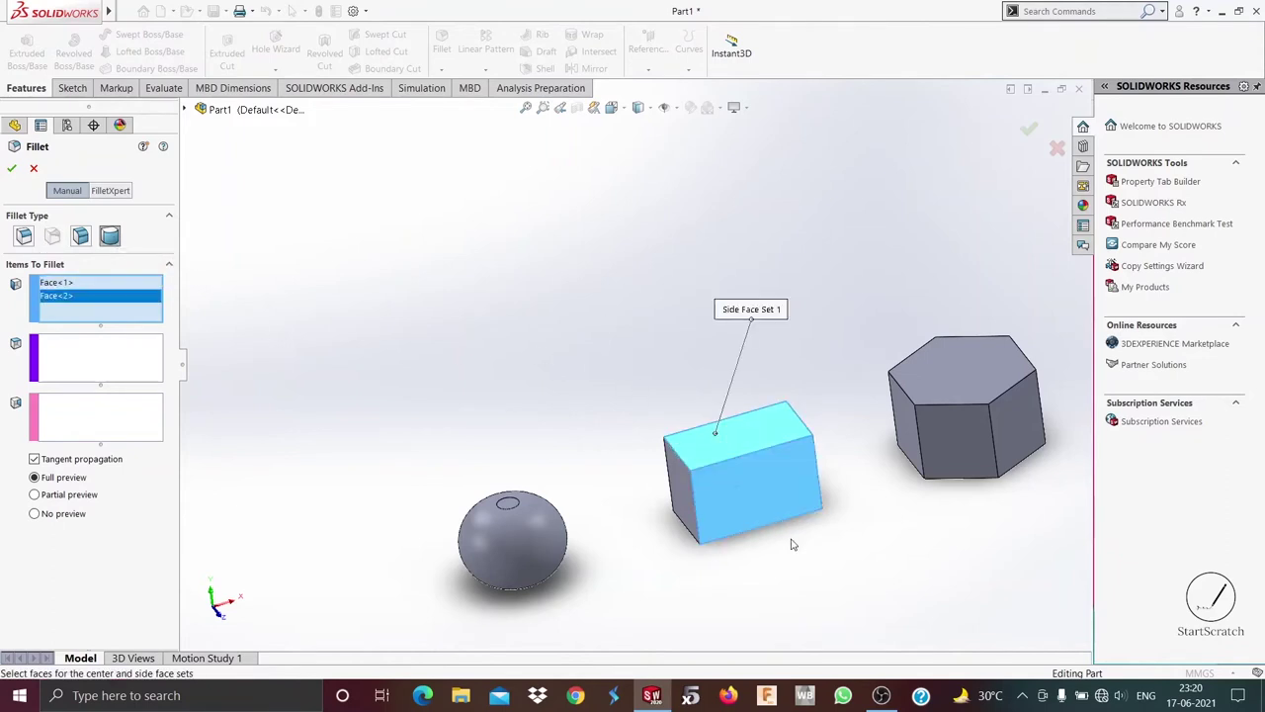
{"action": "middle_click_drag", "start_coordinate": [784, 519], "coordinate": [758, 482]}
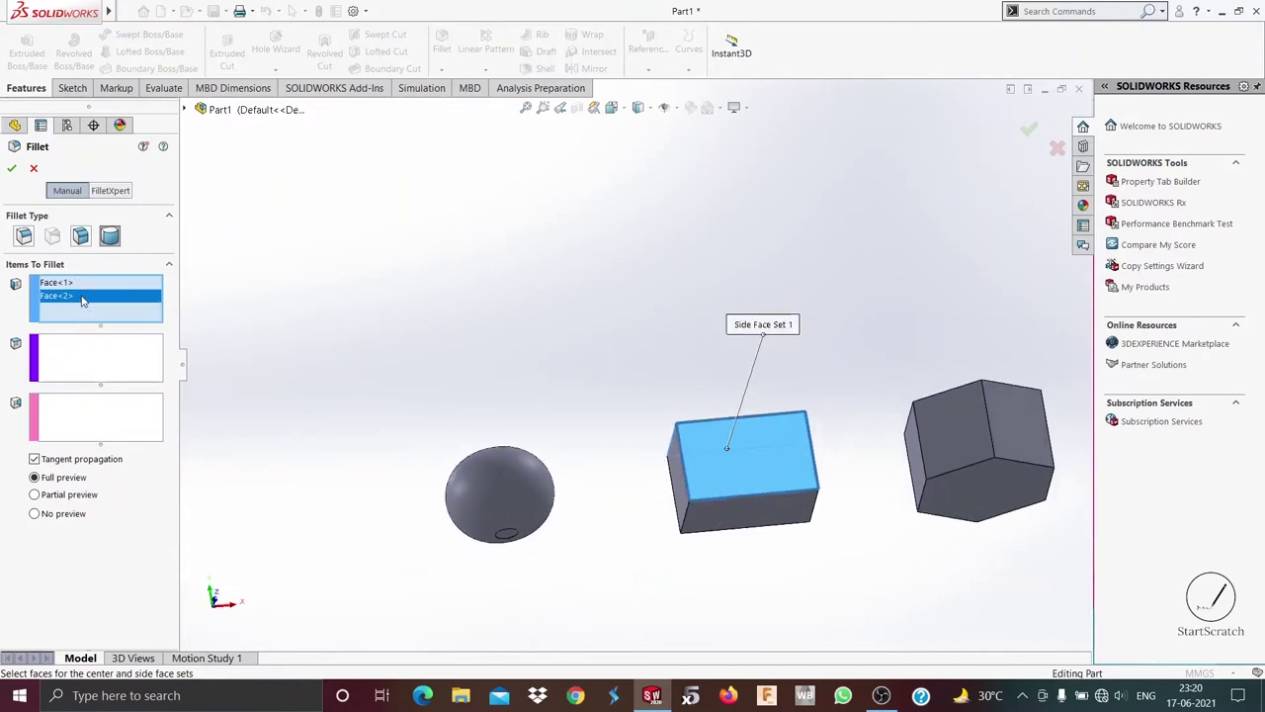
{"action": "key", "text": "Delete"}
{"action": "left_click", "coordinate": [98, 365]}
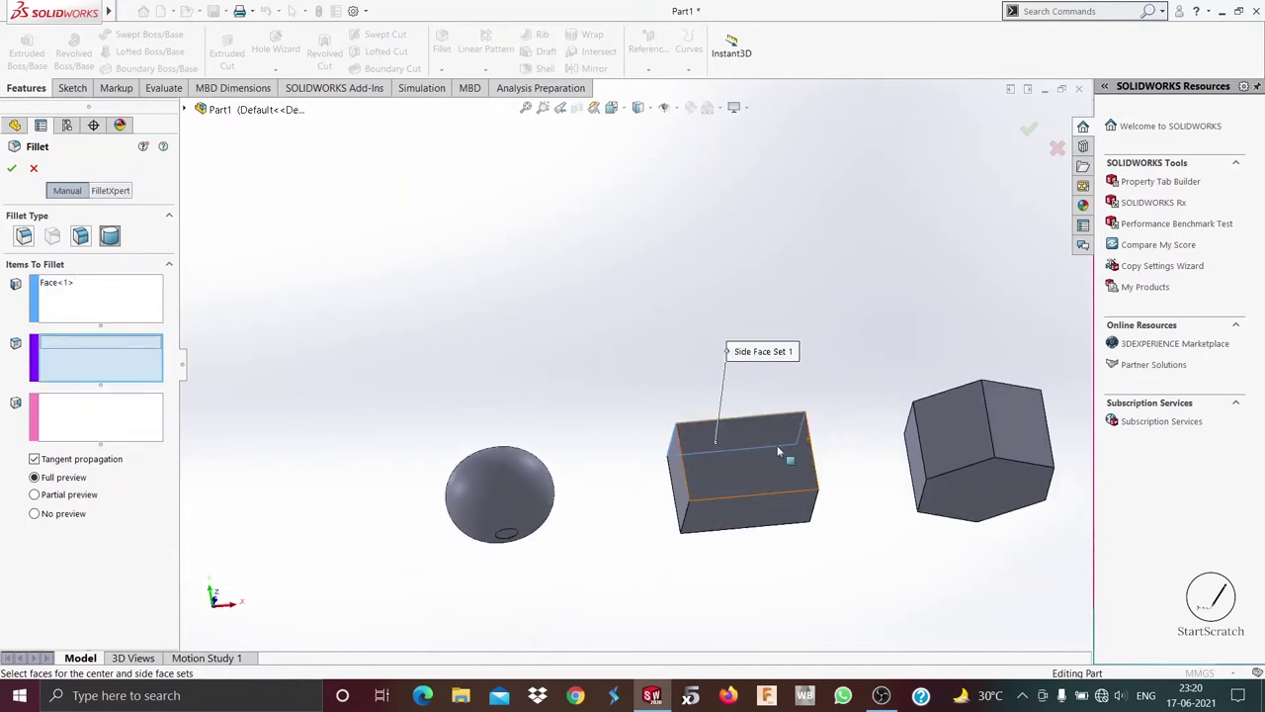
{"action": "left_click", "coordinate": [776, 445]}
- Choose the block's bottom face as the second side face set and complete the full round fillet
{"action": "left_click", "coordinate": [99, 431]}
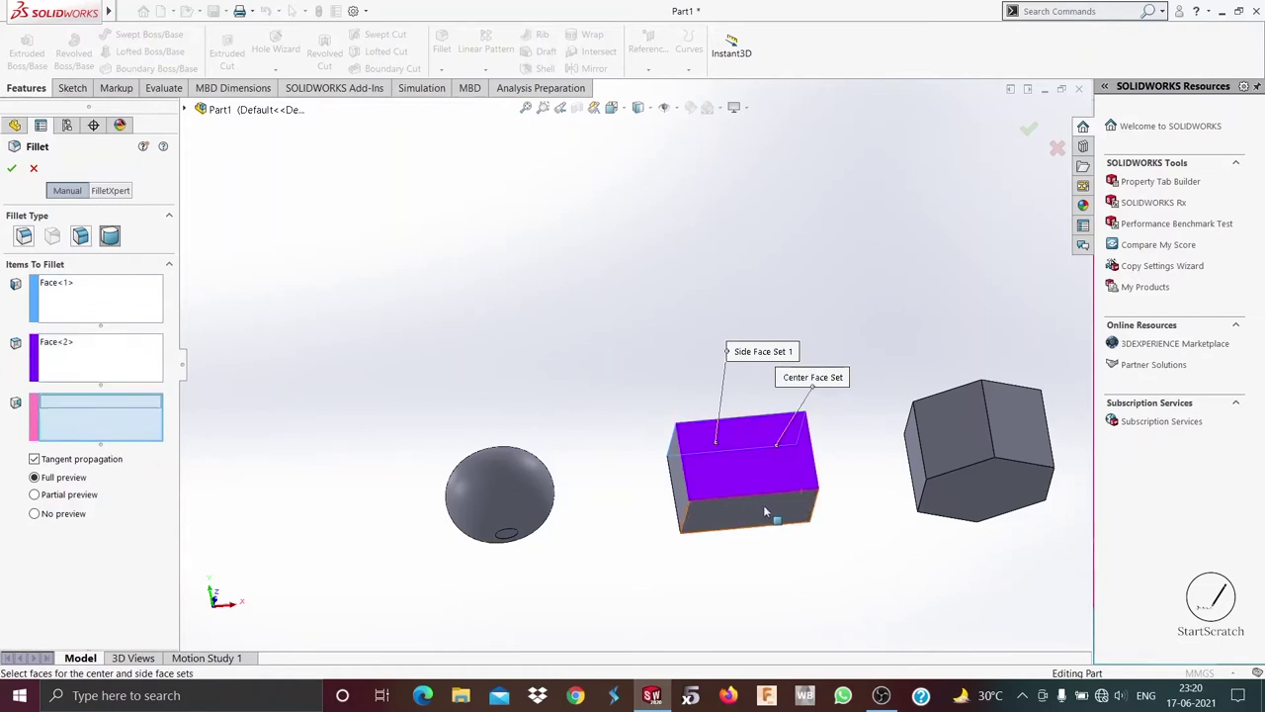
{"action": "left_click", "coordinate": [763, 505]}
{"action": "middle_click_drag", "start_coordinate": [599, 403], "coordinate": [622, 531]}
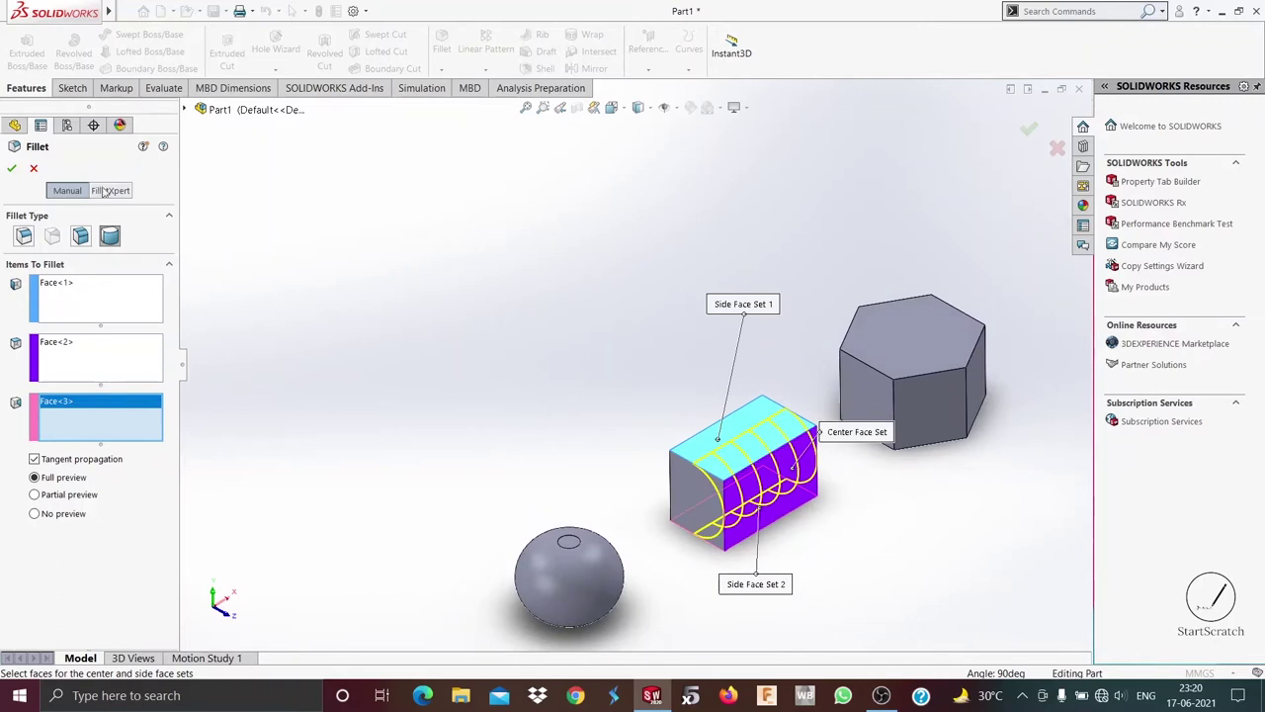
{"action": "left_click", "coordinate": [12, 170]}
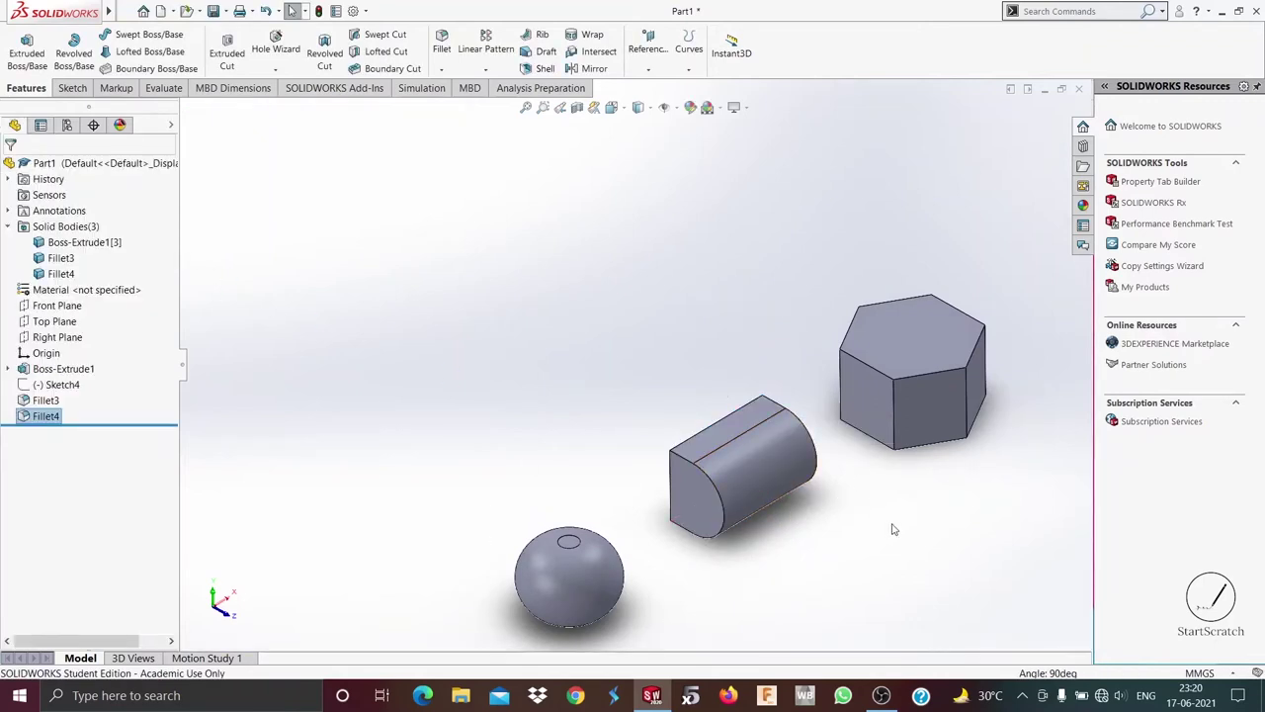
- Set up a full round fillet on the hexagonal prism with its top face as side face set 1 and three adjacent side faces as the center set
{"action": "middle_click_drag", "start_coordinate": [892, 530], "coordinate": [850, 564]}
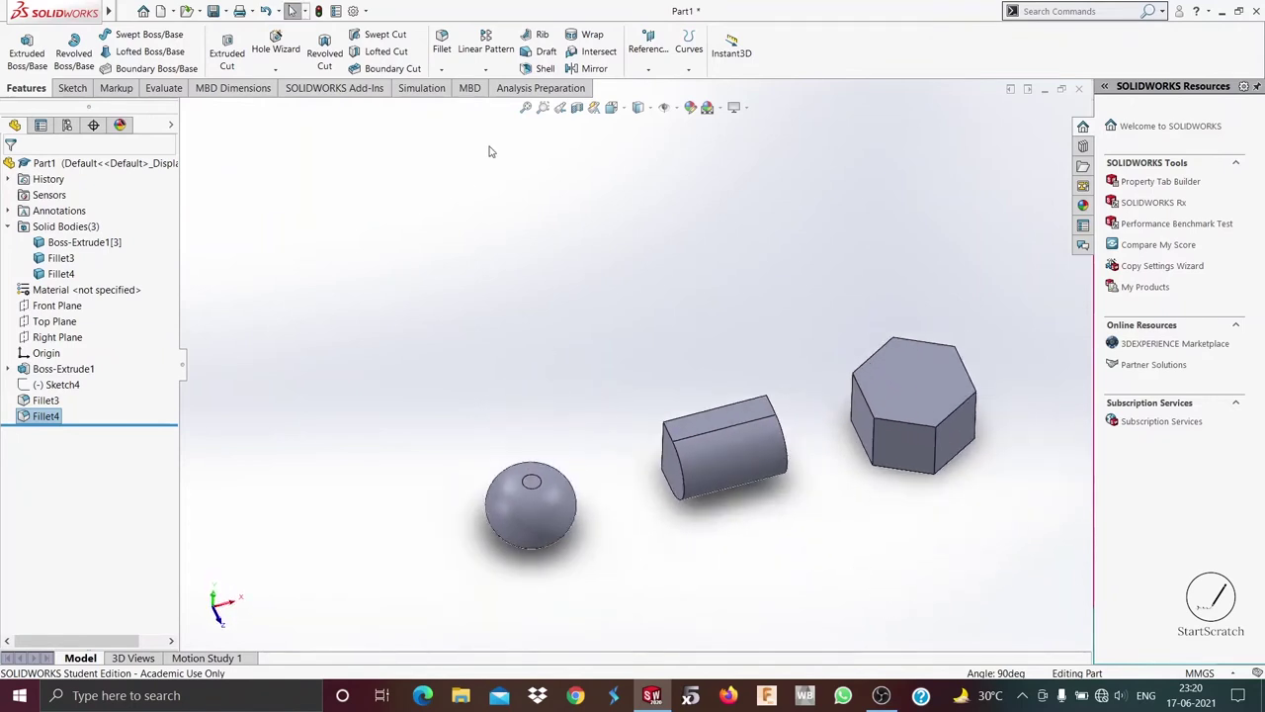
{"action": "left_click", "coordinate": [442, 41]}
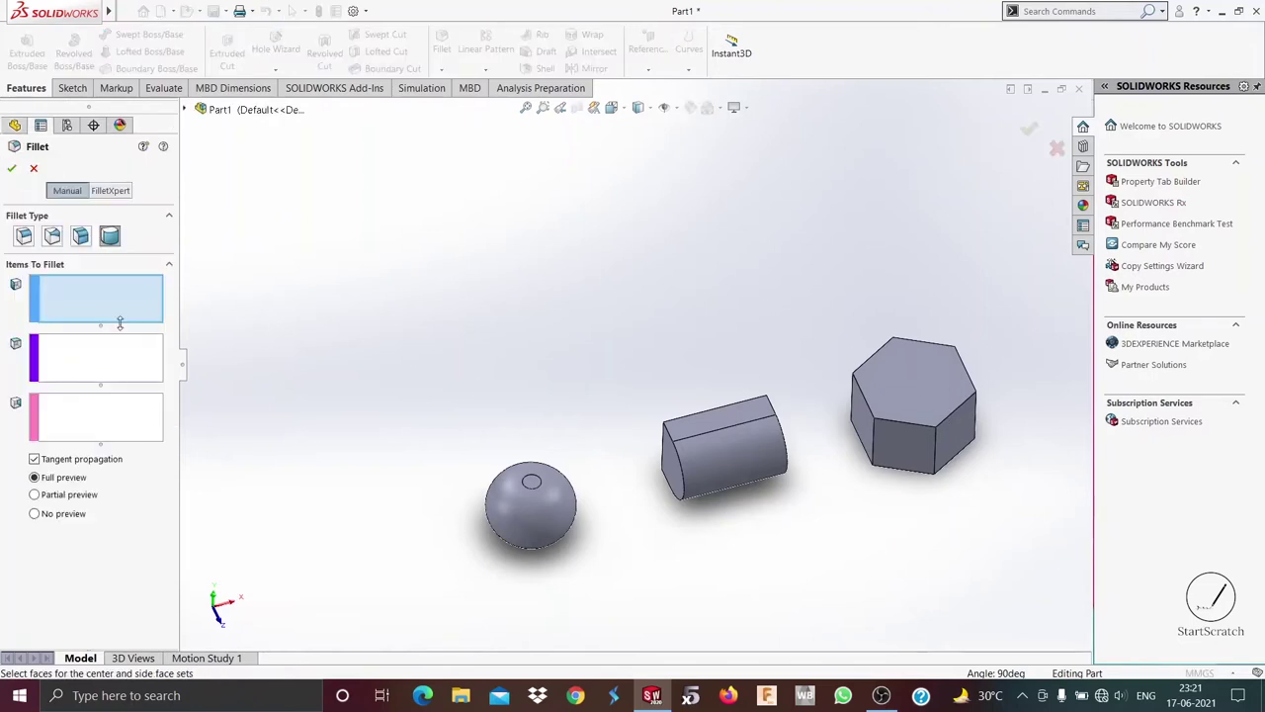
{"action": "left_click", "coordinate": [919, 384]}
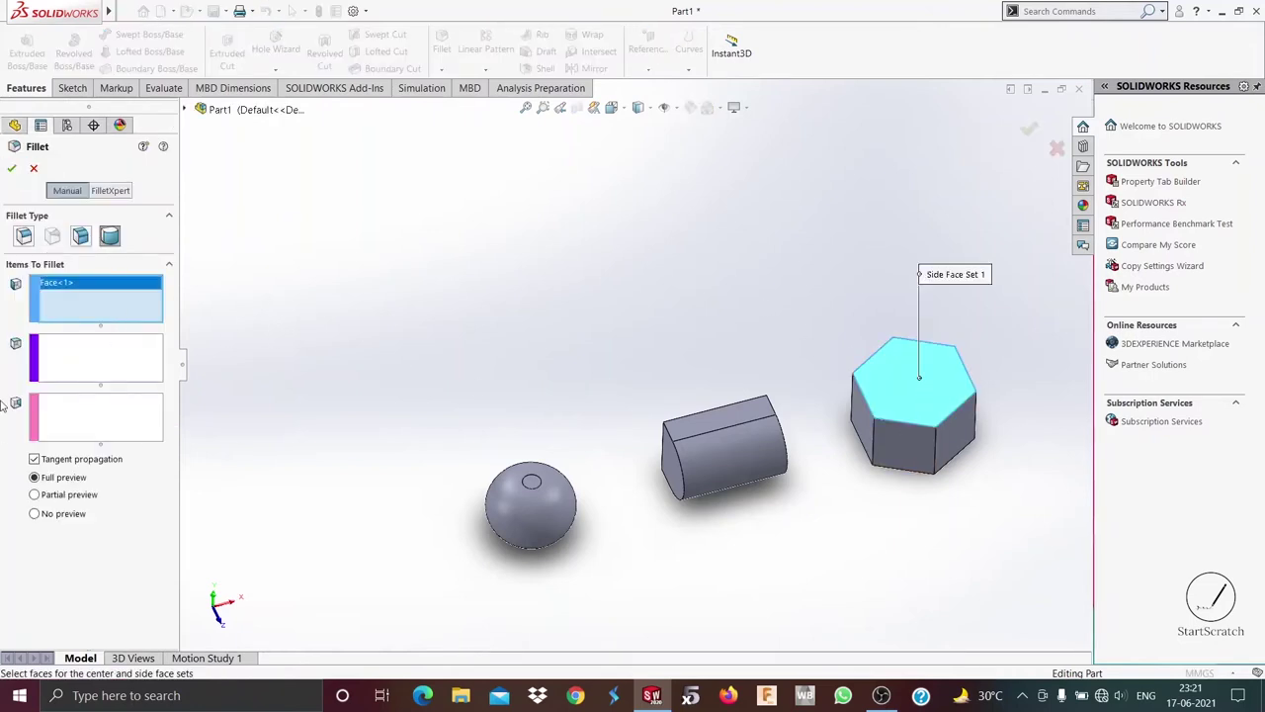
{"action": "left_click", "coordinate": [914, 441]}
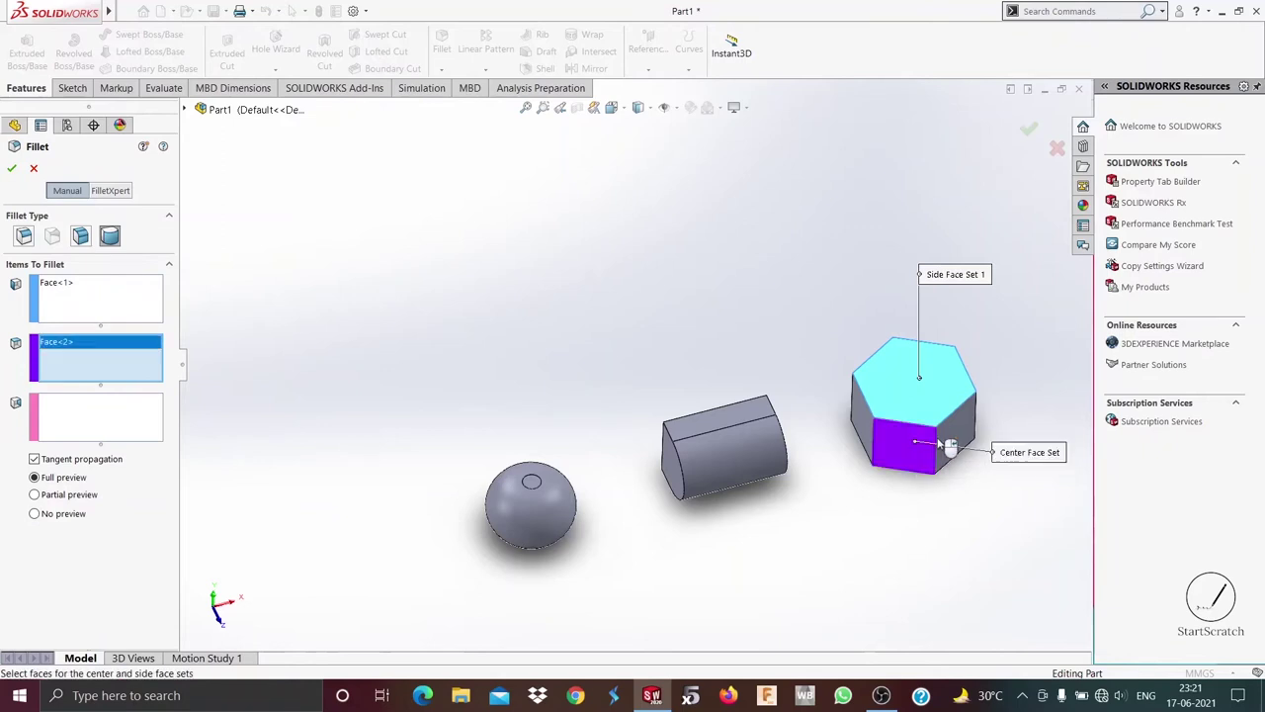
{"action": "left_click", "coordinate": [955, 433]}
{"action": "middle_click_drag", "start_coordinate": [1025, 415], "coordinate": [949, 391]}
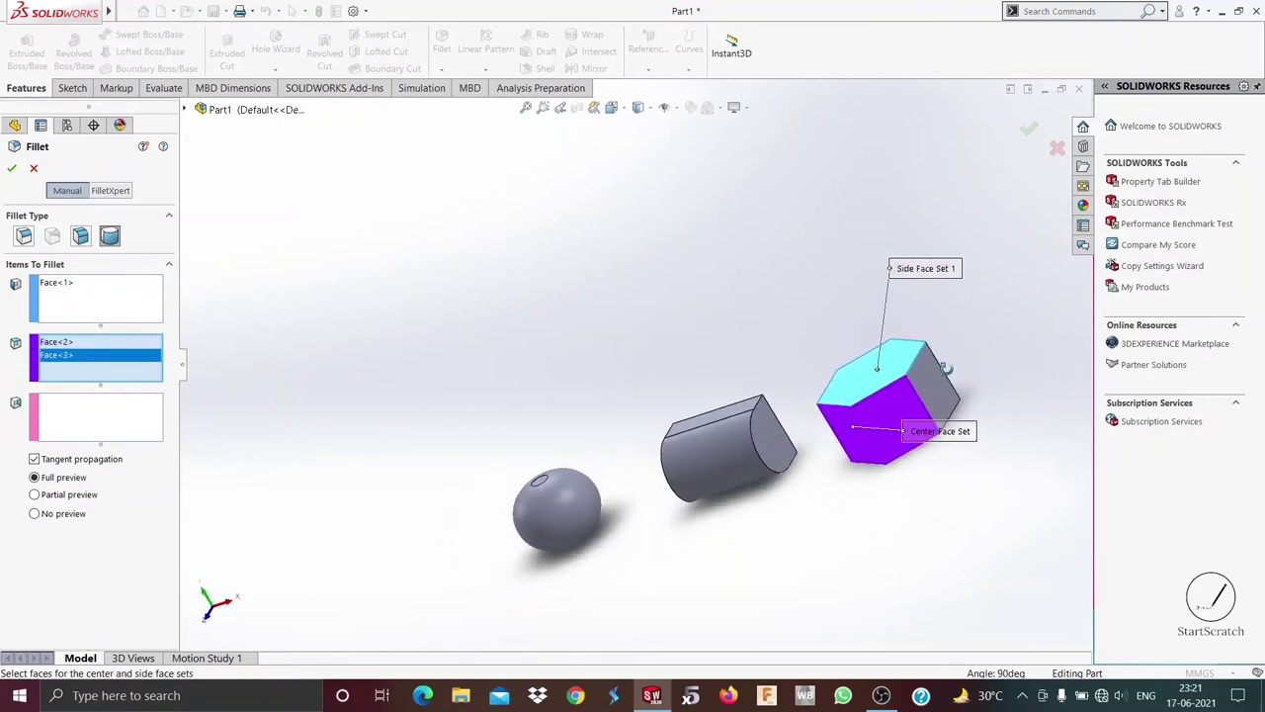
{"action": "left_click", "coordinate": [933, 379]}
- Choose the hexagonal prism's bottom face as the second side face set of the full round fillet
{"action": "left_click", "coordinate": [76, 417]}
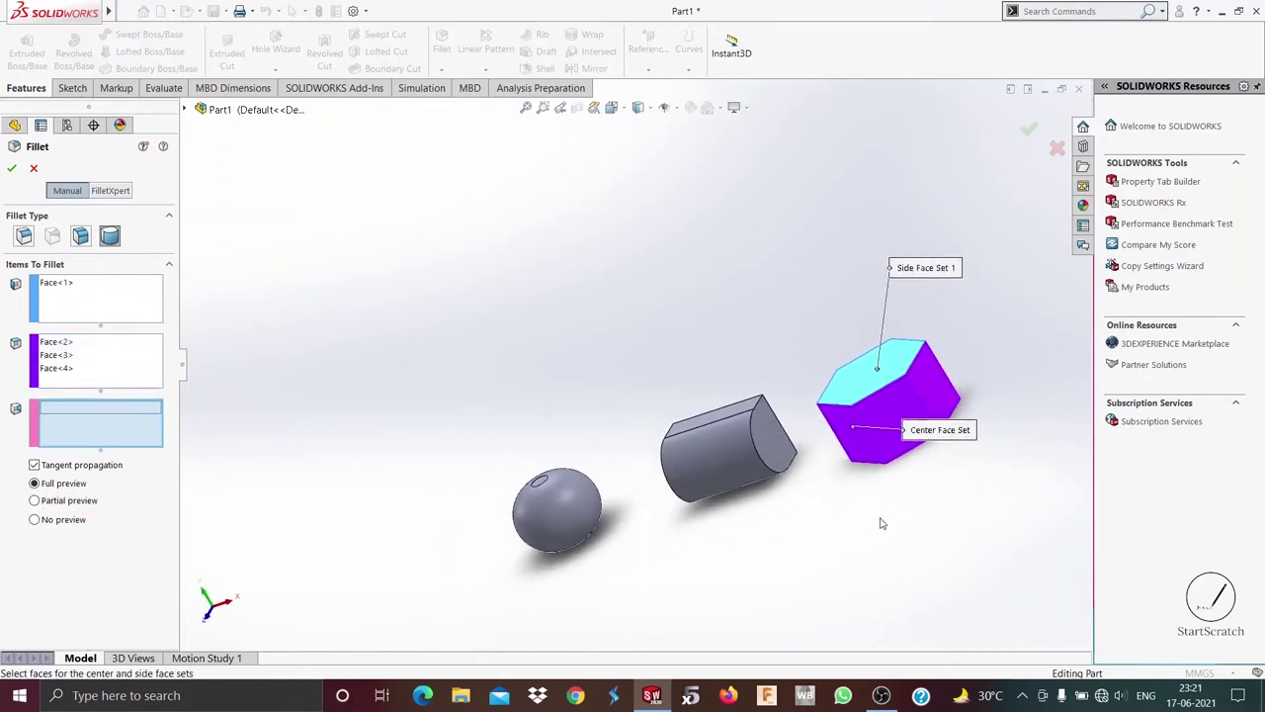
{"action": "middle_click_drag", "start_coordinate": [879, 523], "coordinate": [846, 386]}
{"action": "left_click", "coordinate": [860, 375]}
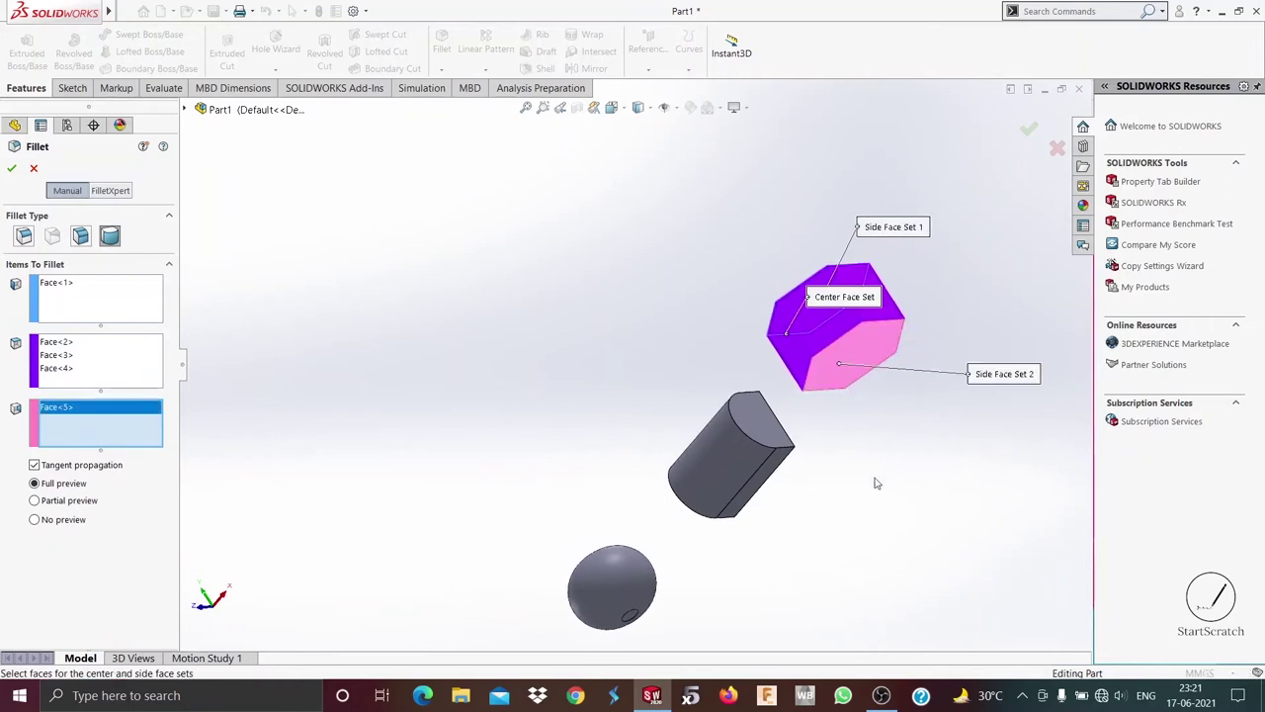
{"action": "middle_click_drag", "start_coordinate": [875, 482], "coordinate": [841, 529]}
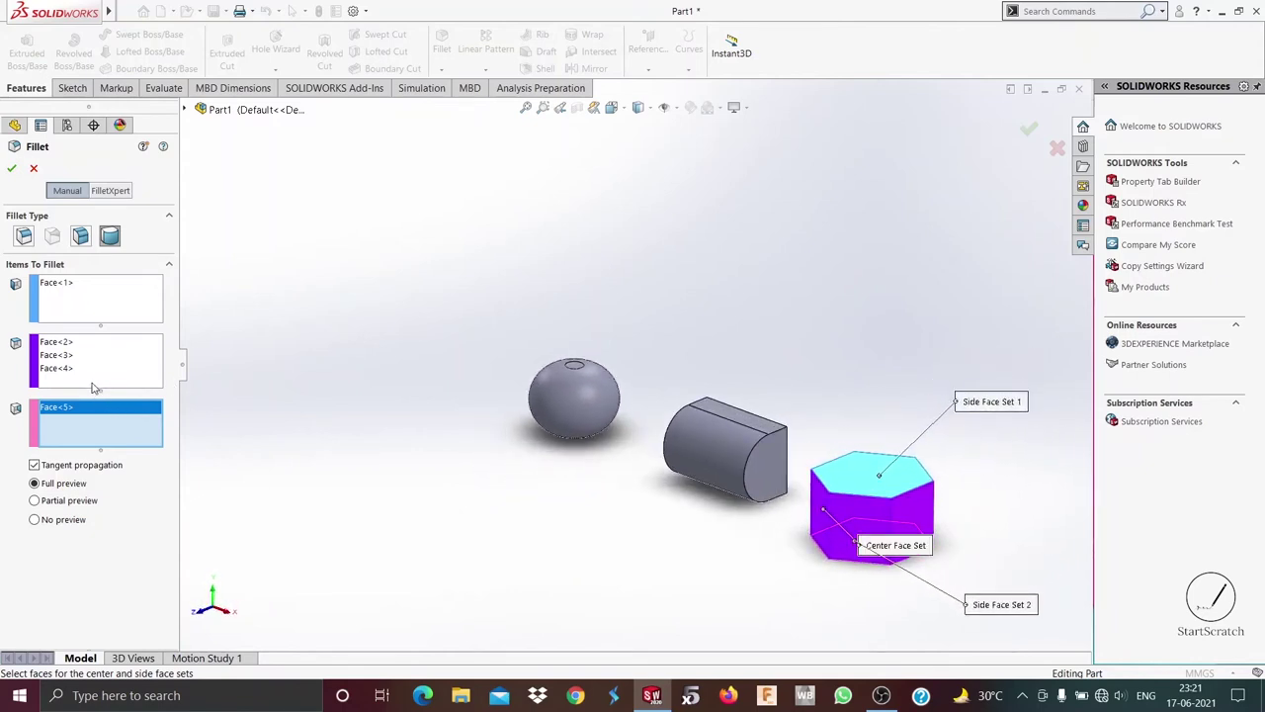
- Remove the first two faces from the center face set, keeping a single side face, and complete the prism's full round fillet
{"action": "left_click", "coordinate": [72, 348]}
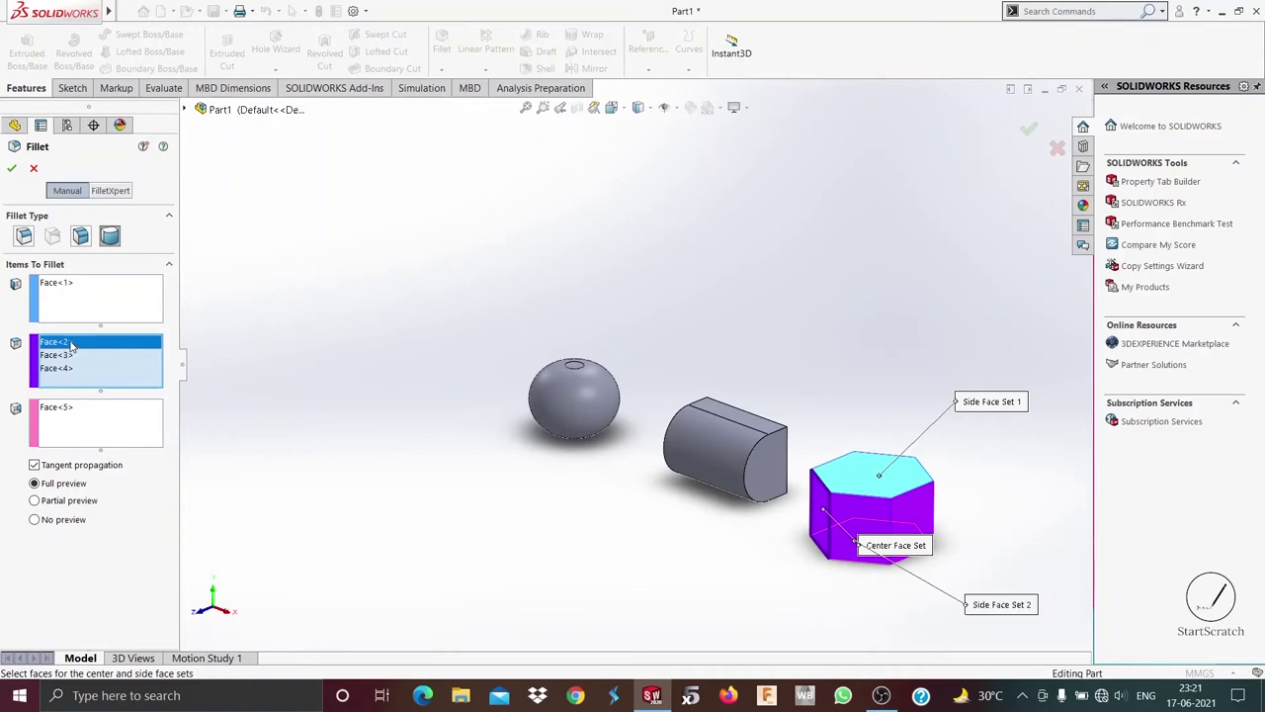
{"action": "key", "text": "Delete"}
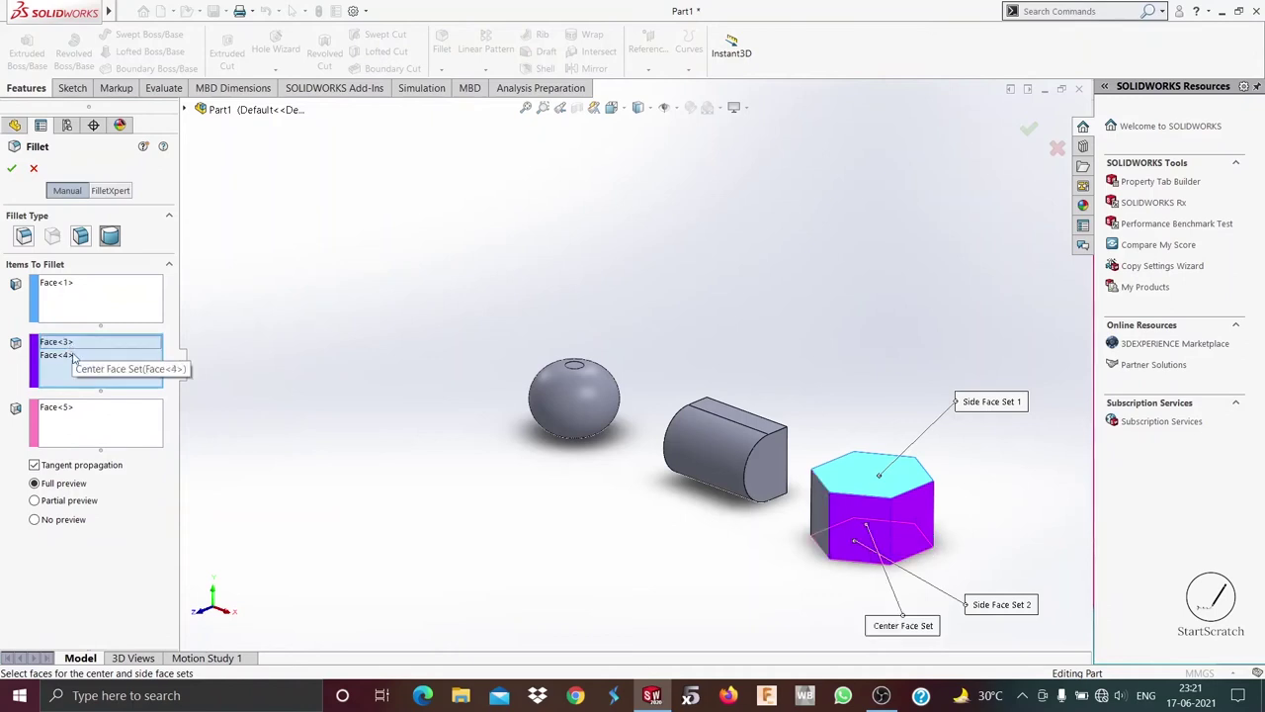
{"action": "left_click", "coordinate": [87, 343]}
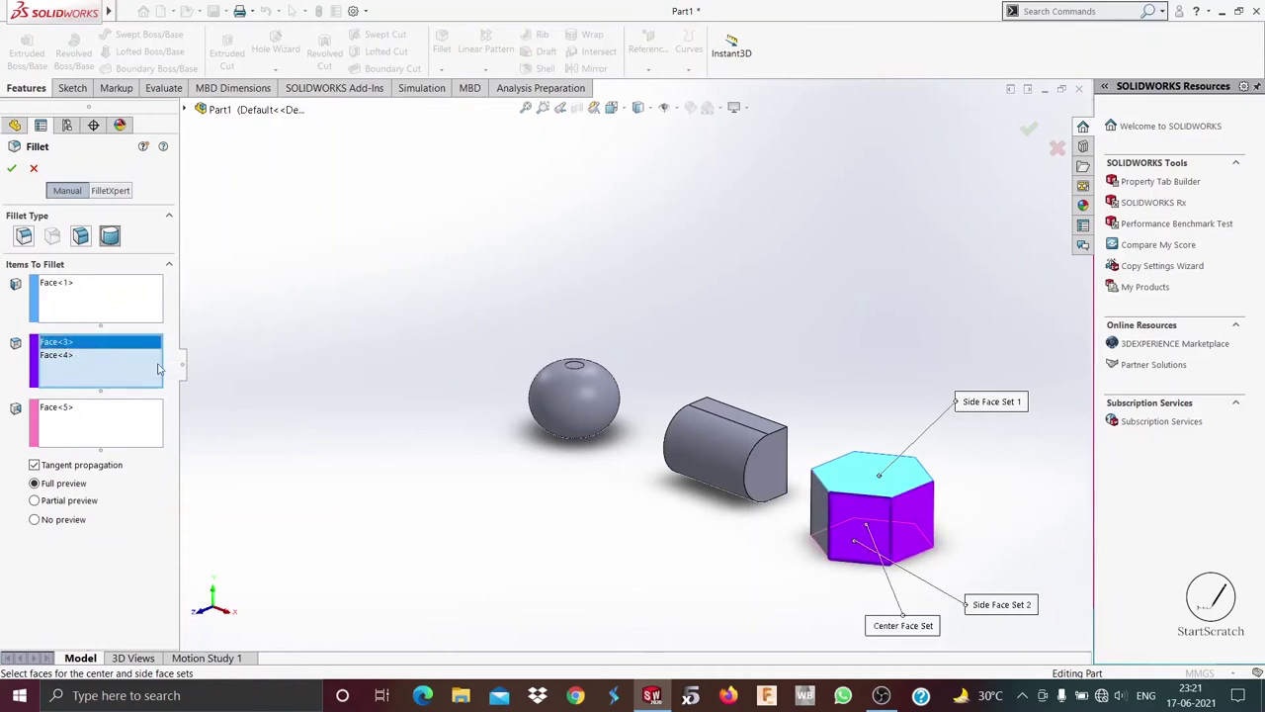
{"action": "left_click", "coordinate": [867, 529]}
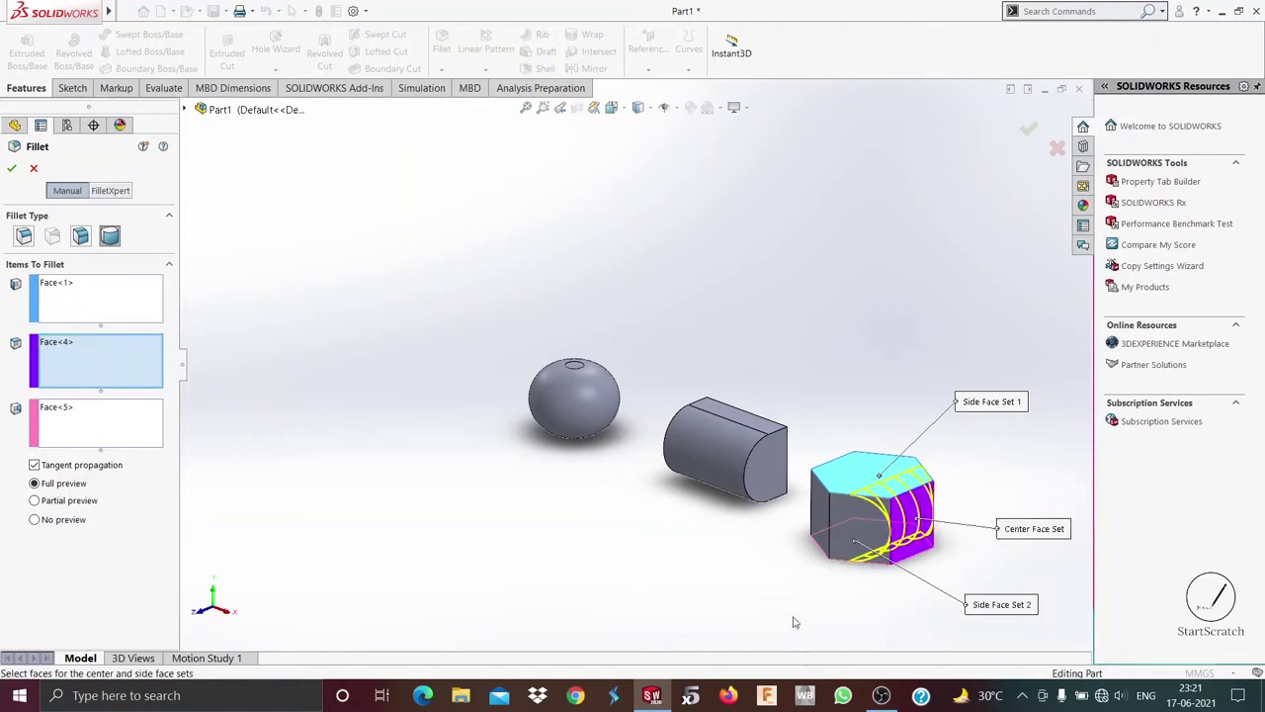
{"action": "middle_click_drag", "start_coordinate": [890, 590], "coordinate": [840, 583]}
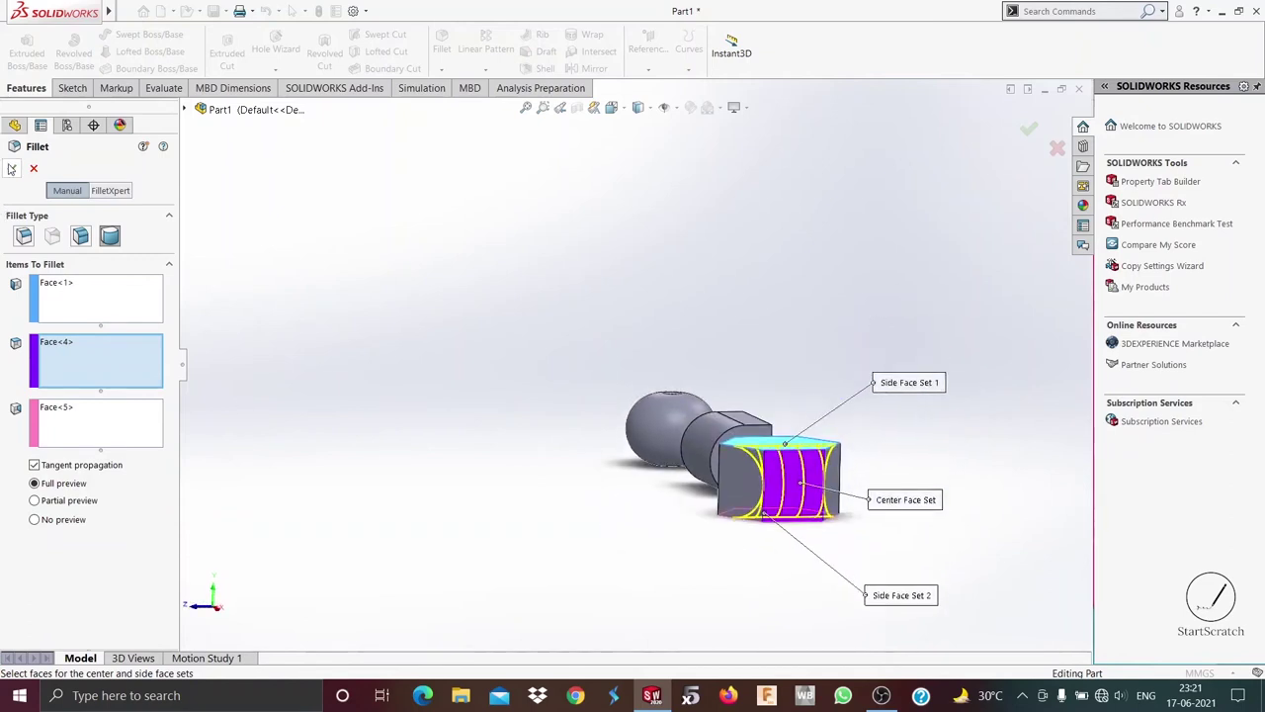
{"action": "left_click", "coordinate": [11, 169]}
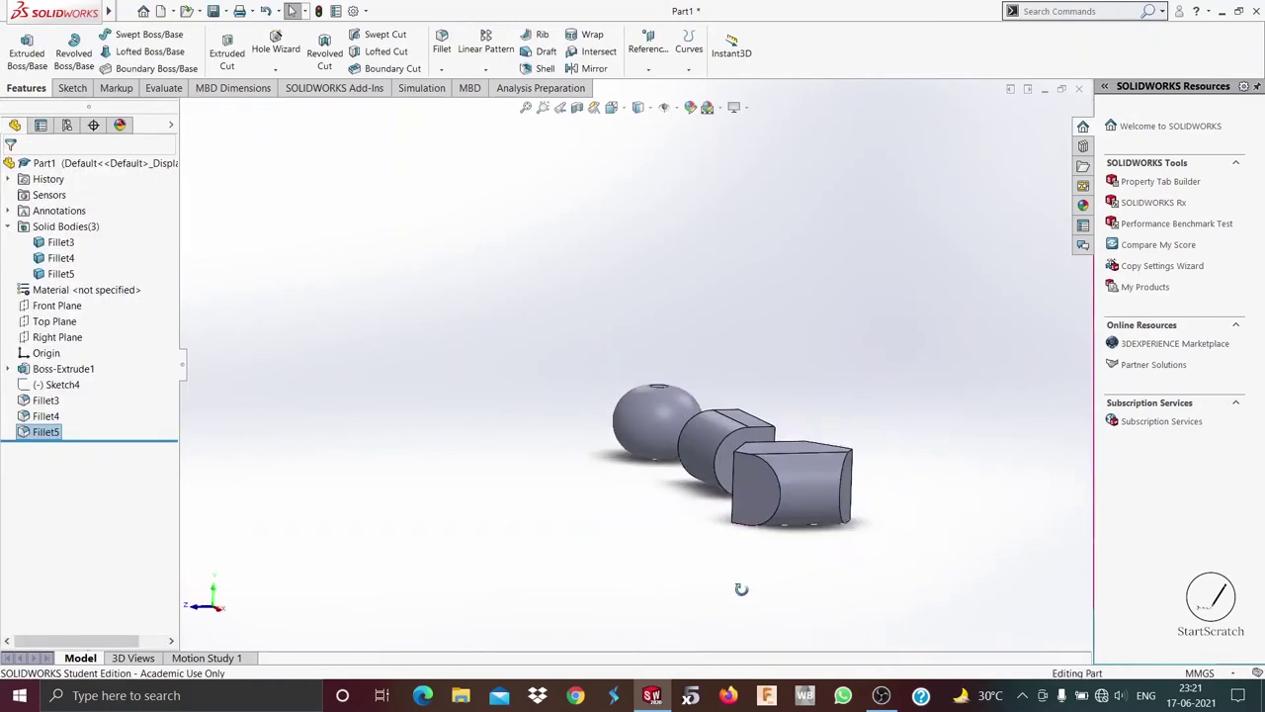
- Delete the full round fillets from the hexagonal prism, the block and the cylinder
{"action": "middle_click_drag", "start_coordinate": [742, 589], "coordinate": [821, 669]}
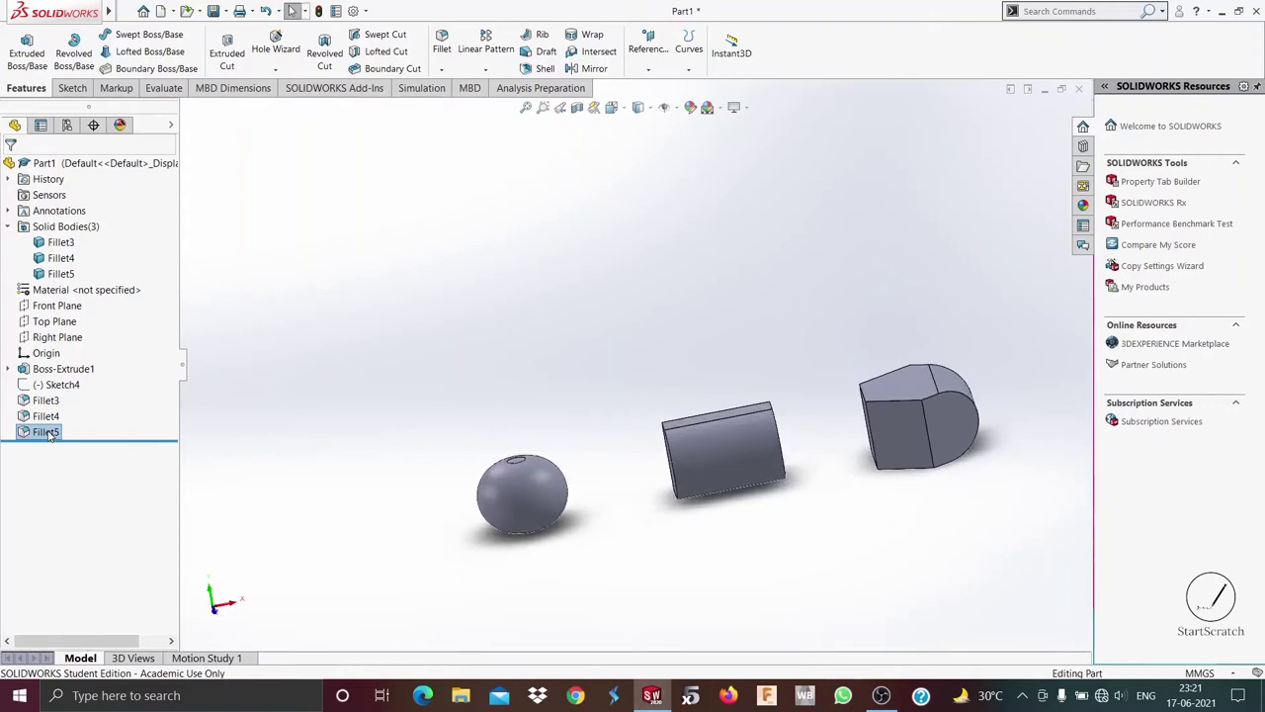
{"action": "key", "text": "Delete"}
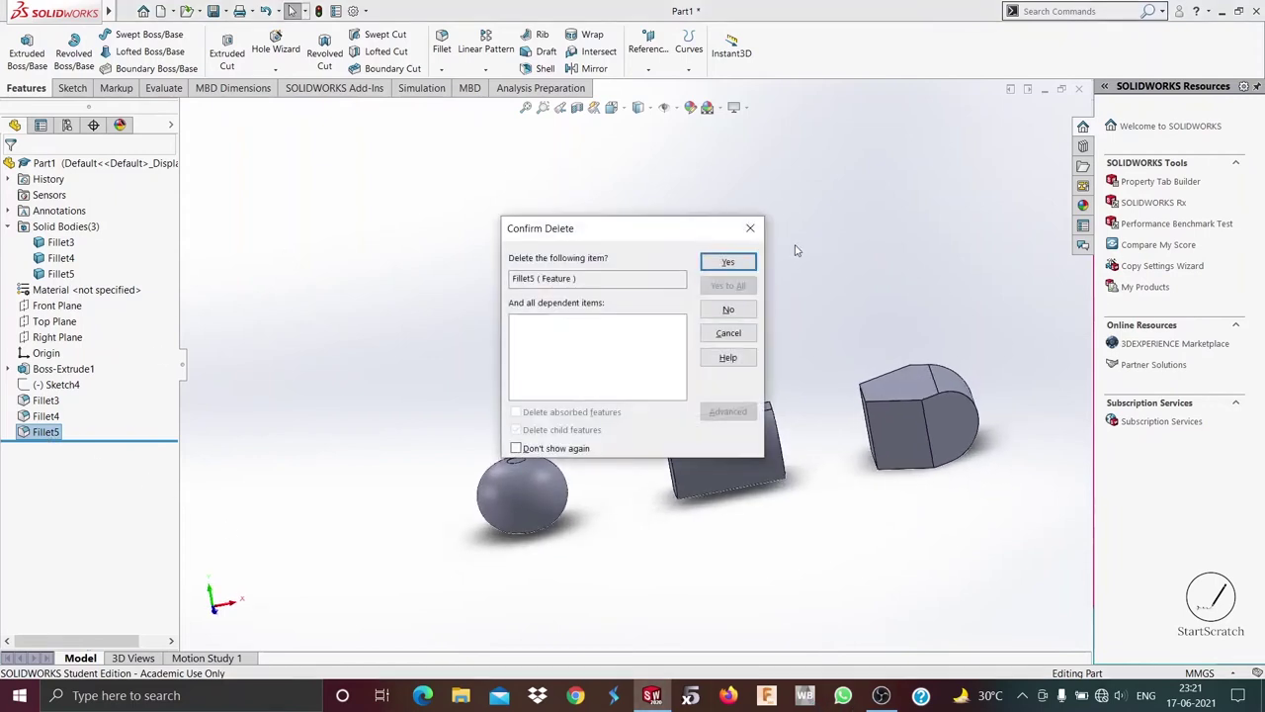
{"action": "left_click", "coordinate": [729, 262]}
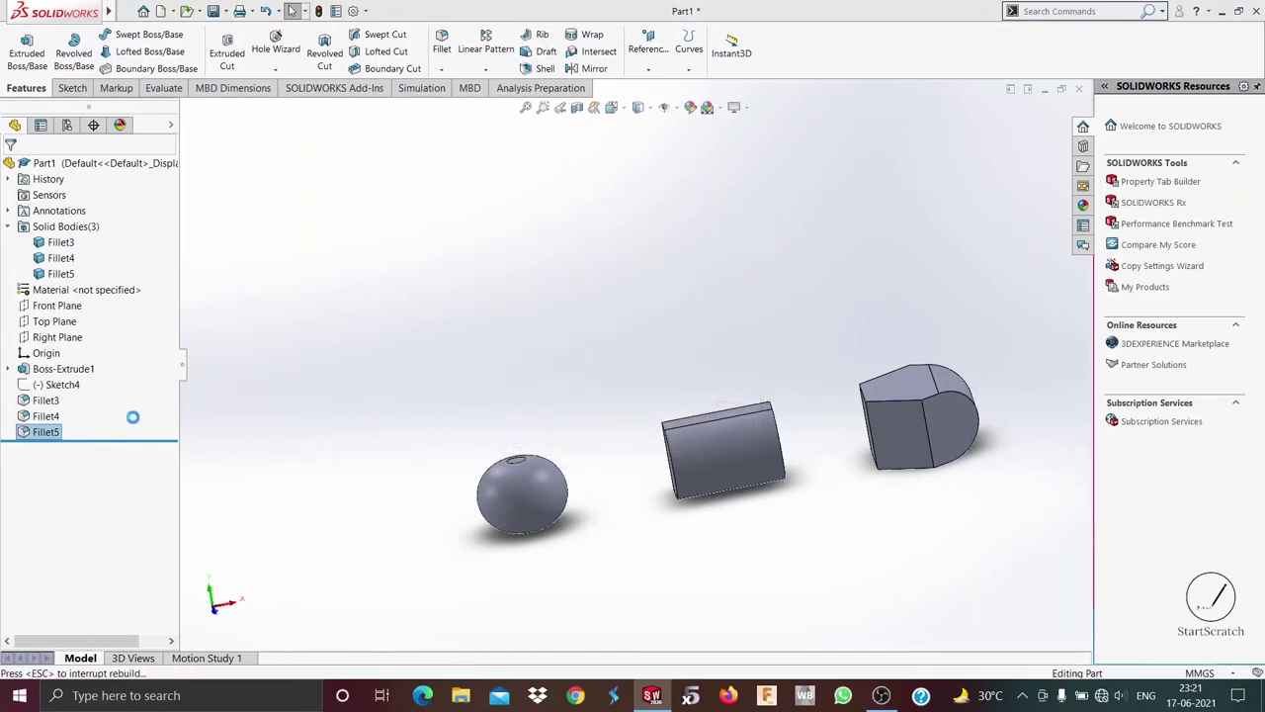
{"action": "left_click", "coordinate": [54, 417]}
{"action": "key", "text": "Delete"}
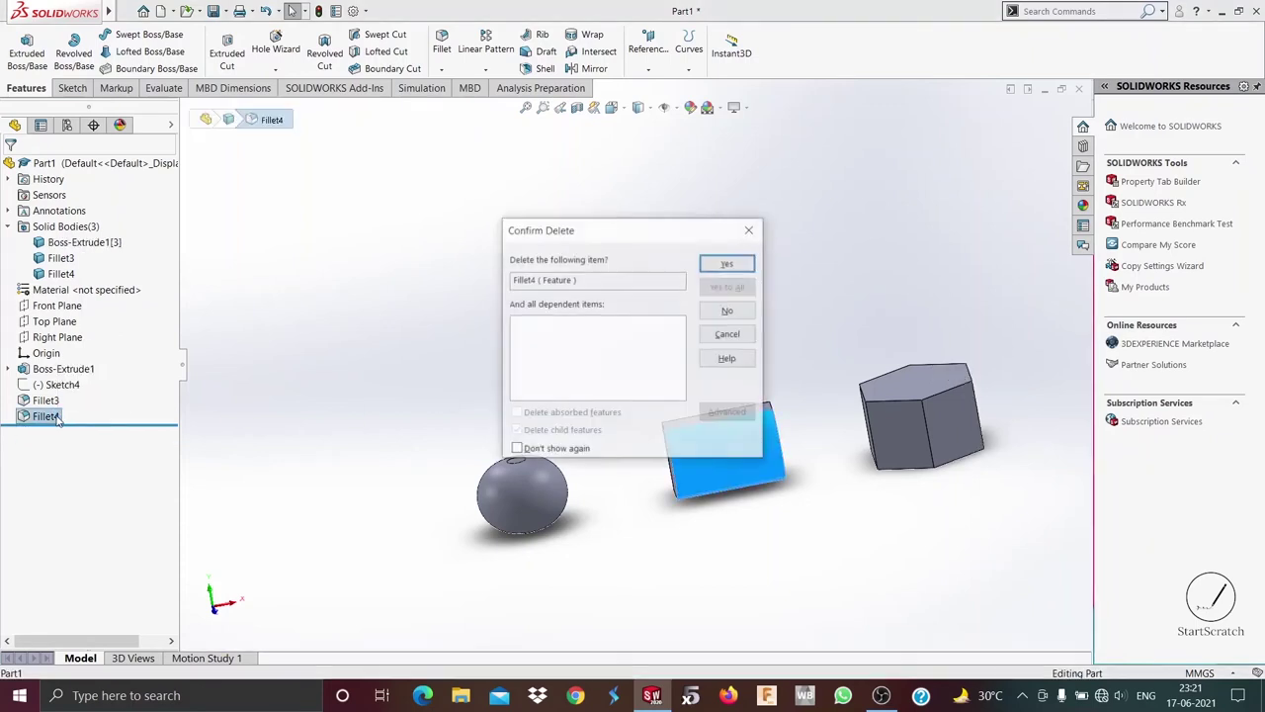
{"action": "left_click", "coordinate": [725, 263]}
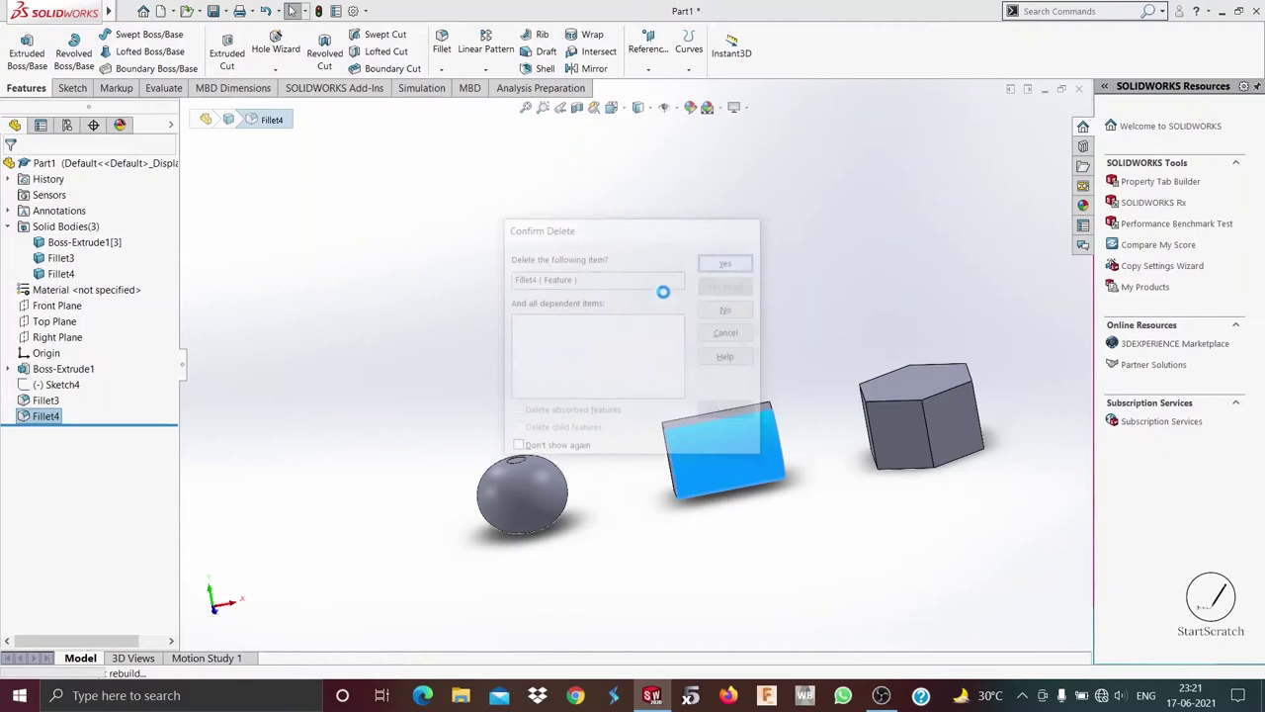
{"action": "left_click", "coordinate": [46, 400]}
{"action": "key", "text": "Delete"}
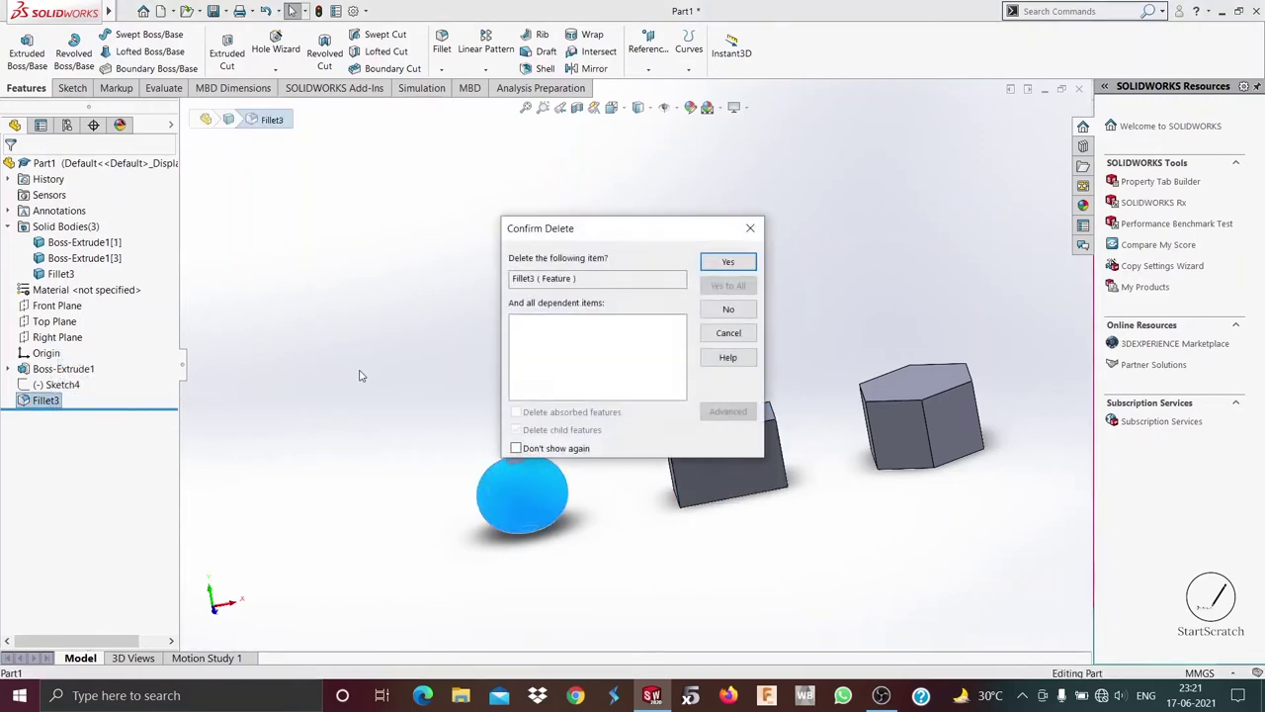
{"action": "left_click", "coordinate": [727, 261]}
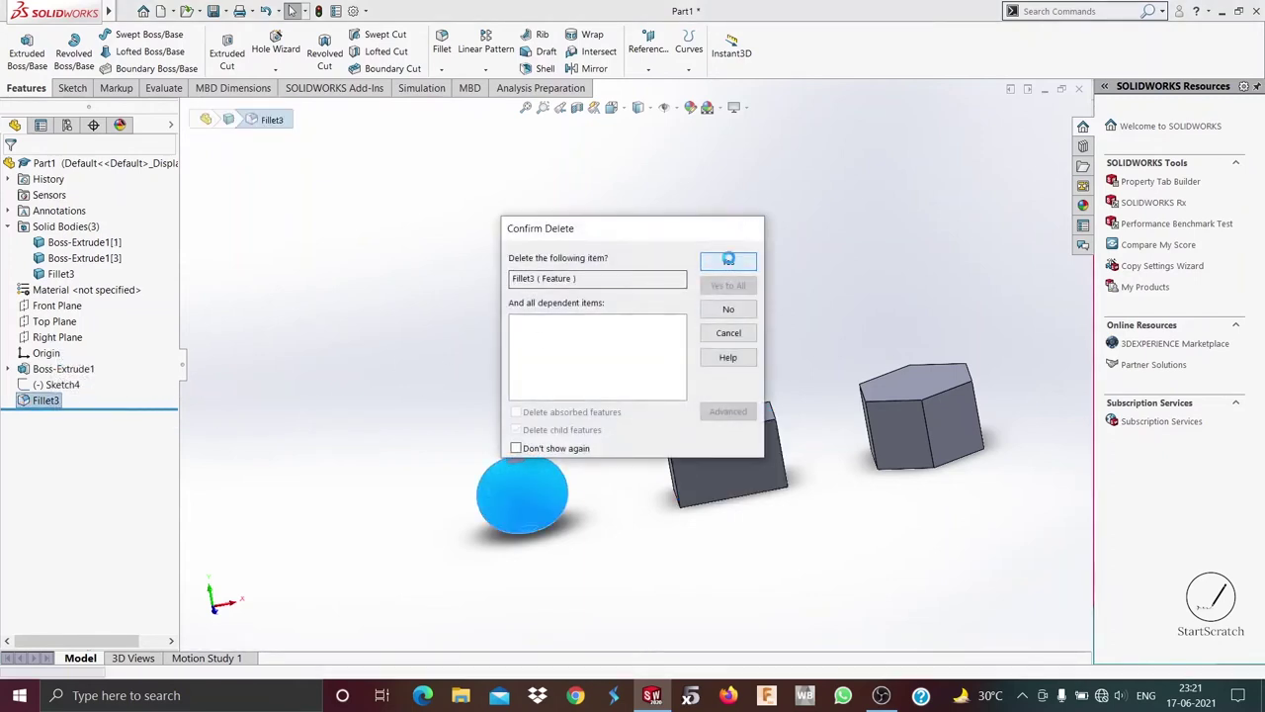
- Start an angle-distance chamfer on the long top front edge of the rectangular block
{"action": "left_click", "coordinate": [441, 69]}
{"action": "left_click", "coordinate": [461, 104]}
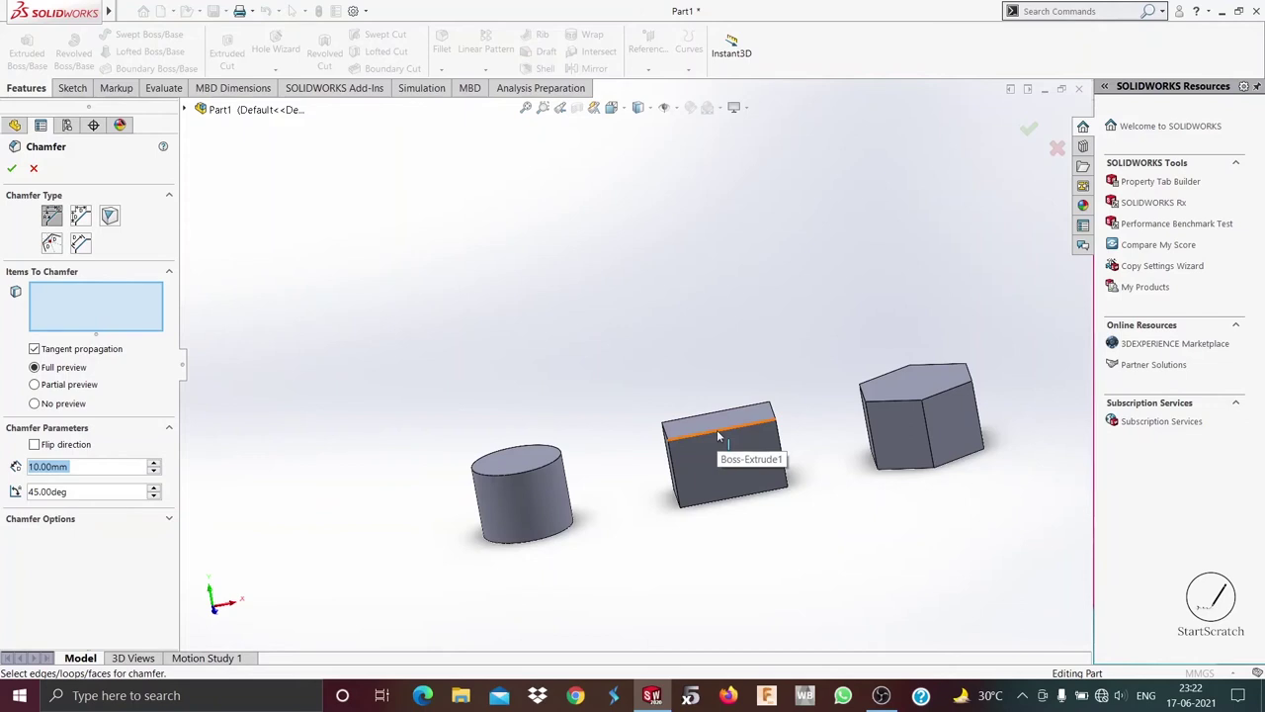
{"action": "scroll", "coordinate": [719, 436], "scroll_direction": "down", "scroll_amount": 2}
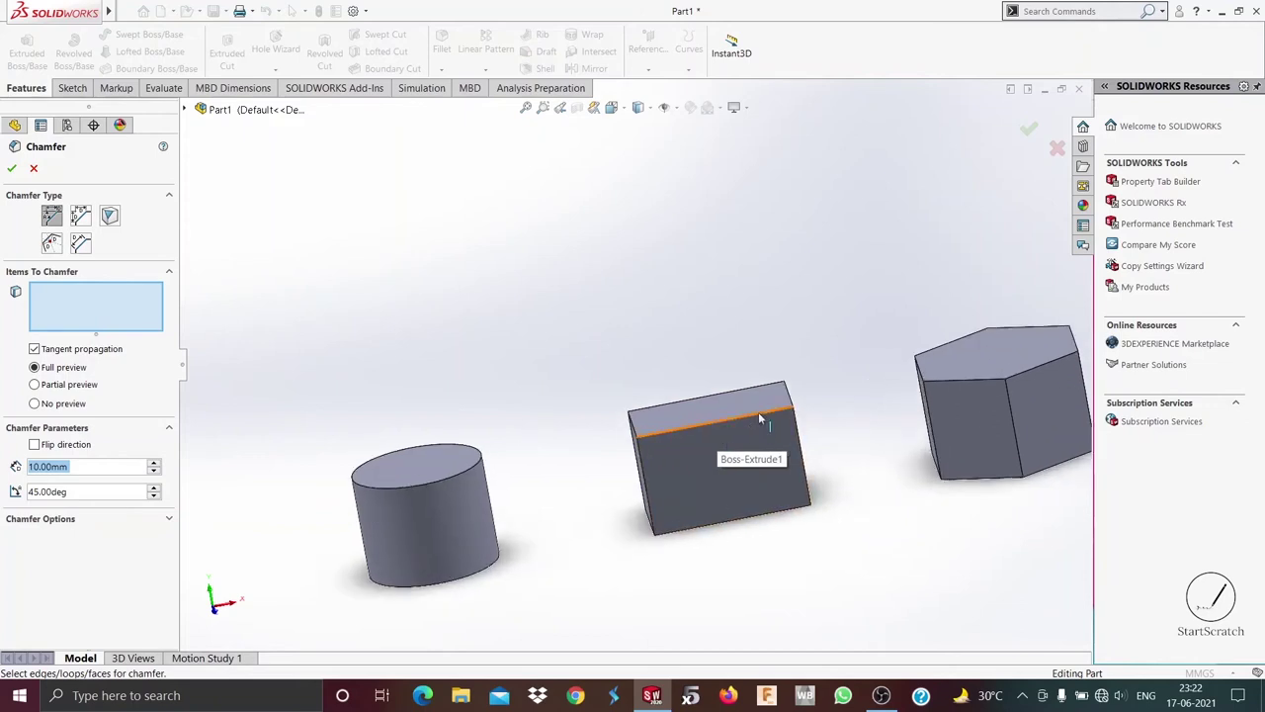
{"action": "left_click", "coordinate": [759, 419]}
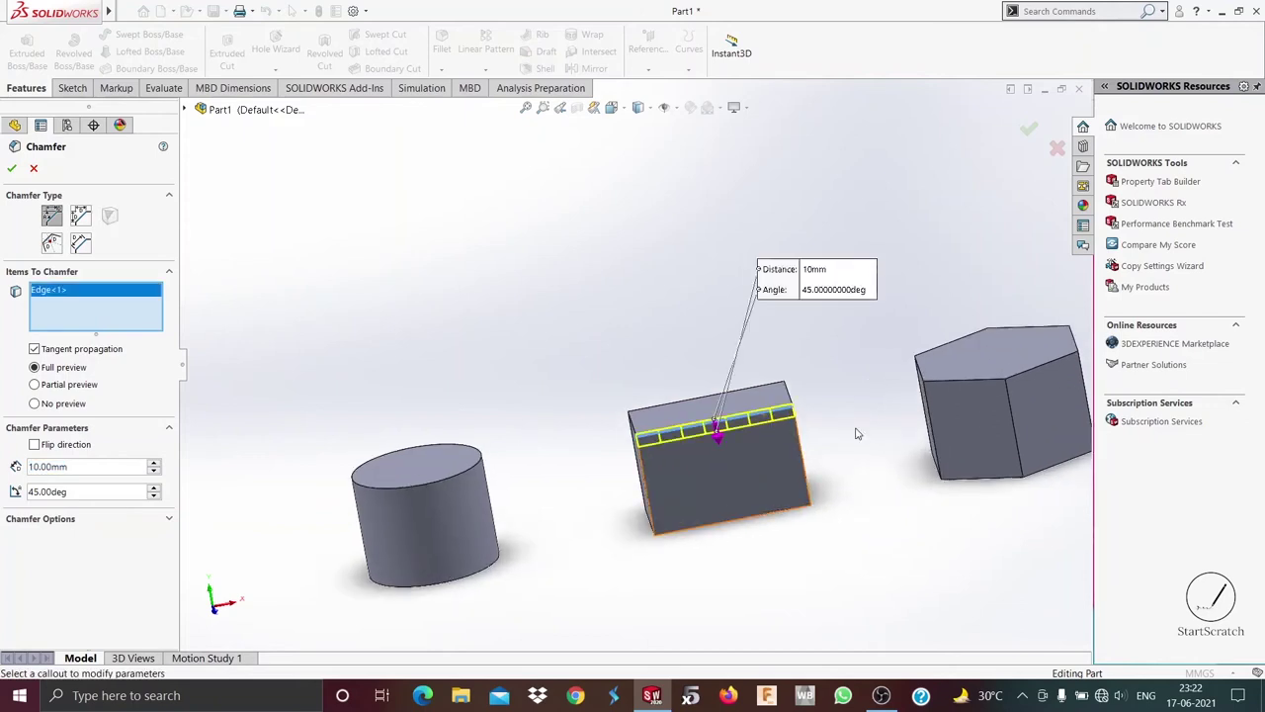
{"action": "scroll", "coordinate": [825, 401], "scroll_direction": "down", "scroll_amount": 2}
{"action": "middle_click_drag", "start_coordinate": [799, 435], "coordinate": [728, 512]}
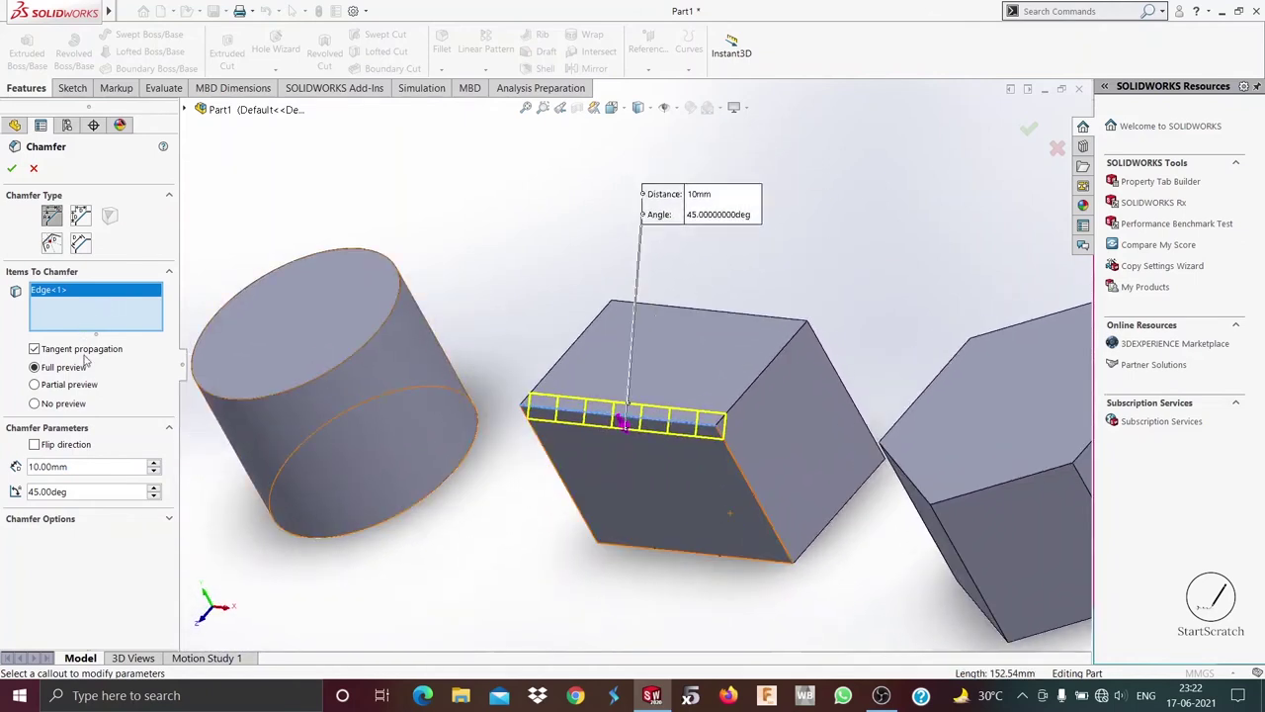
- Set the block edge chamfer's distance to 15 mm and its angle to 30 degrees
{"action": "double_click", "coordinate": [75, 471]}
{"action": "type", "text": "15"}
{"action": "key", "text": "Return"}
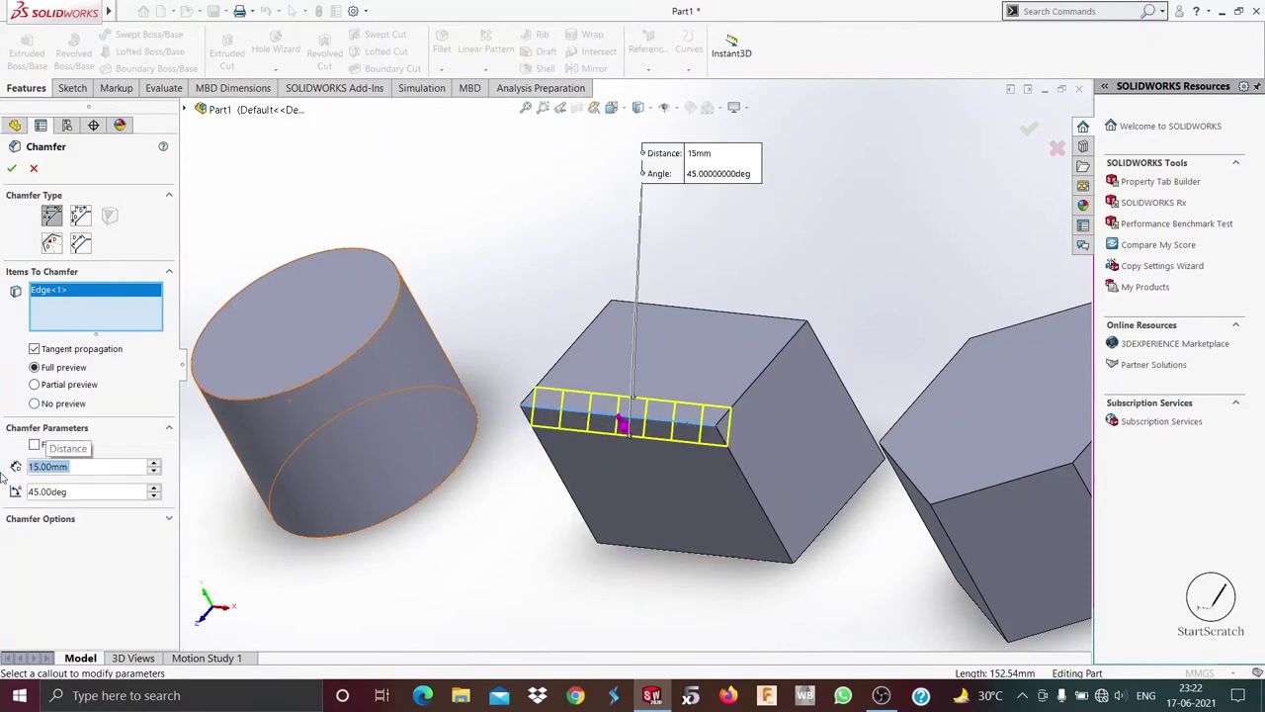
{"action": "double_click", "coordinate": [26, 491]}
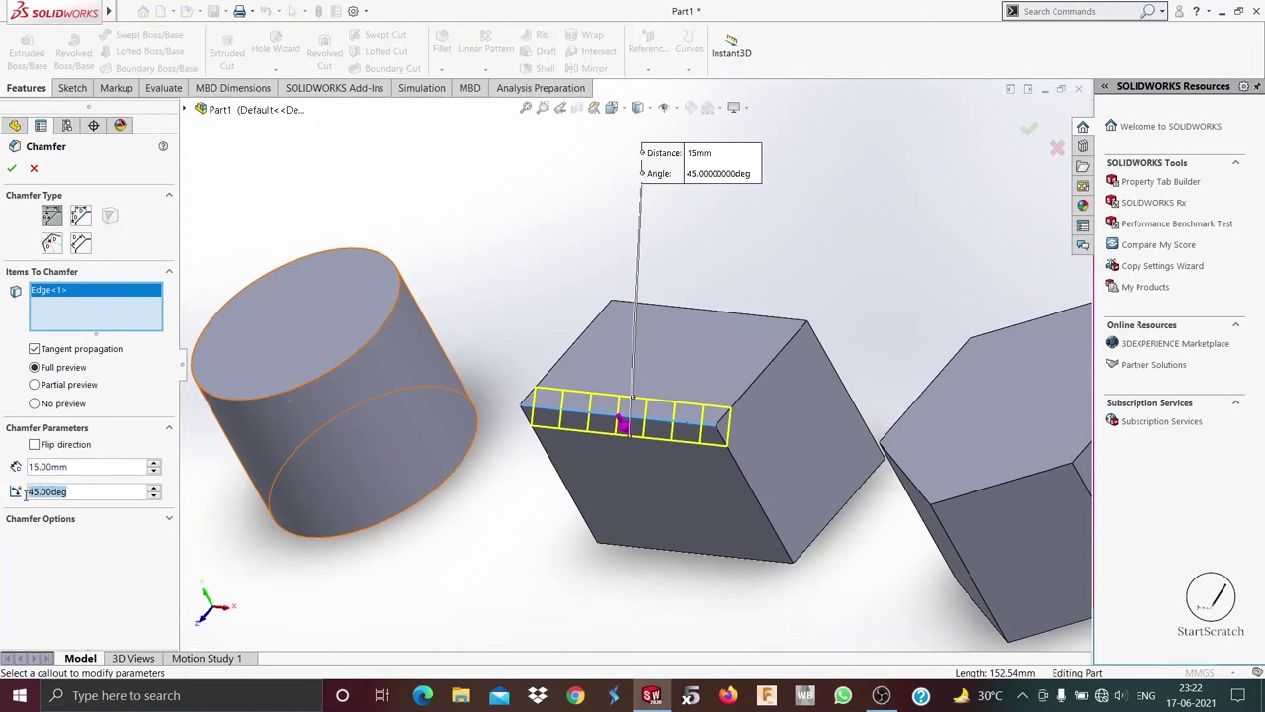
{"action": "type", "text": "30"}
{"action": "key", "text": "Return"}
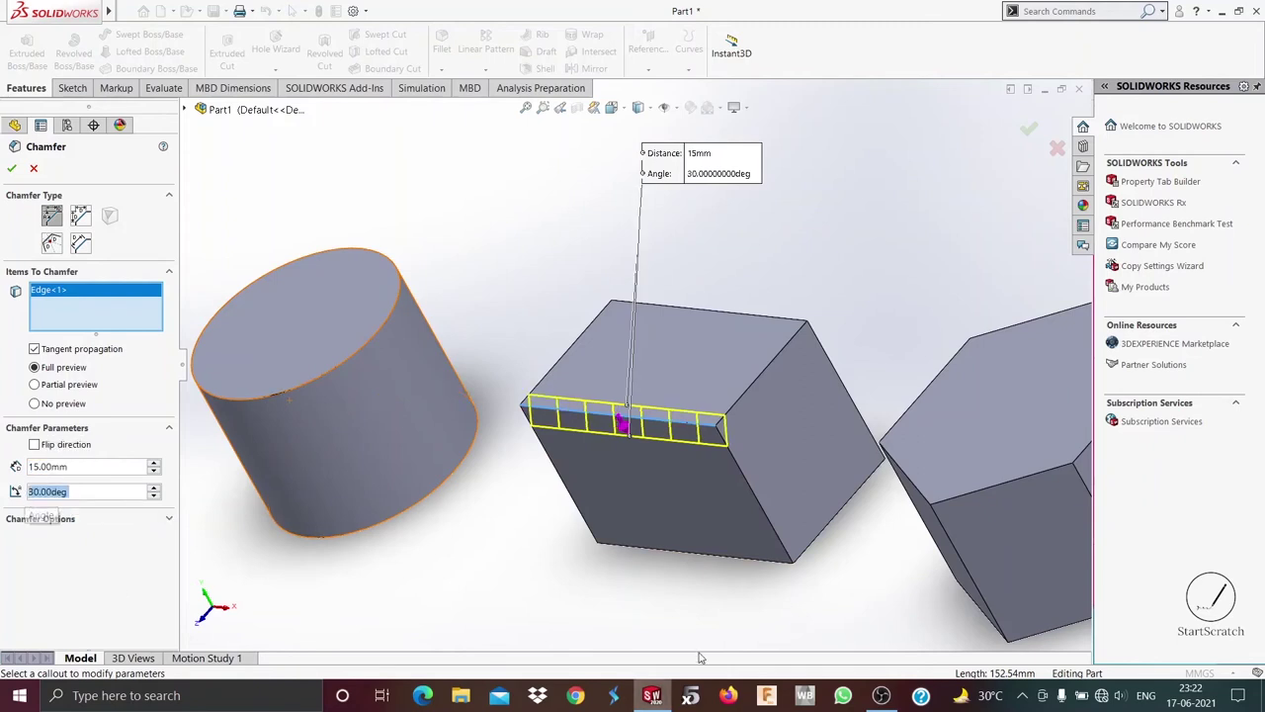
- Change the chamfer angle to 60 degrees and complete the chamfer on the block
{"action": "scroll", "coordinate": [715, 484], "scroll_direction": "down", "scroll_amount": 4}
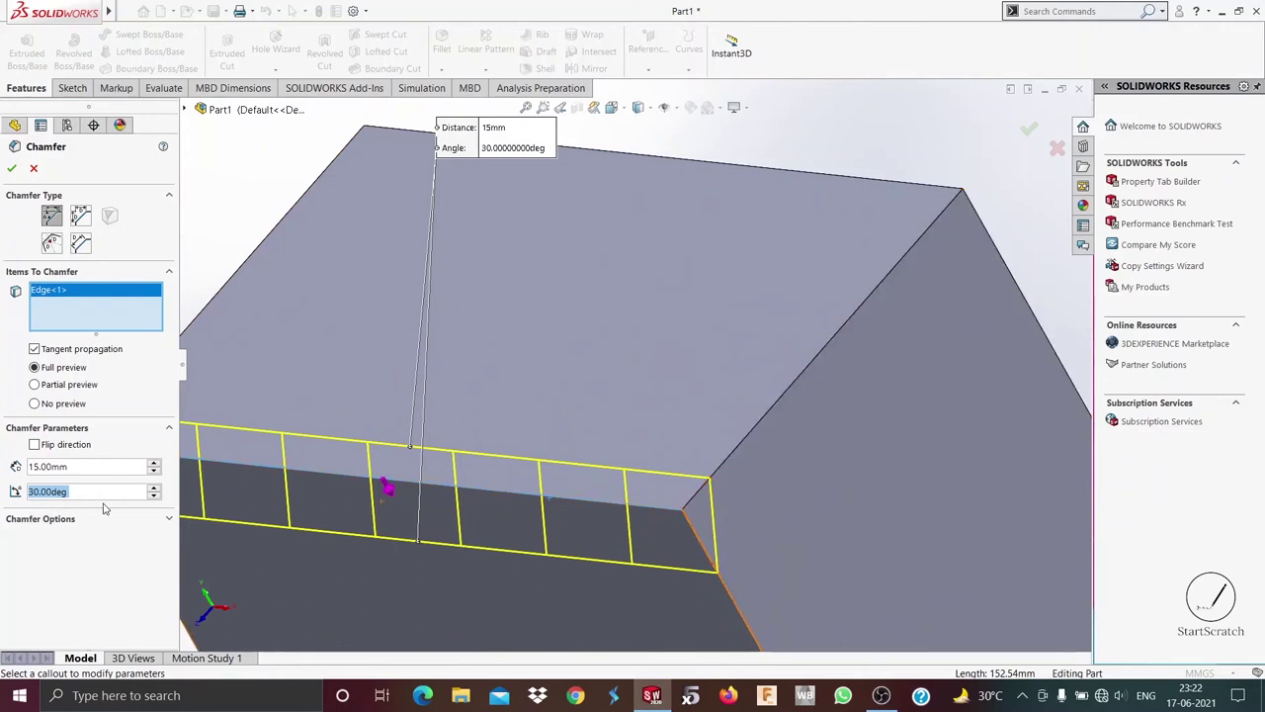
{"action": "type", "text": "60"}
{"action": "key", "text": "Return"}
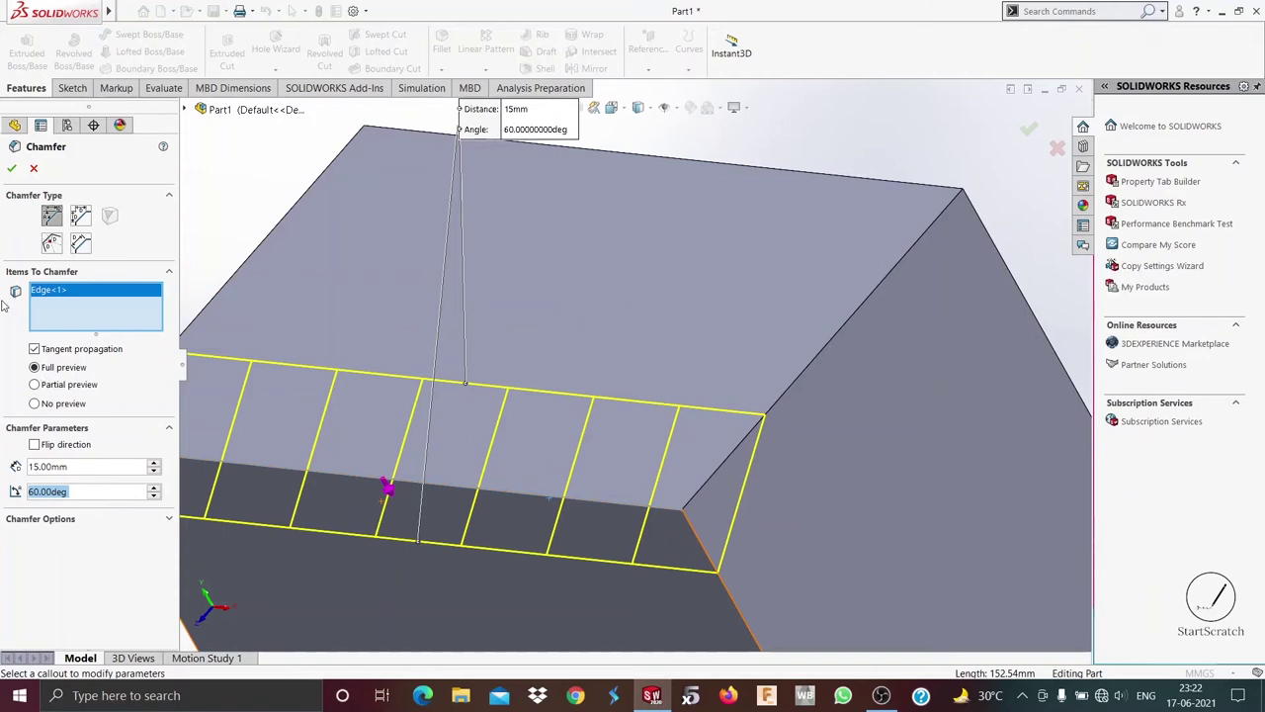
{"action": "left_click", "coordinate": [12, 168]}
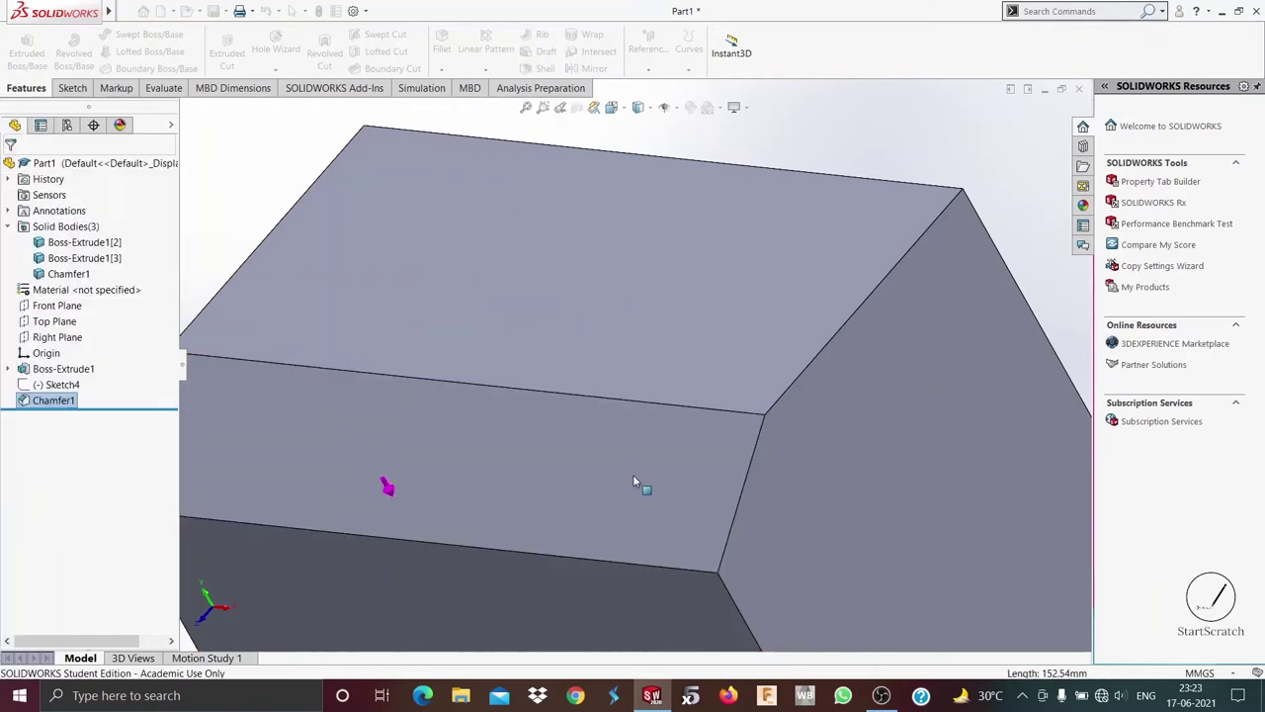
- Start a distance-distance chamfer on the block's other long top edge, opposite the first chamfer
{"action": "scroll", "coordinate": [728, 507], "scroll_direction": "up", "scroll_amount": 3}
{"action": "middle_click_drag", "start_coordinate": [762, 511], "coordinate": [729, 331]}
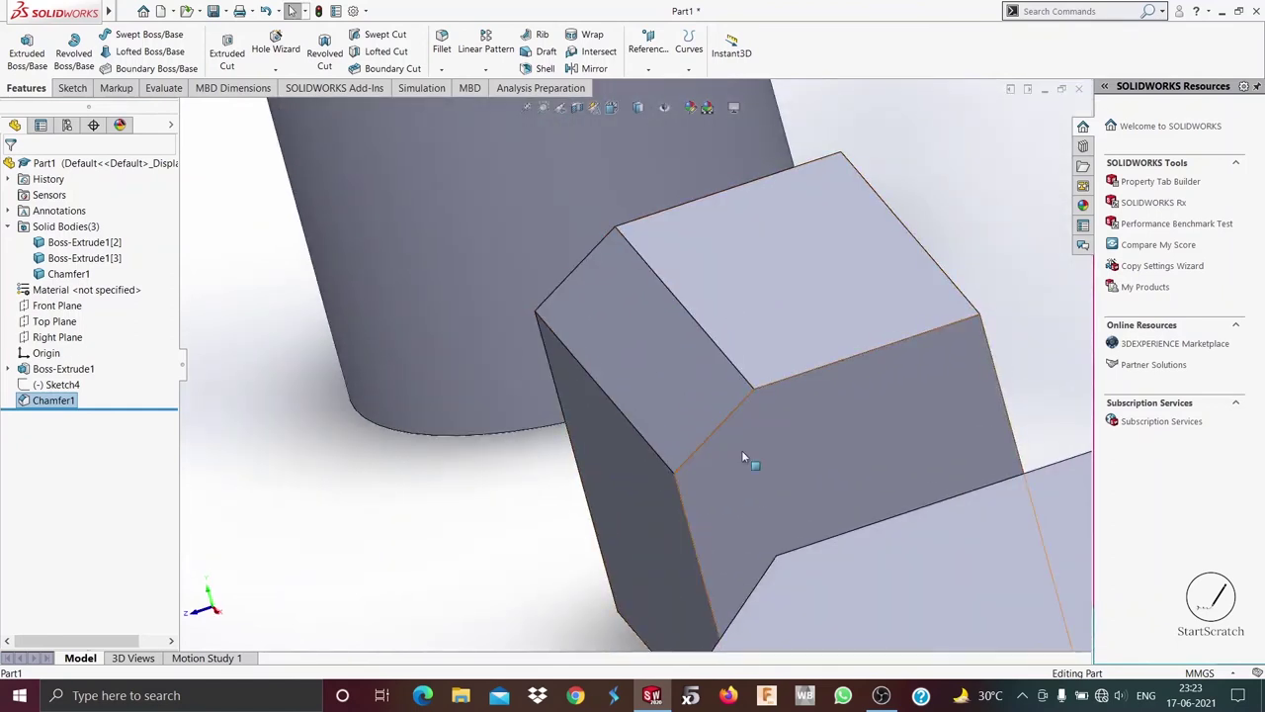
{"action": "key", "text": "Down"}
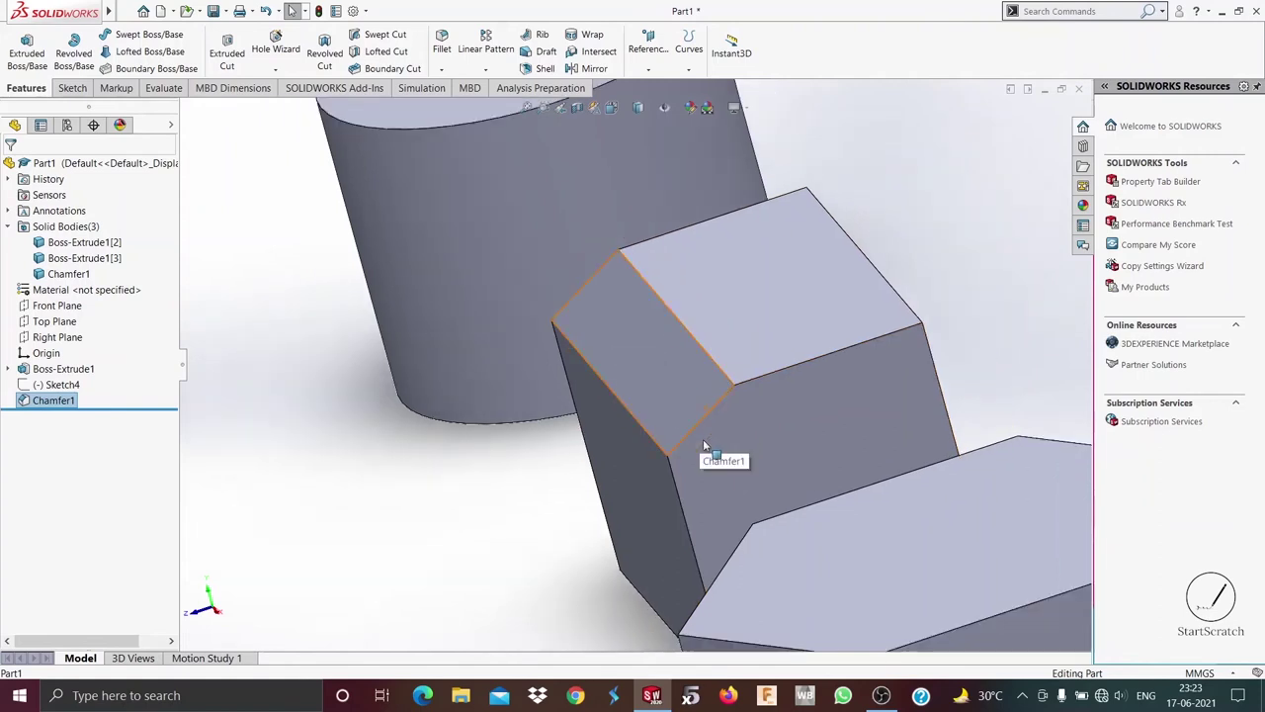
{"action": "key", "text": "Down"}
{"action": "key", "text": "Down"}
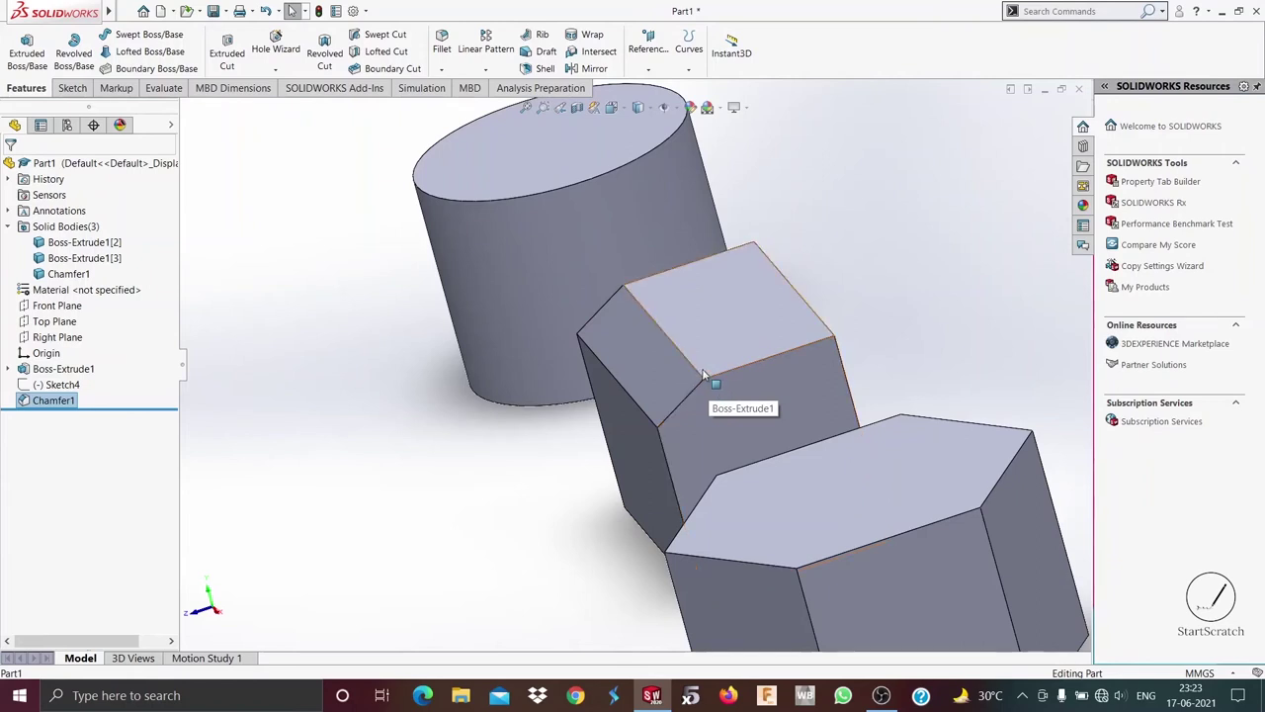
{"action": "scroll", "coordinate": [708, 341], "scroll_direction": "down", "scroll_amount": 2}
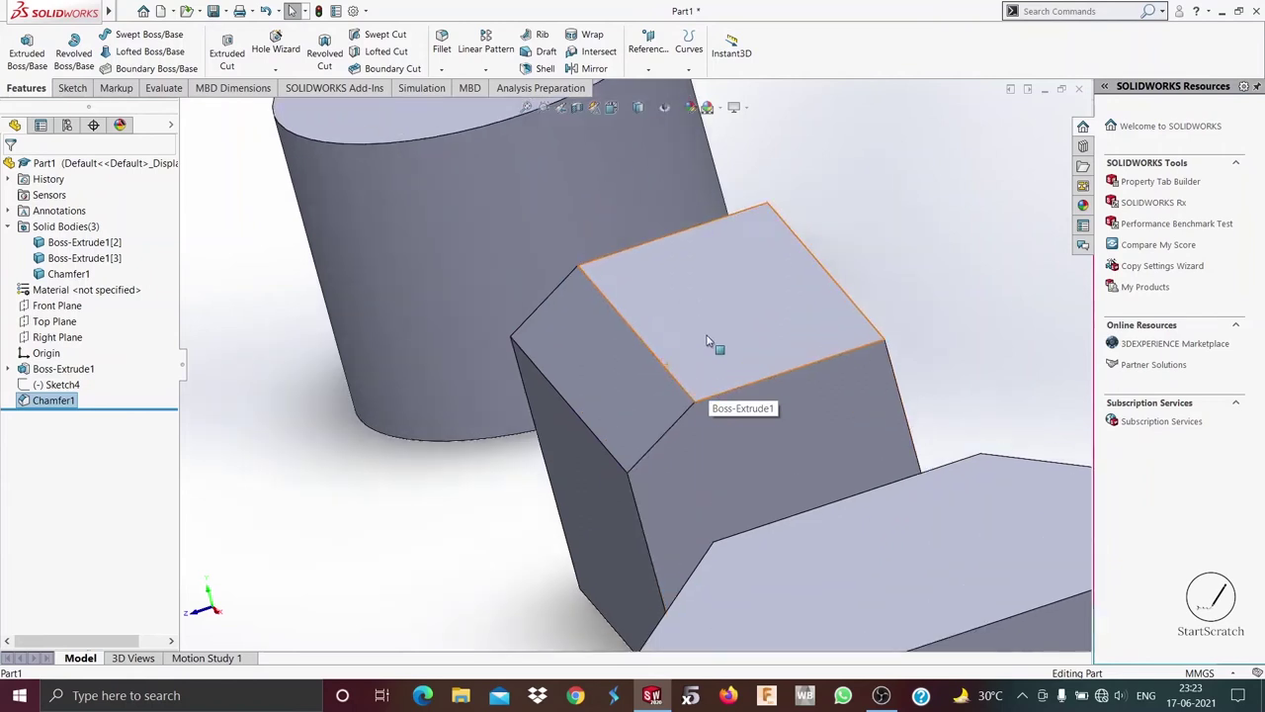
{"action": "left_click", "coordinate": [441, 69]}
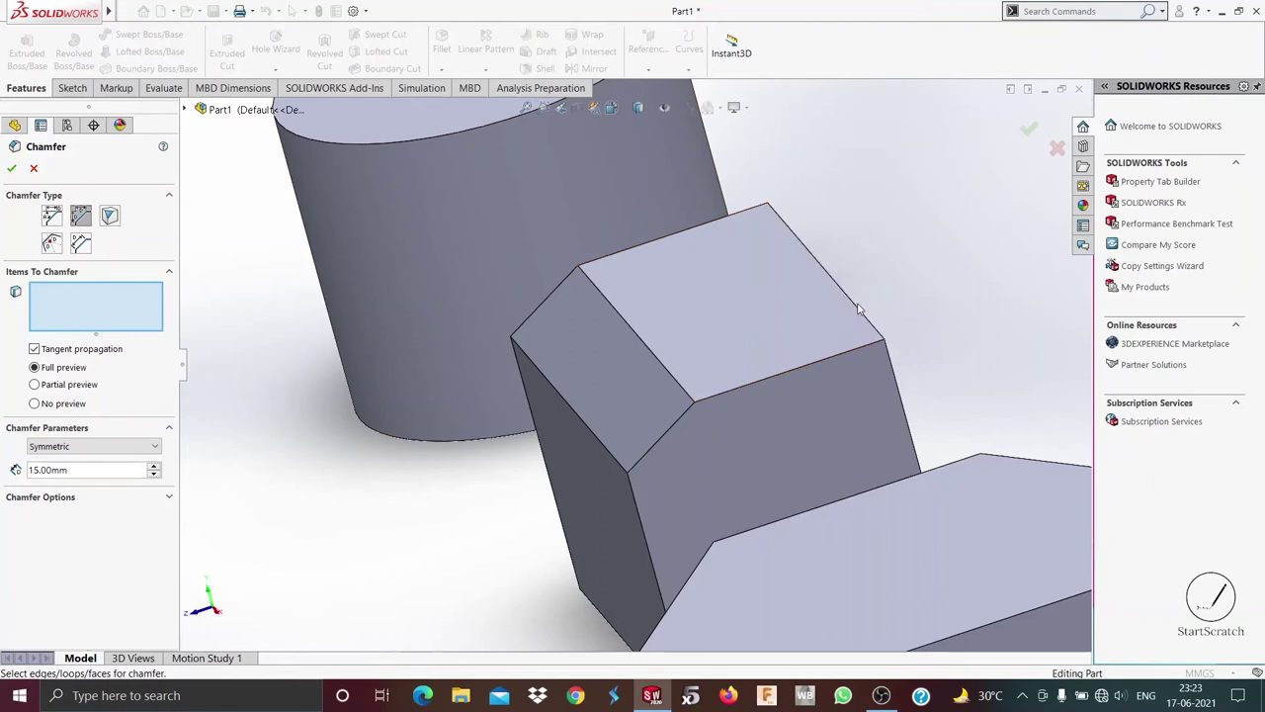
{"action": "mouse_move", "coordinate": [942, 314]}
{"action": "middle_mouse_down"}
{"action": "mouse_move", "coordinate": [958, 309]}
{"action": "mouse_move", "coordinate": [889, 310]}
{"action": "mouse_move", "coordinate": [931, 332]}
{"action": "middle_mouse_up"}
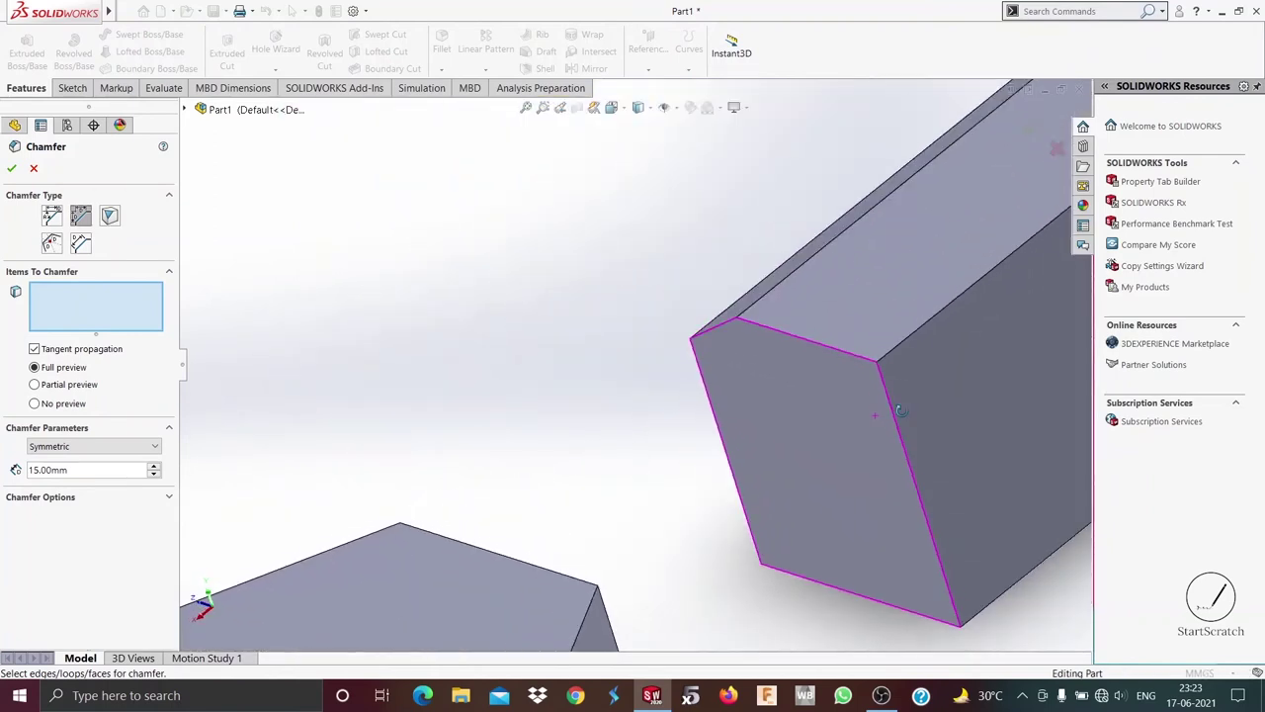
{"action": "left_click", "coordinate": [941, 316]}
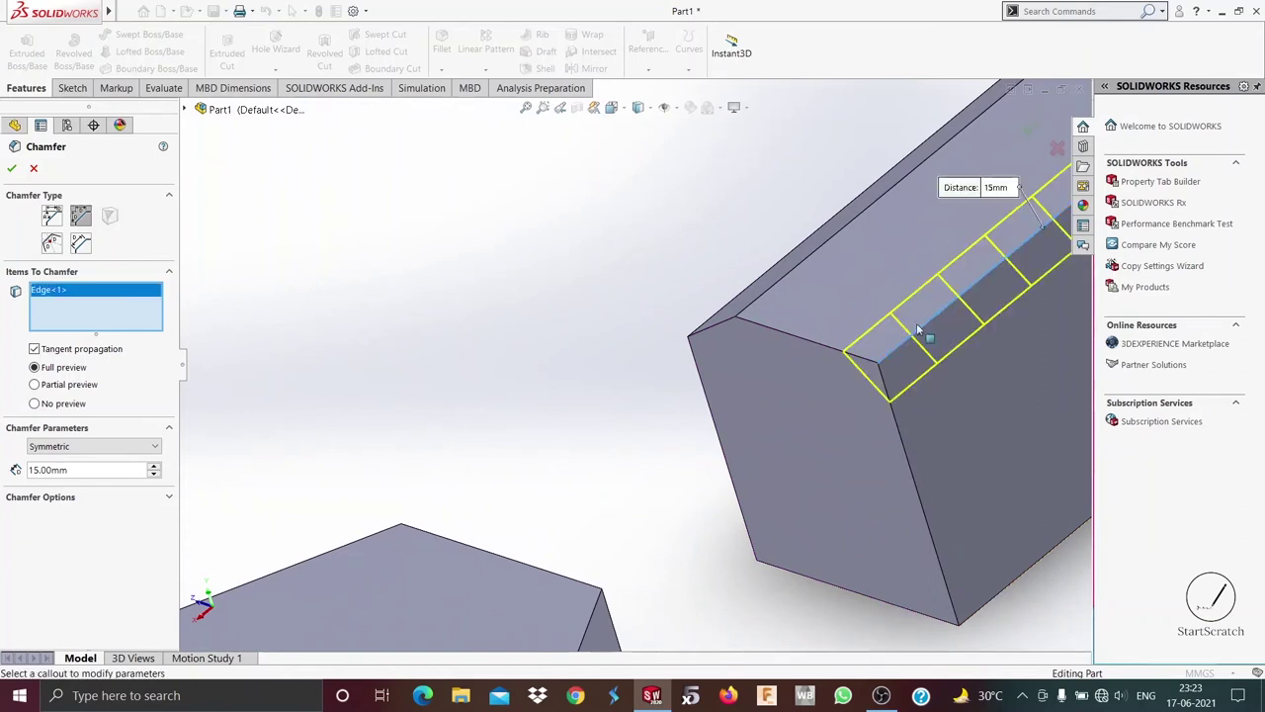
- Expand the chamfer options and enter 15 mm as the symmetric chamfer distance
{"action": "left_click_drag", "start_coordinate": [74, 472], "coordinate": [39, 474]}
{"action": "left_click", "coordinate": [69, 497]}
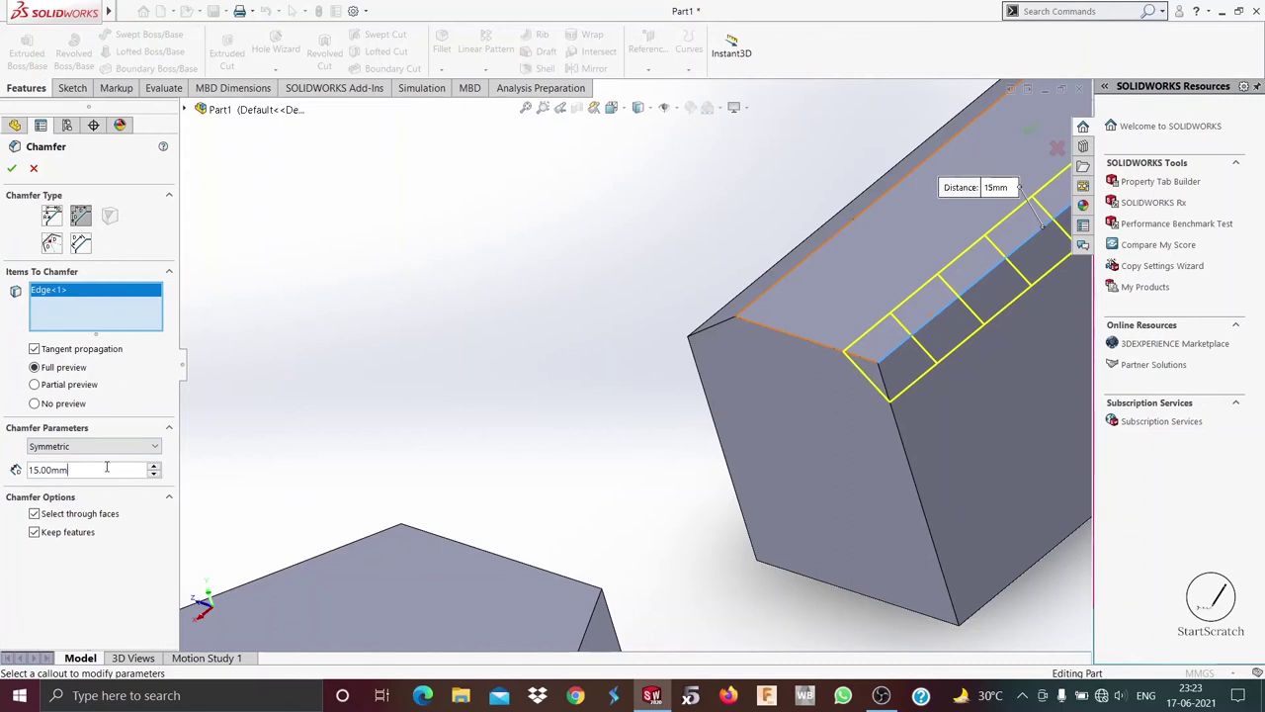
{"action": "left_click_drag", "start_coordinate": [107, 468], "coordinate": [3, 471]}
{"action": "type", "text": "15"}
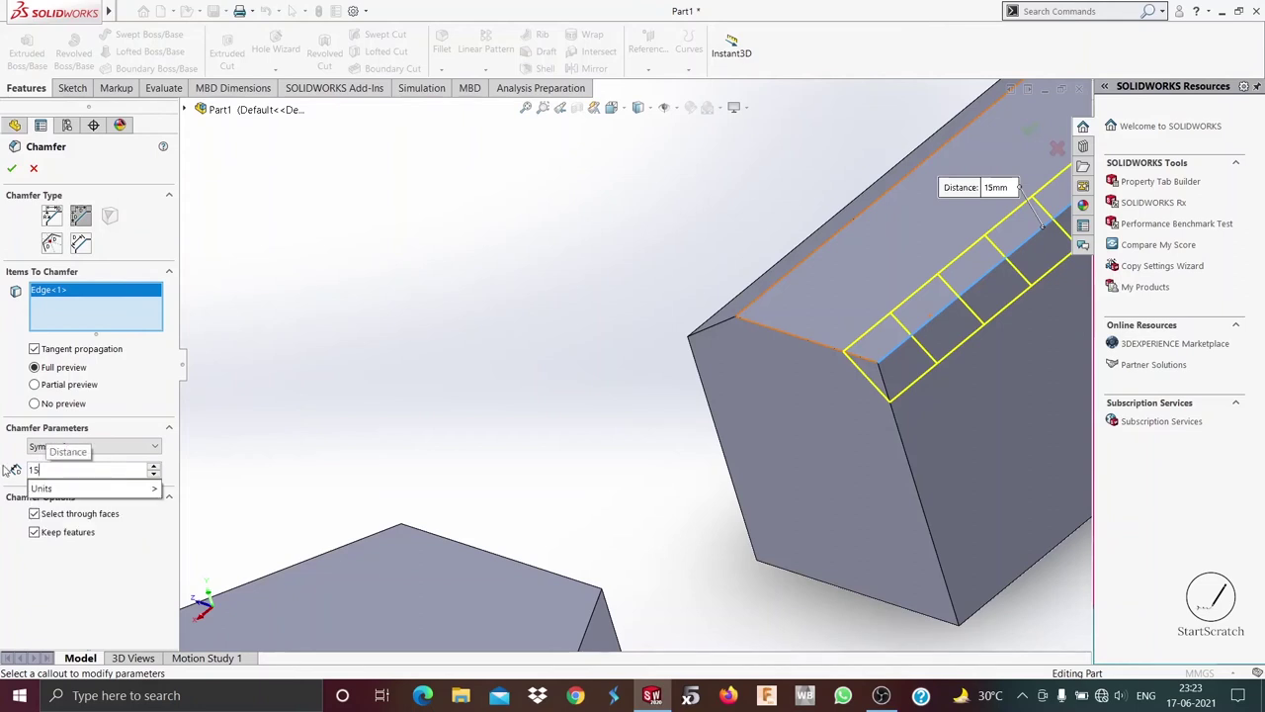
{"action": "key", "text": "Return"}
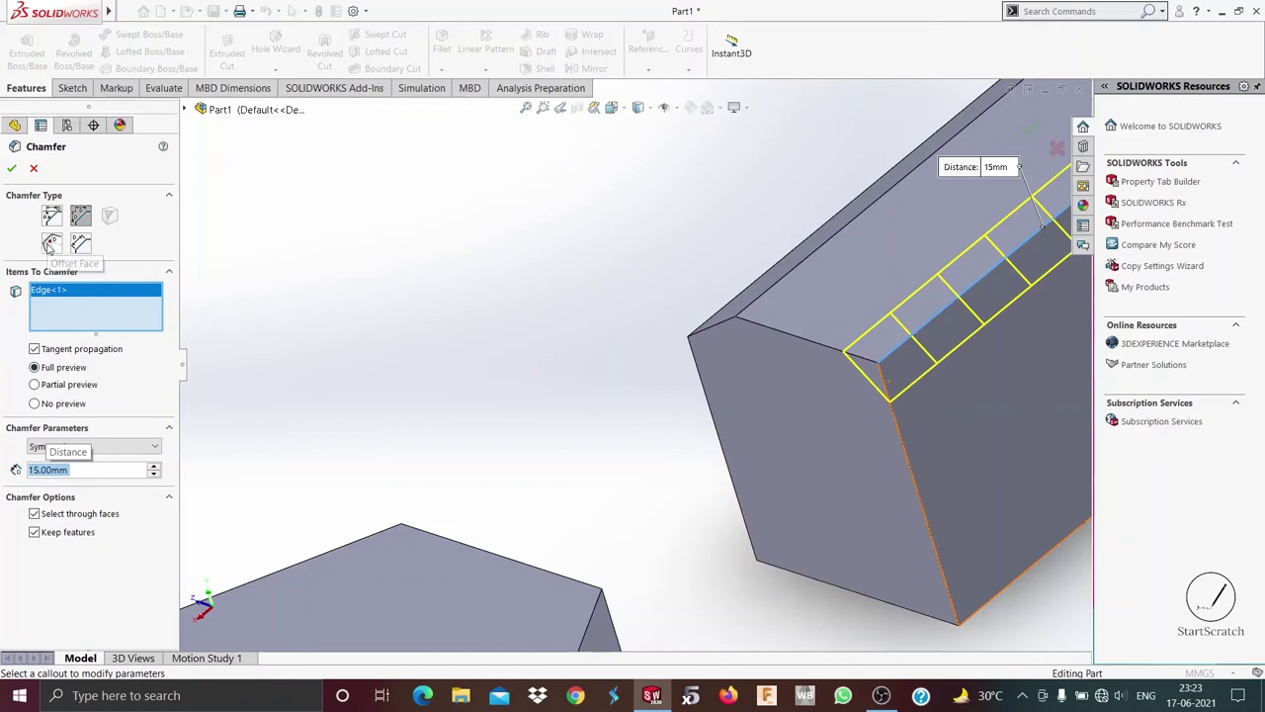
- Switch the chamfer to asymmetric and set its second distance to 30 mm
{"action": "middle_click_drag", "start_coordinate": [577, 356], "coordinate": [715, 369]}
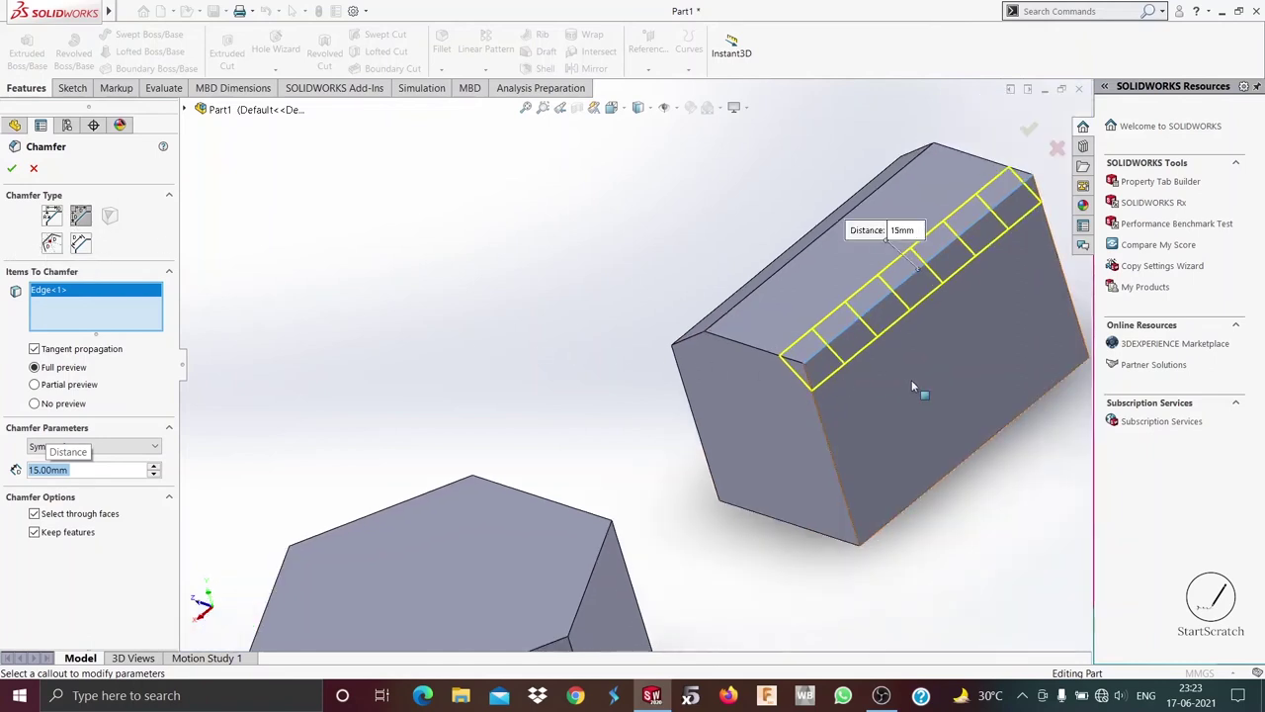
{"action": "middle_click_drag", "start_coordinate": [911, 383], "coordinate": [870, 368]}
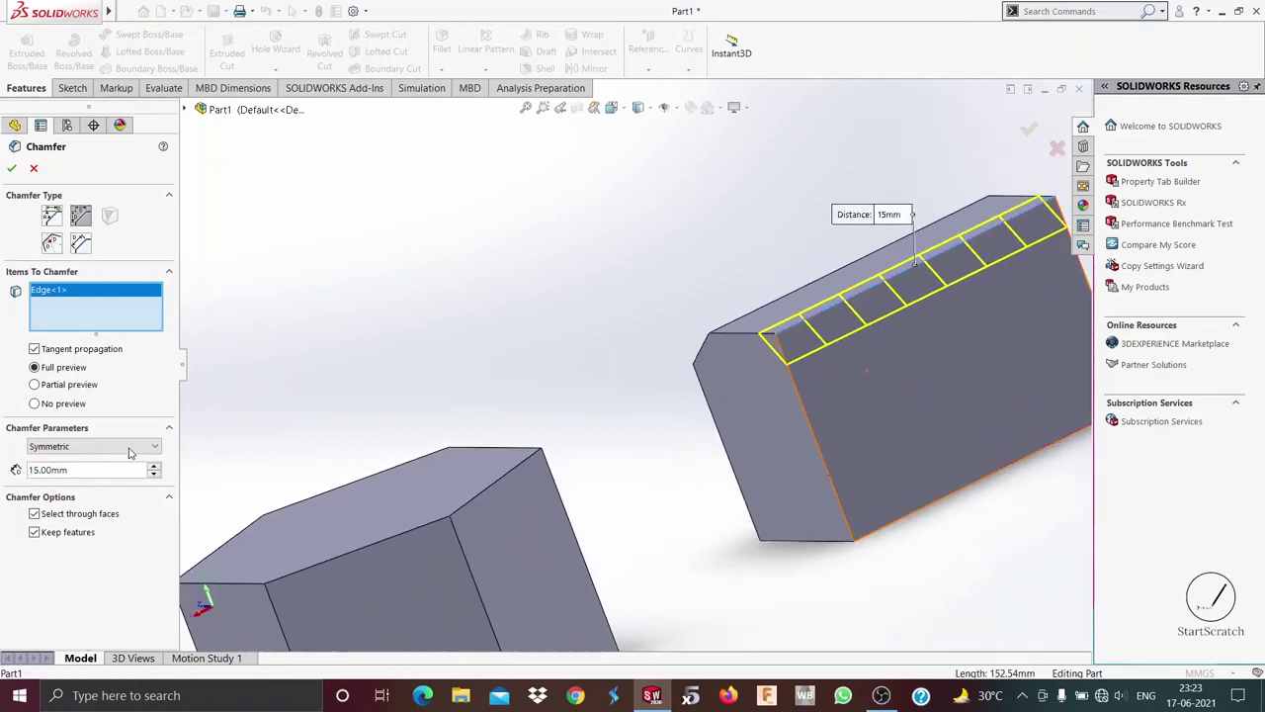
{"action": "left_click", "coordinate": [65, 447]}
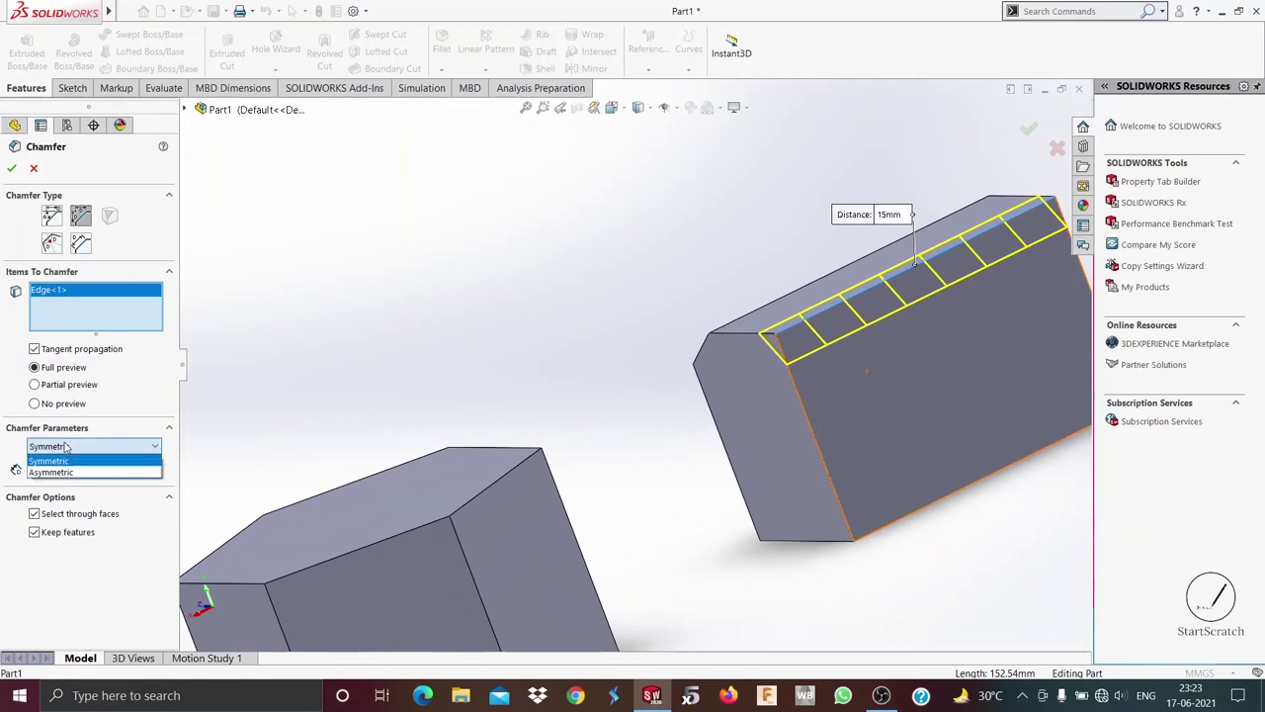
{"action": "left_click", "coordinate": [118, 473]}
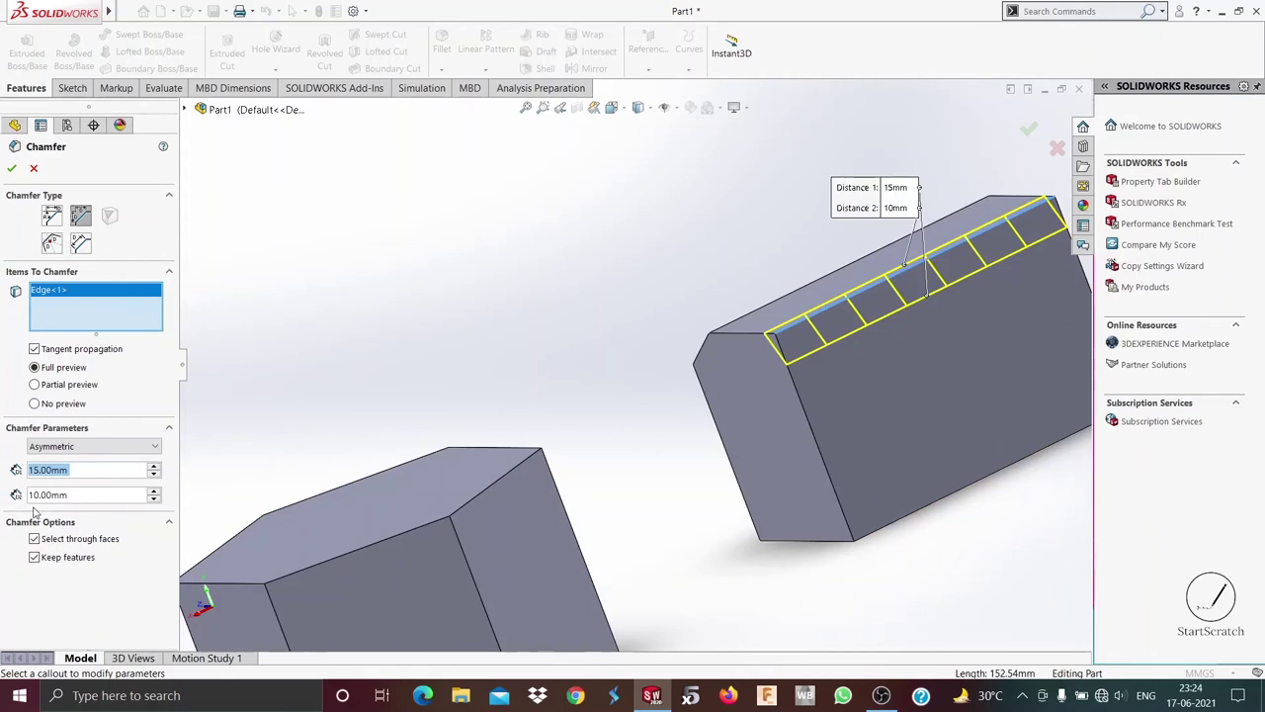
{"action": "left_click_drag", "start_coordinate": [69, 494], "coordinate": [24, 494]}
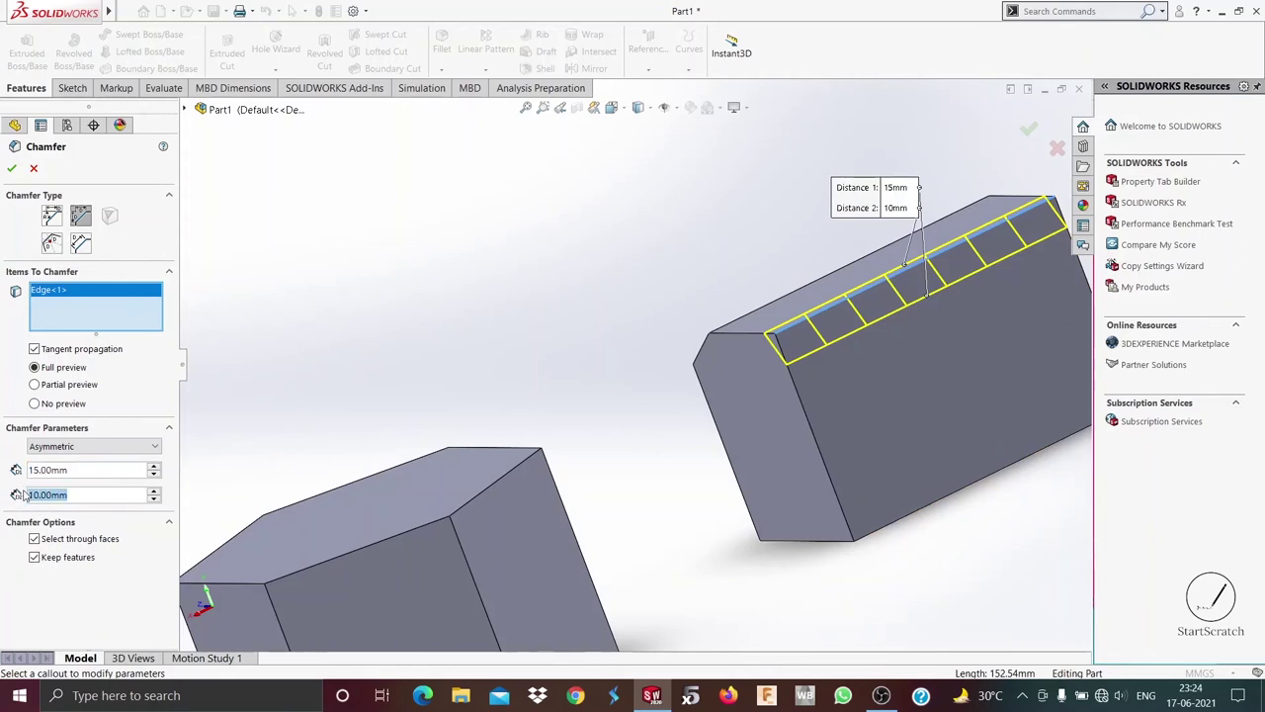
{"action": "type", "text": "30"}
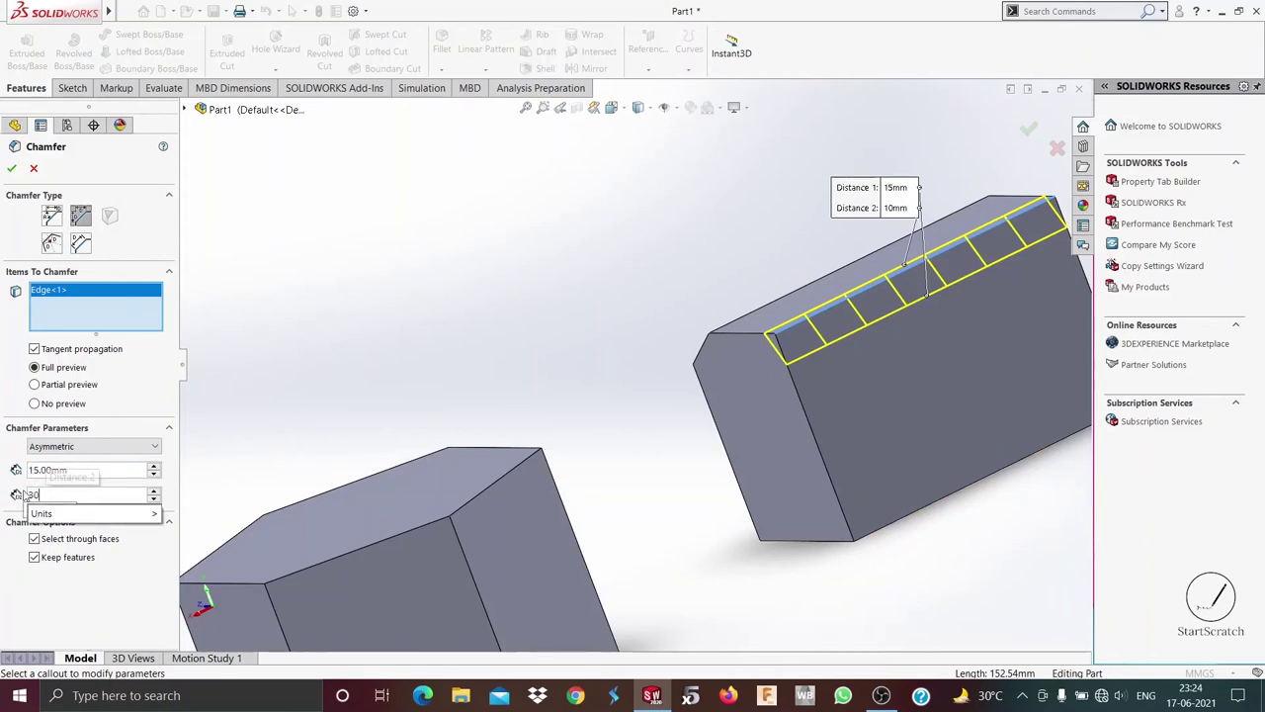
{"action": "key", "text": "Return"}
- Set the first distance of the asymmetric chamfer to 5 mm
{"action": "scroll", "coordinate": [932, 469], "scroll_direction": "down", "scroll_amount": 3}
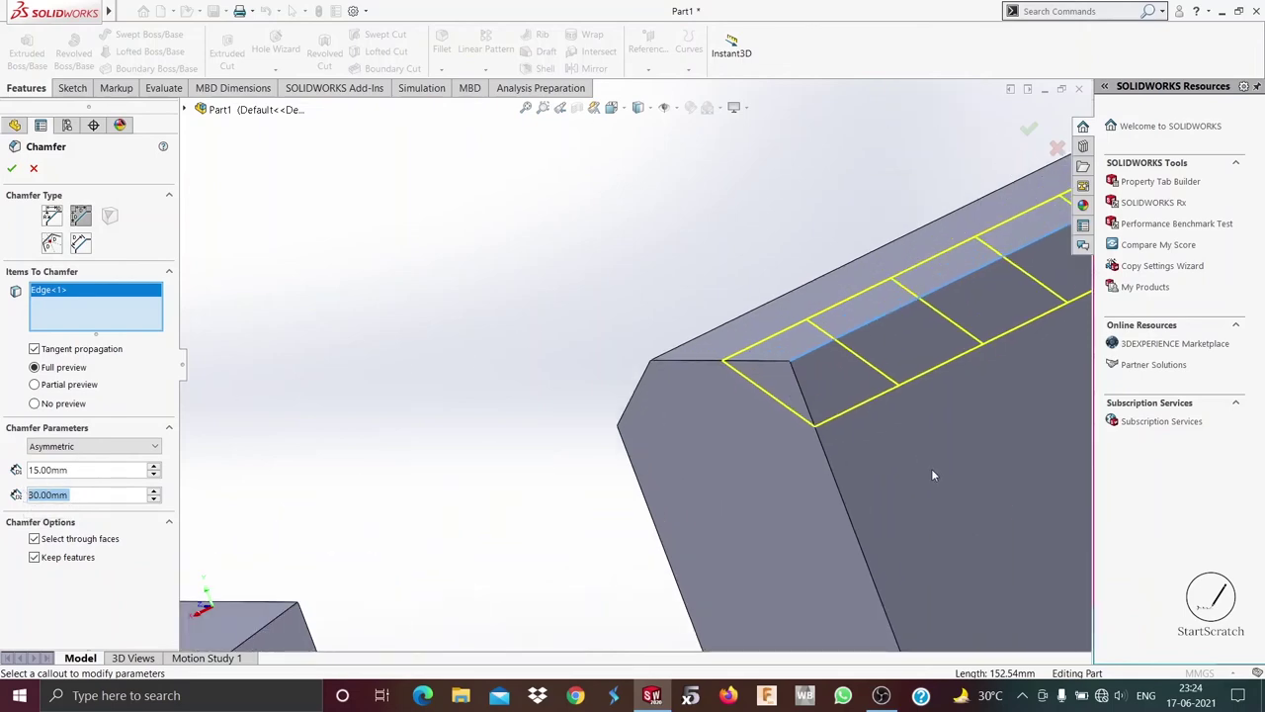
{"action": "middle_click_drag", "start_coordinate": [932, 468], "coordinate": [1009, 525]}
{"action": "scroll", "coordinate": [1006, 516], "scroll_direction": "up", "scroll_amount": 3}
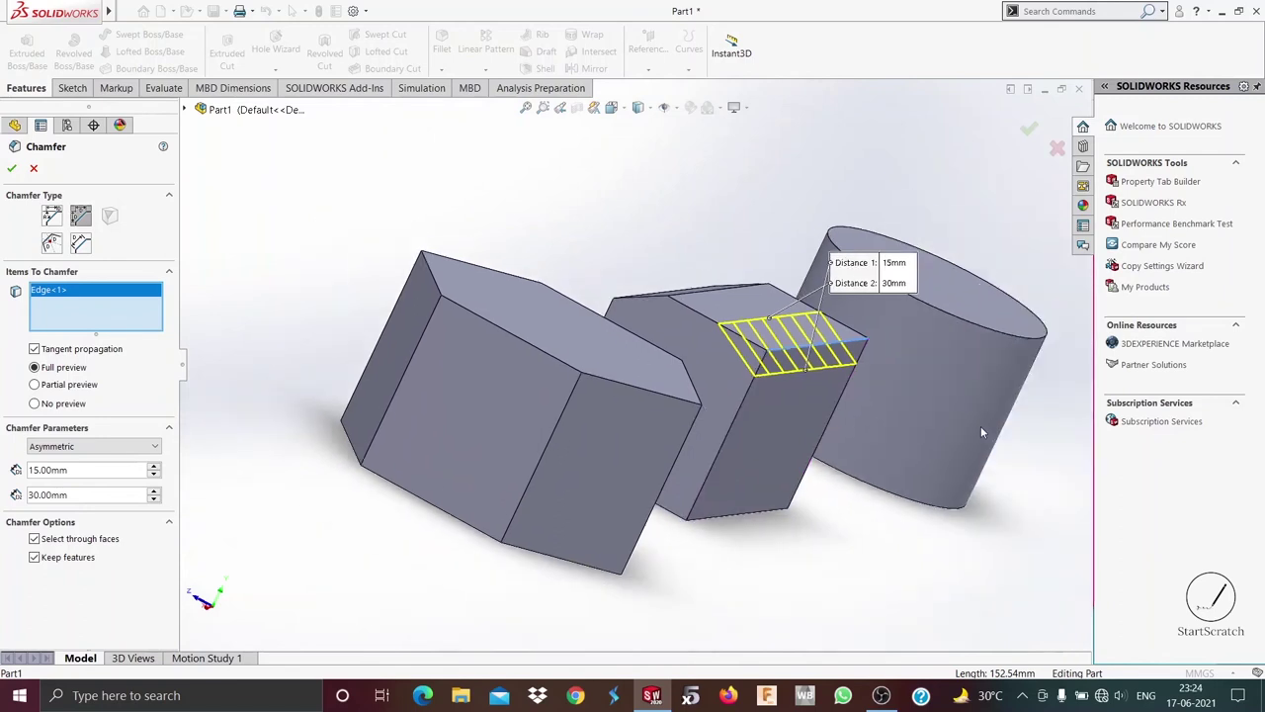
{"action": "scroll", "coordinate": [811, 392], "scroll_direction": "down", "scroll_amount": 5}
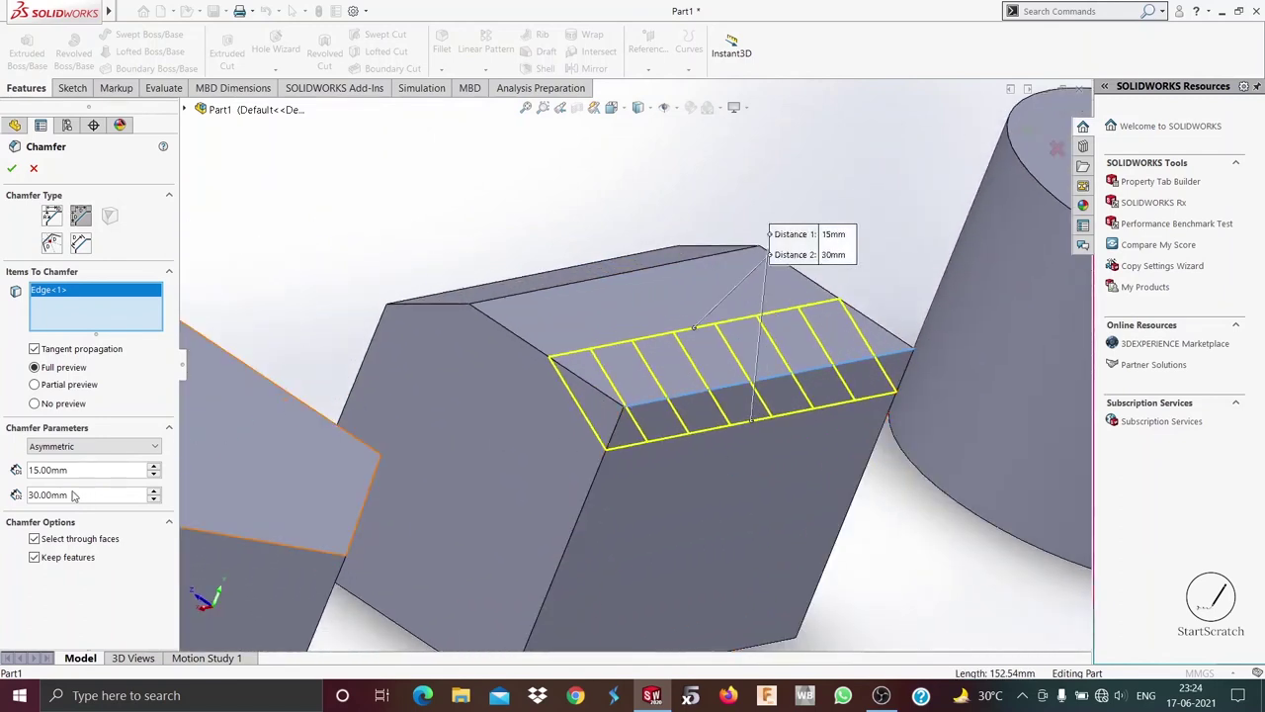
{"action": "left_click_drag", "start_coordinate": [74, 470], "coordinate": [2, 470]}
{"action": "type", "text": "5"}
{"action": "key", "text": "Return"}
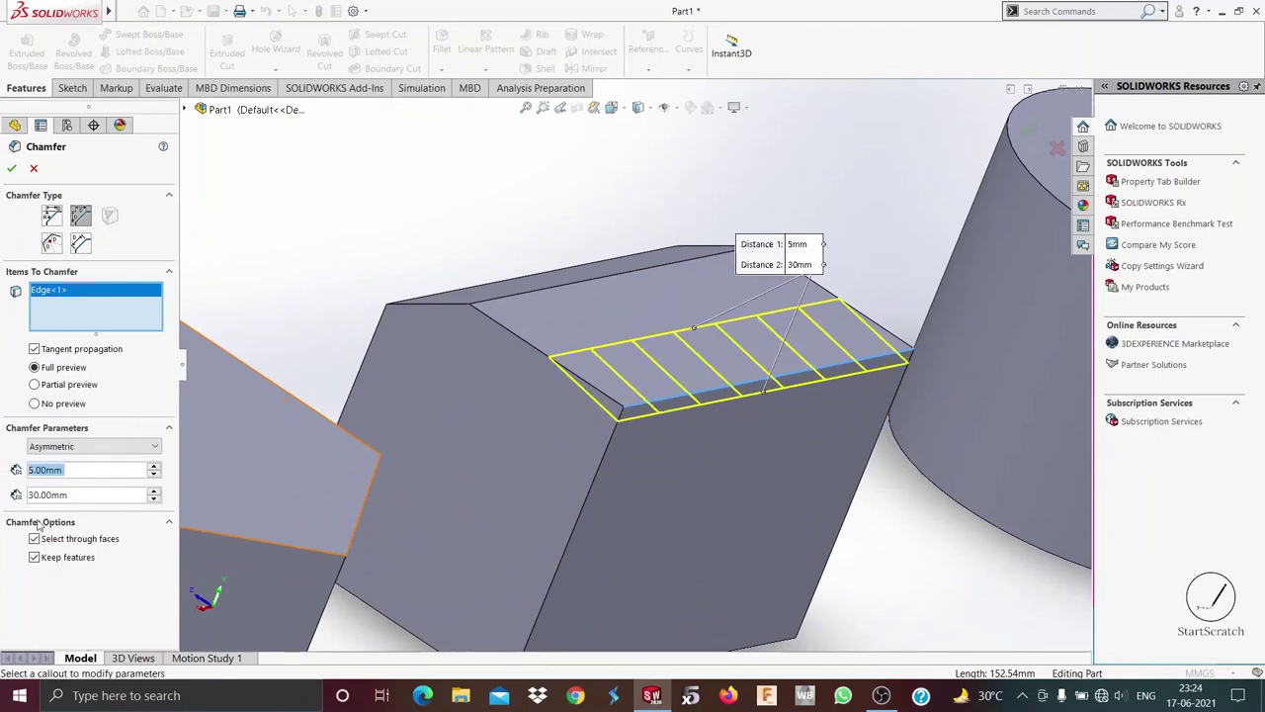
- Set the asymmetric chamfer's second distance to 10 mm and complete the chamfer
{"action": "left_click_drag", "start_coordinate": [79, 492], "coordinate": [3, 490]}
{"action": "type", "text": "1"}
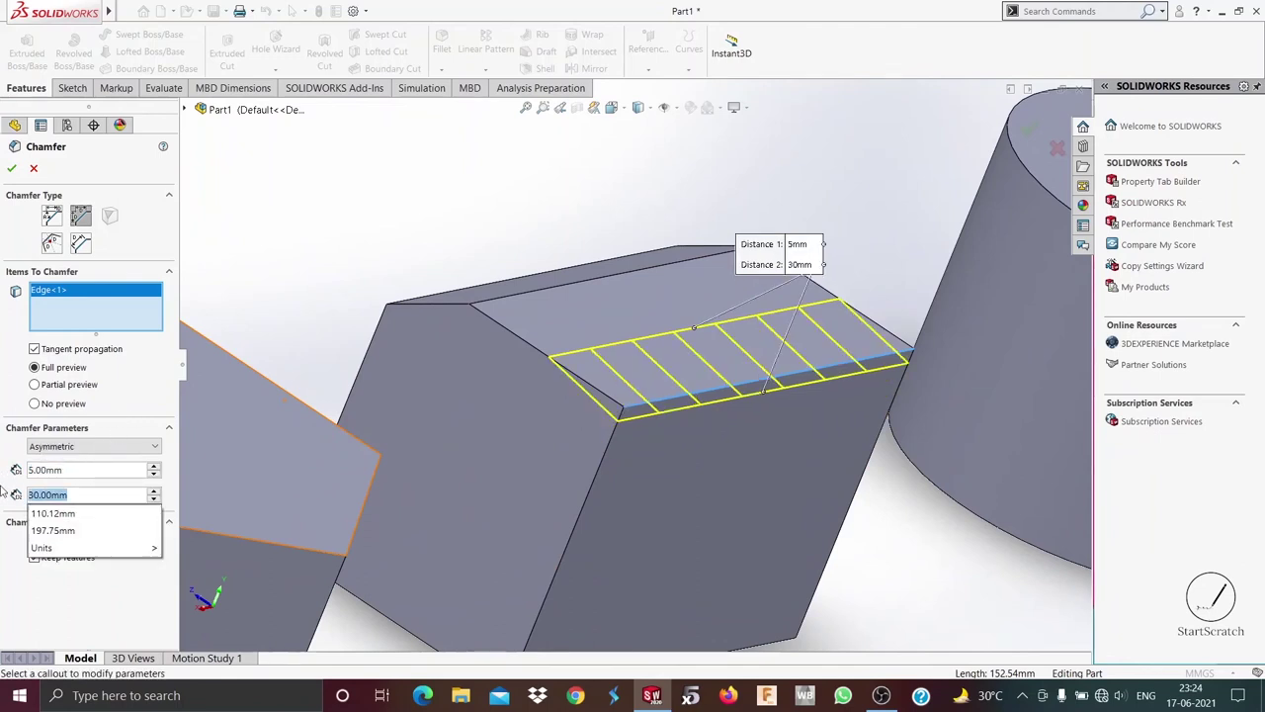
{"action": "type", "text": "0"}
{"action": "key", "text": "Return"}
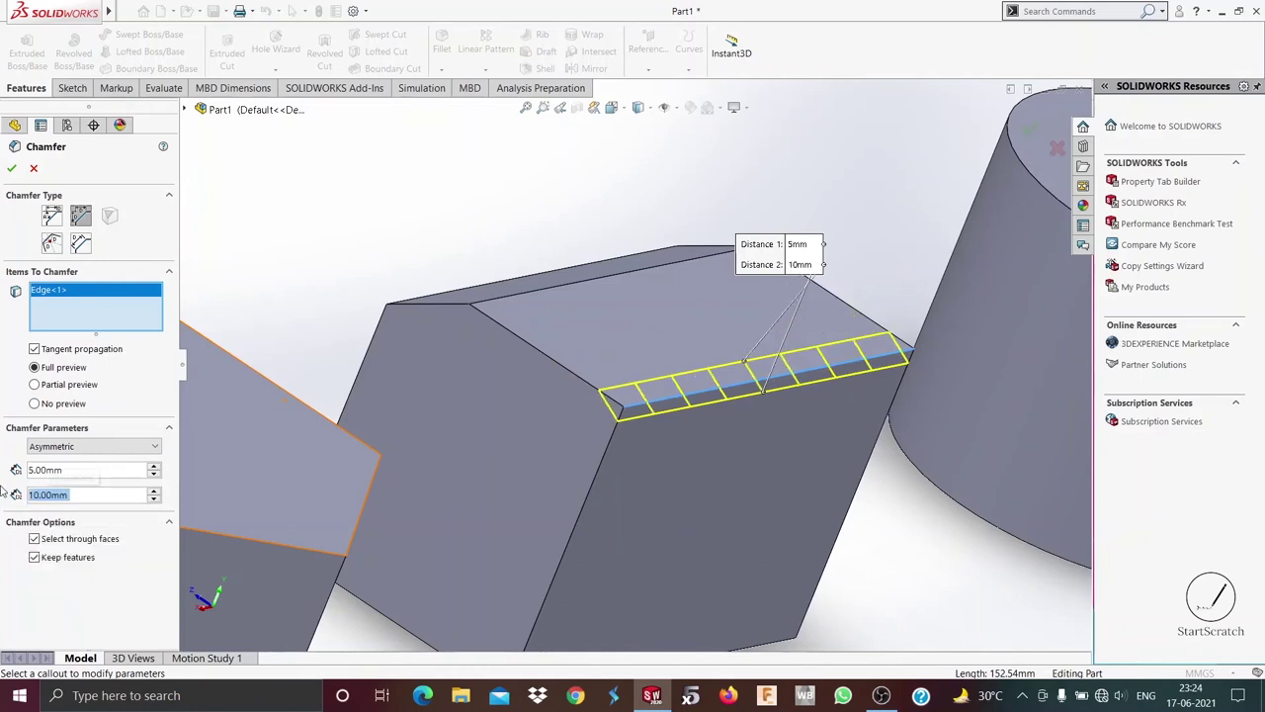
{"action": "key", "text": "shift+z"}
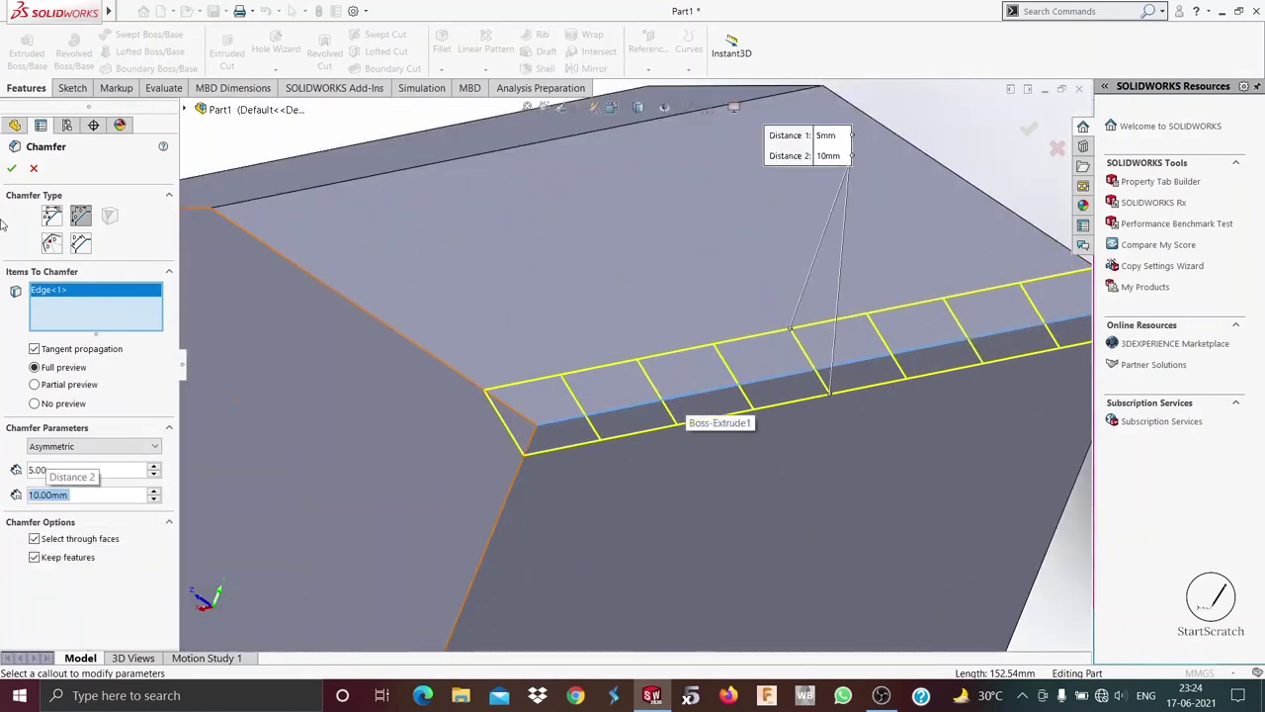
{"action": "left_click", "coordinate": [10, 170]}
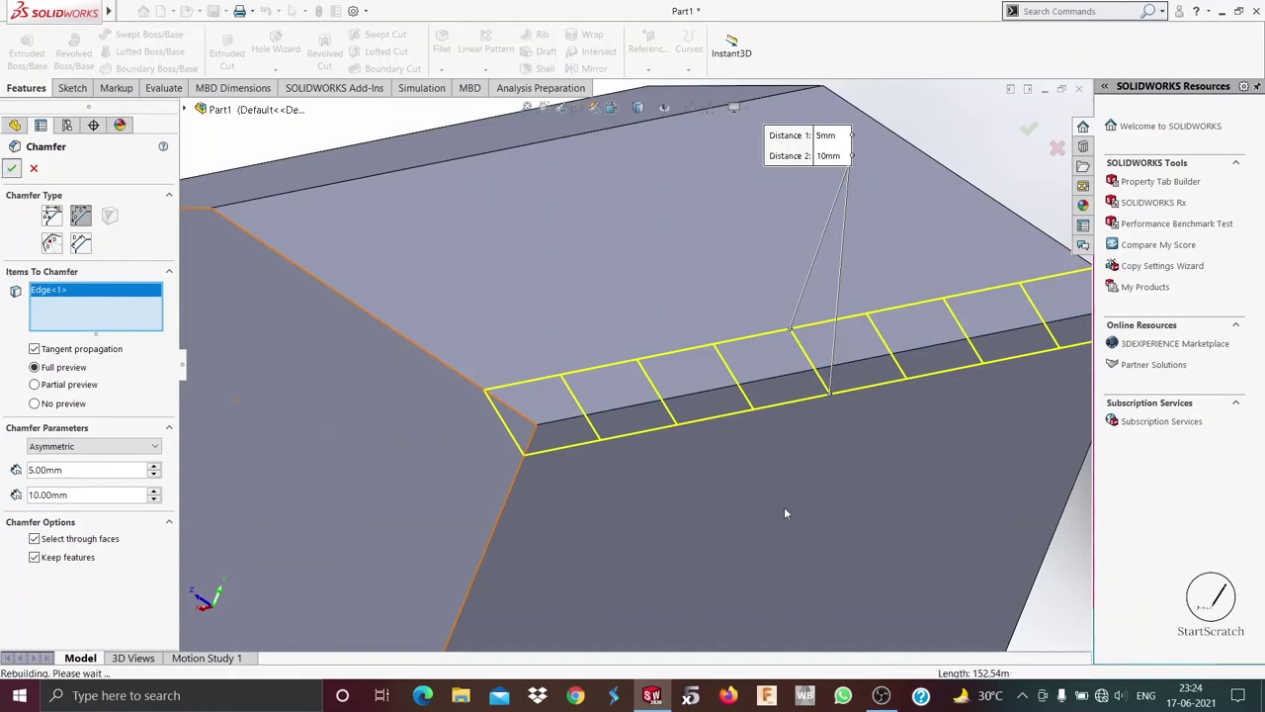
{"action": "scroll", "coordinate": [791, 509], "scroll_direction": "up", "scroll_amount": 2}
{"action": "scroll", "coordinate": [786, 515], "scroll_direction": "up", "scroll_amount": 3}
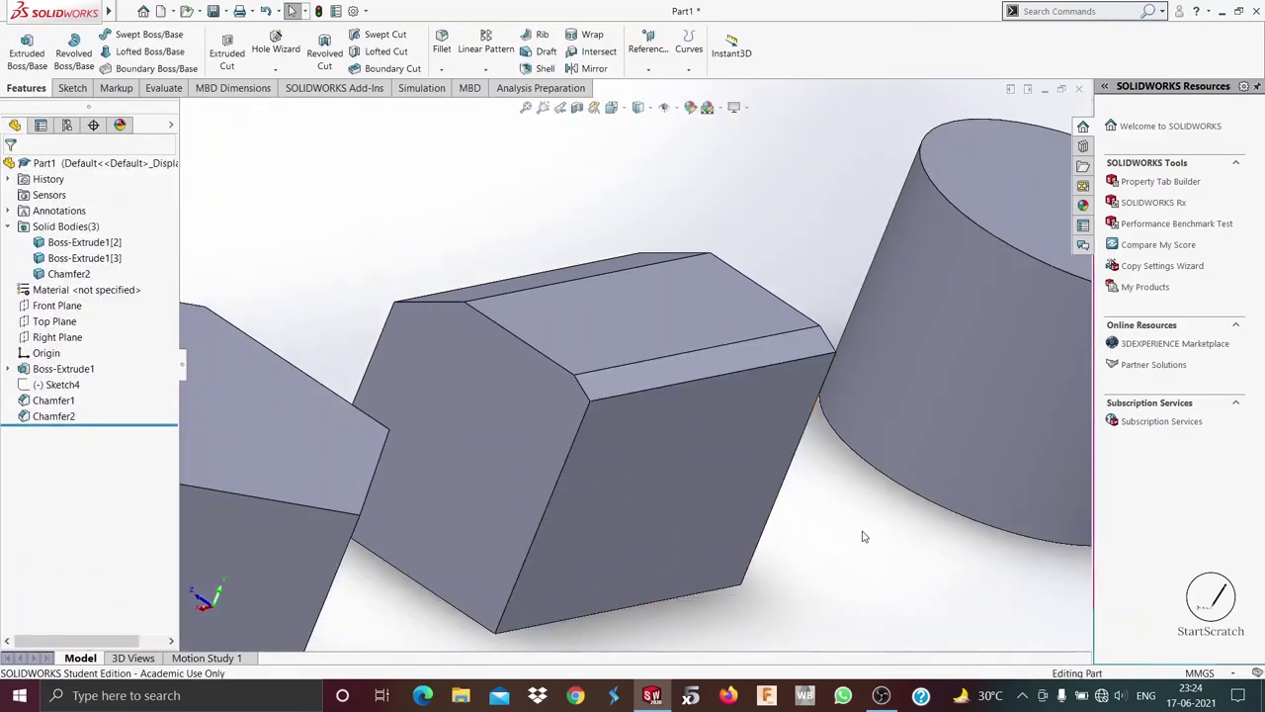
- Start a vertex chamfer and set its second distance to 15 mm and its third distance to 20 mm
{"action": "middle_click_drag", "start_coordinate": [861, 532], "coordinate": [841, 498]}
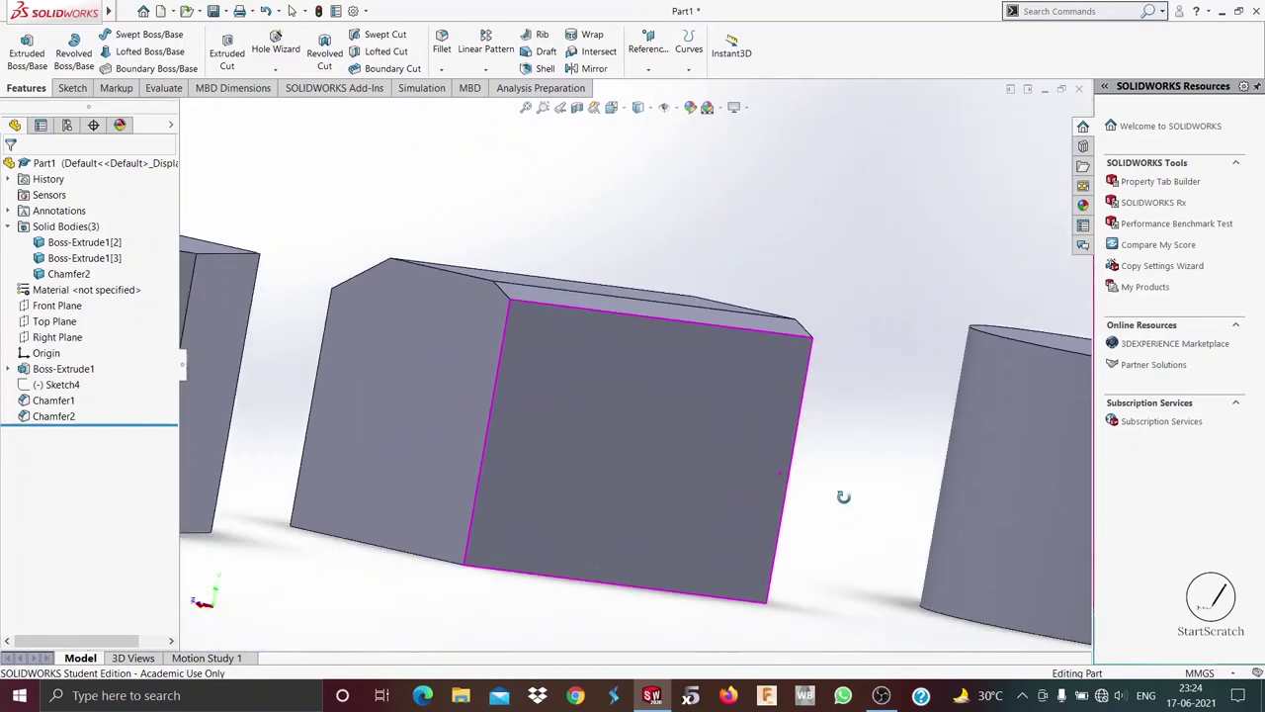
{"action": "left_click", "coordinate": [440, 69]}
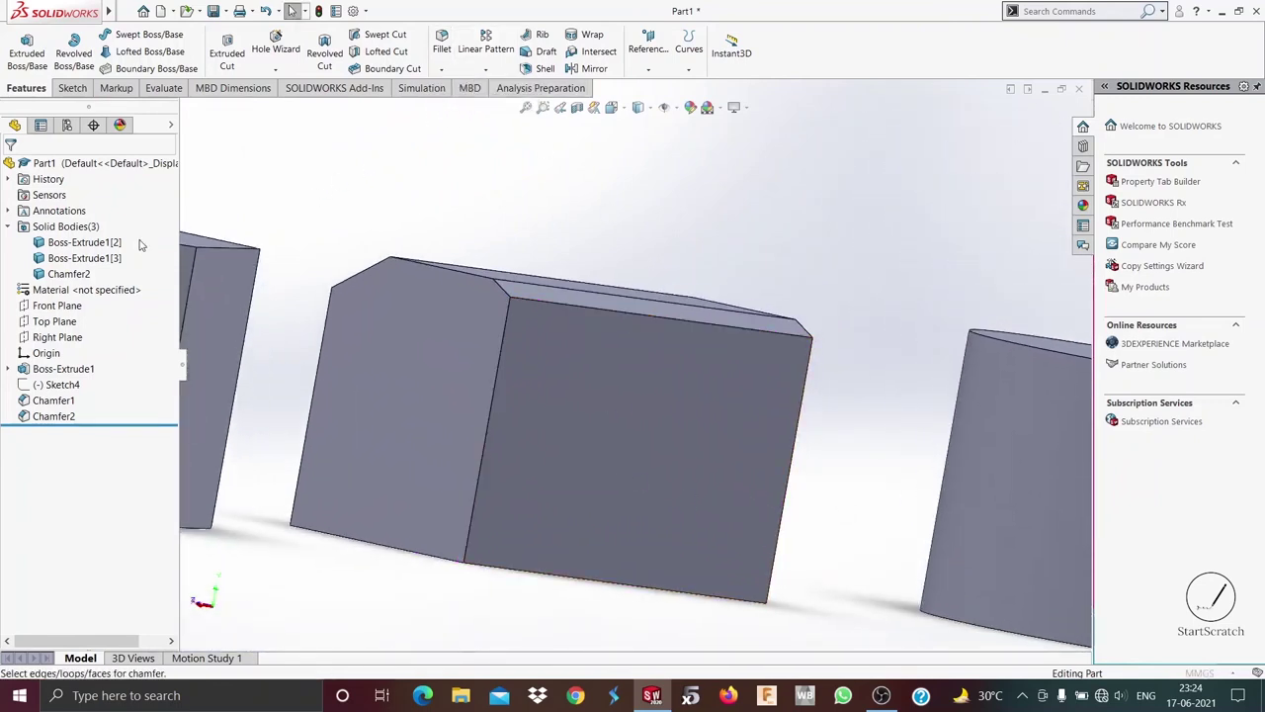
{"action": "left_click", "coordinate": [111, 218]}
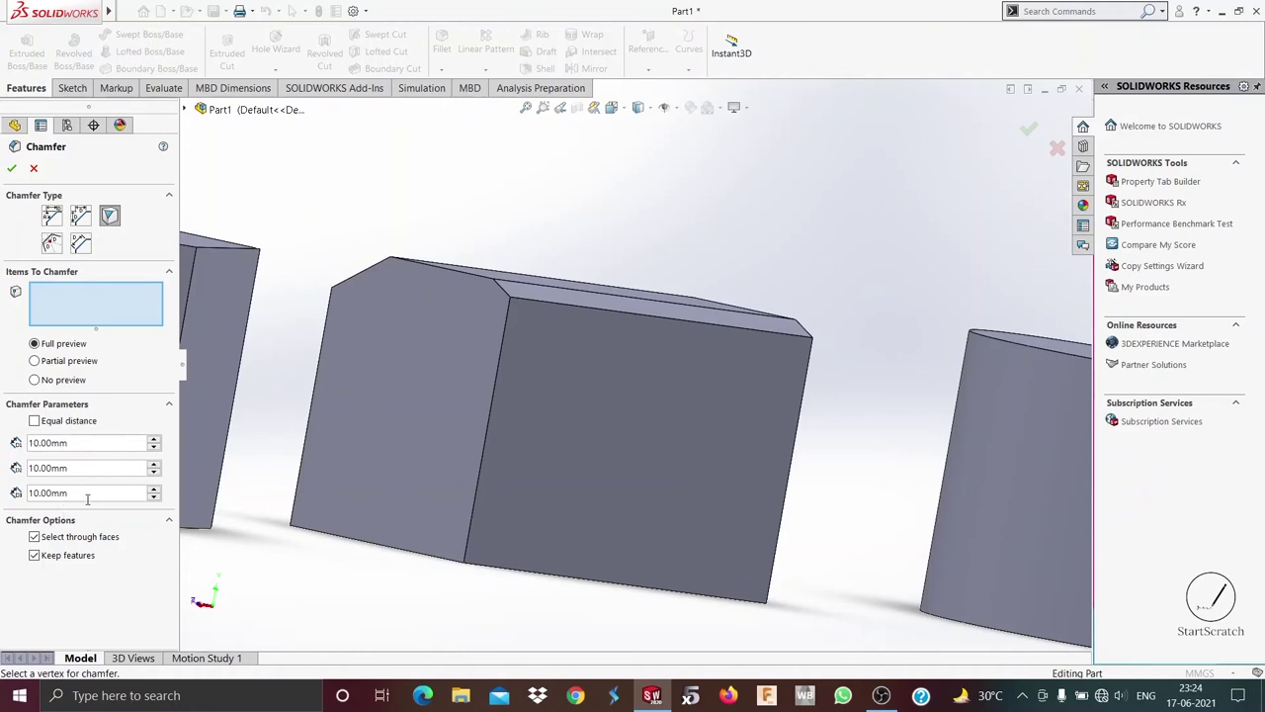
{"action": "left_click", "coordinate": [96, 444]}
{"action": "left_click", "coordinate": [78, 443]}
{"action": "left_click", "coordinate": [81, 471]}
{"action": "type", "text": "15"}
{"action": "key", "text": "Return"}
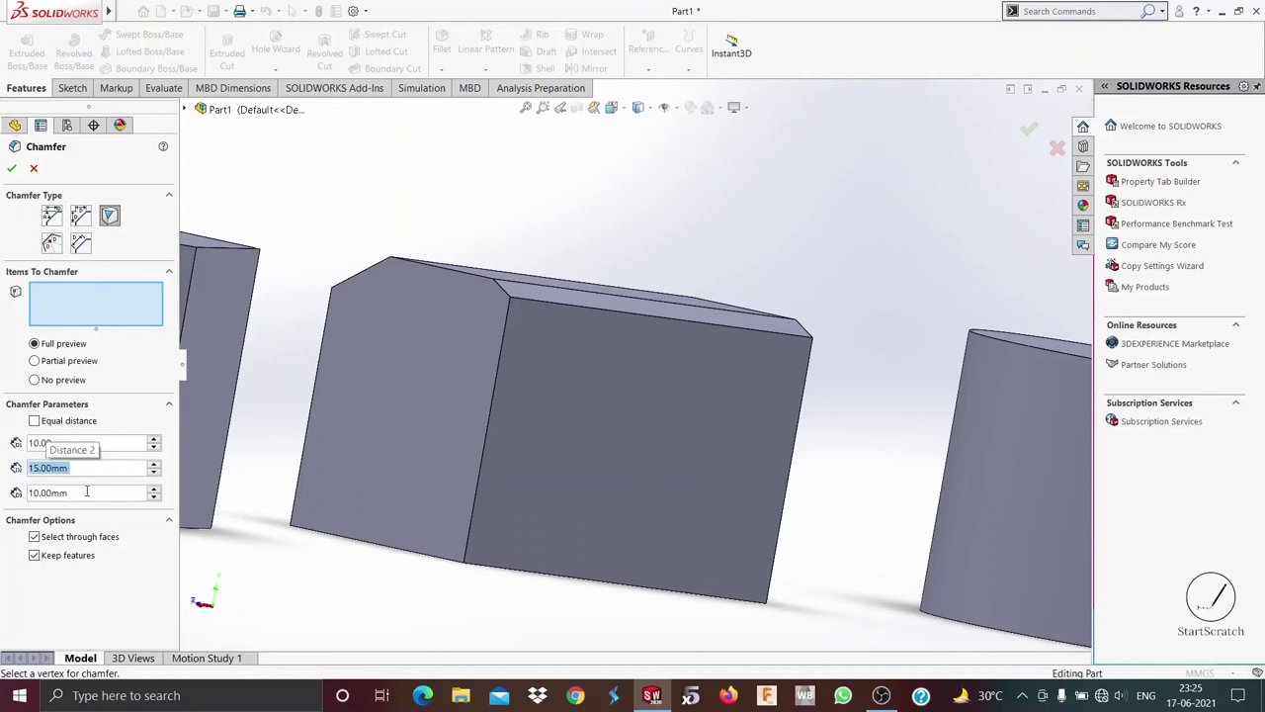
{"action": "left_click", "coordinate": [87, 492]}
{"action": "type", "text": "20"}
{"action": "key", "text": "Return"}
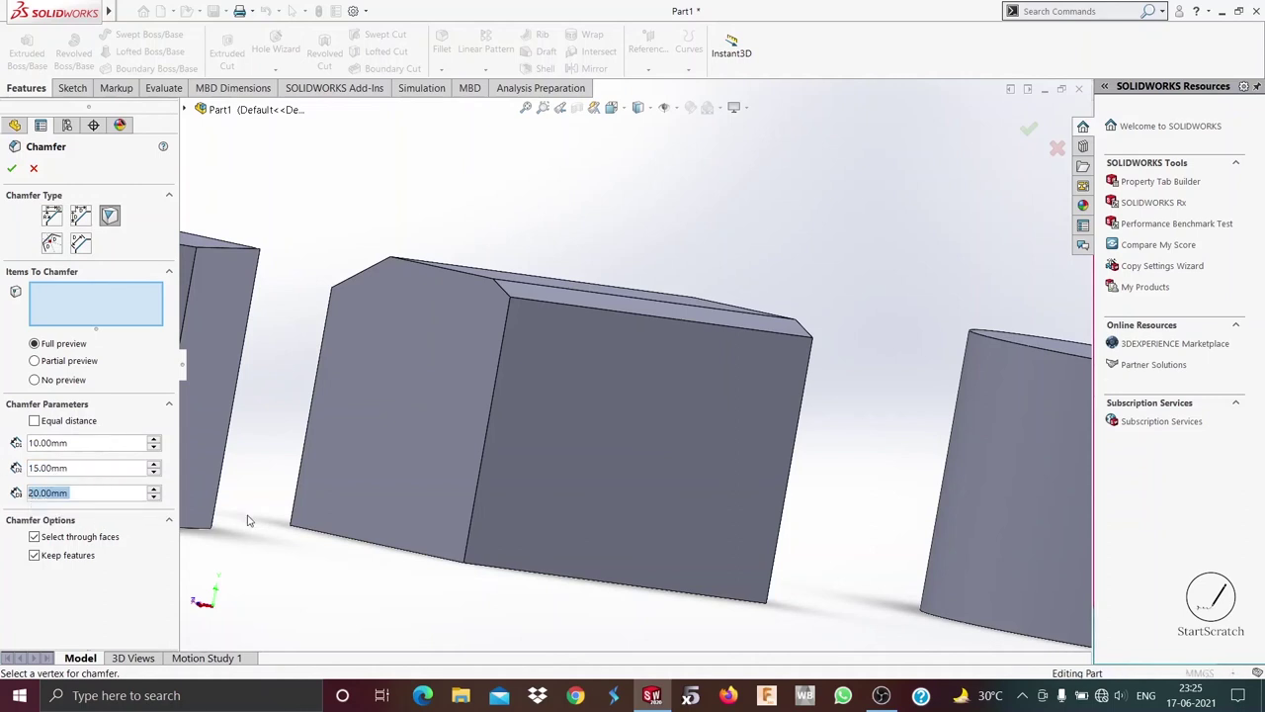
- Apply the vertex chamfer to the lower front corner of the rectangular block, between the two side faces and the underside
{"action": "scroll", "coordinate": [435, 510], "scroll_direction": "down", "scroll_amount": 5}
{"action": "middle_click_drag", "start_coordinate": [540, 637], "coordinate": [551, 588]}
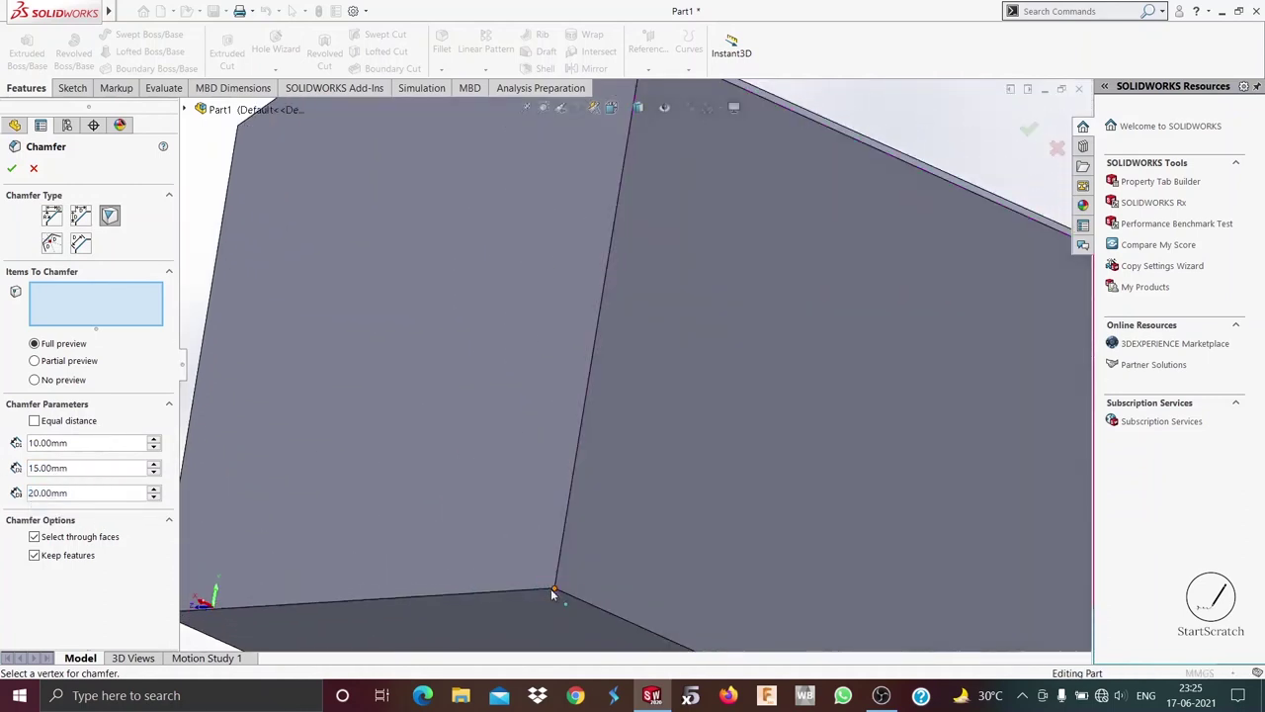
{"action": "left_click", "coordinate": [553, 588]}
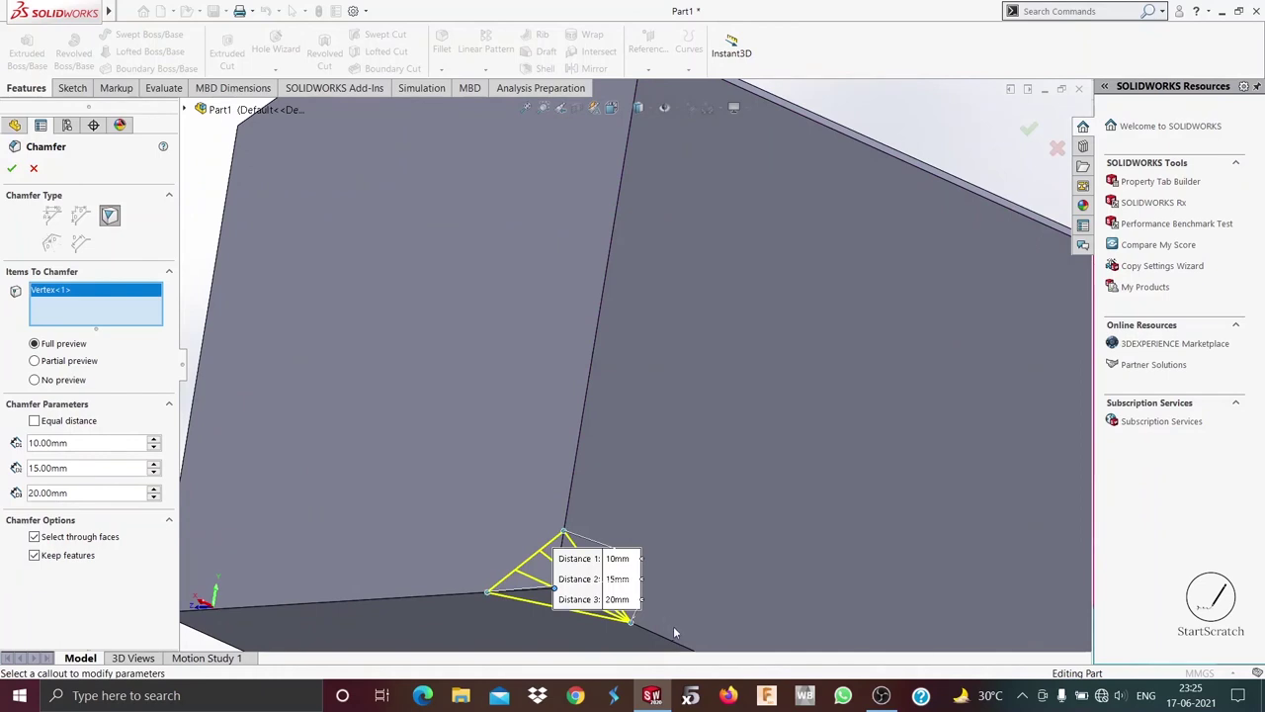
{"action": "scroll", "coordinate": [654, 627], "scroll_direction": "up", "scroll_amount": 5}
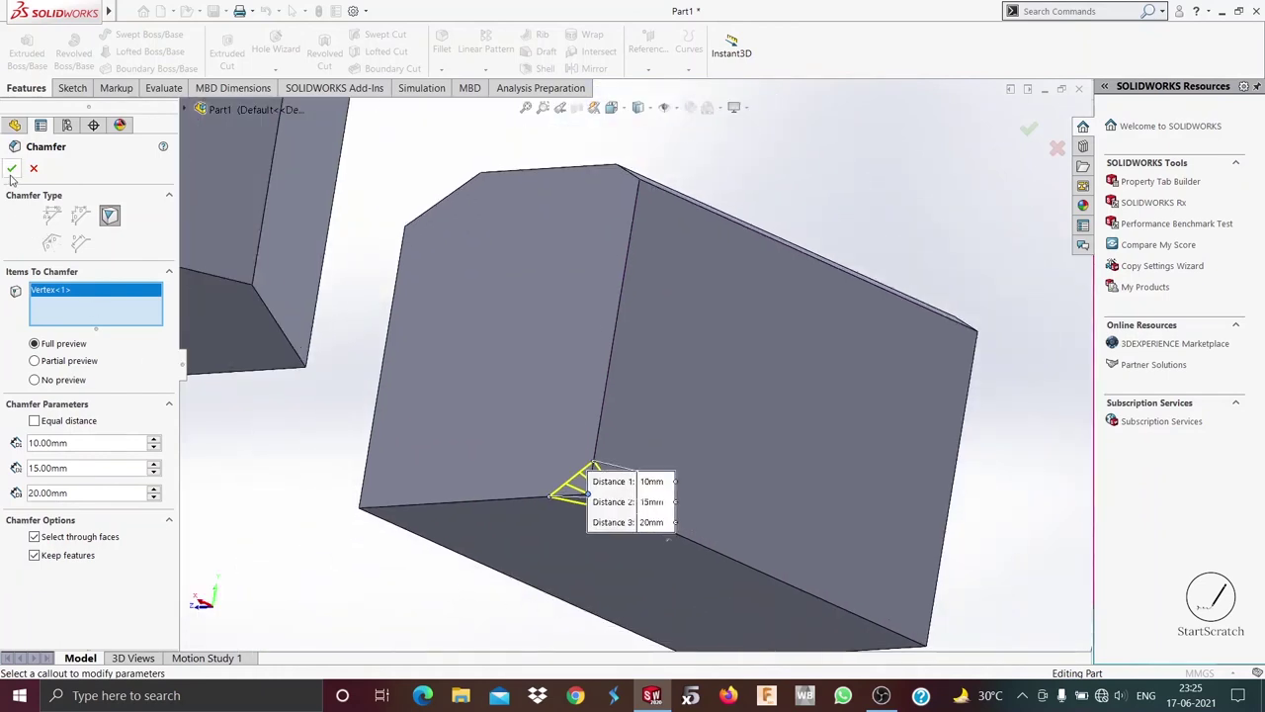
{"action": "left_click", "coordinate": [12, 168]}
{"action": "scroll", "coordinate": [565, 588], "scroll_direction": "up", "scroll_amount": 3}
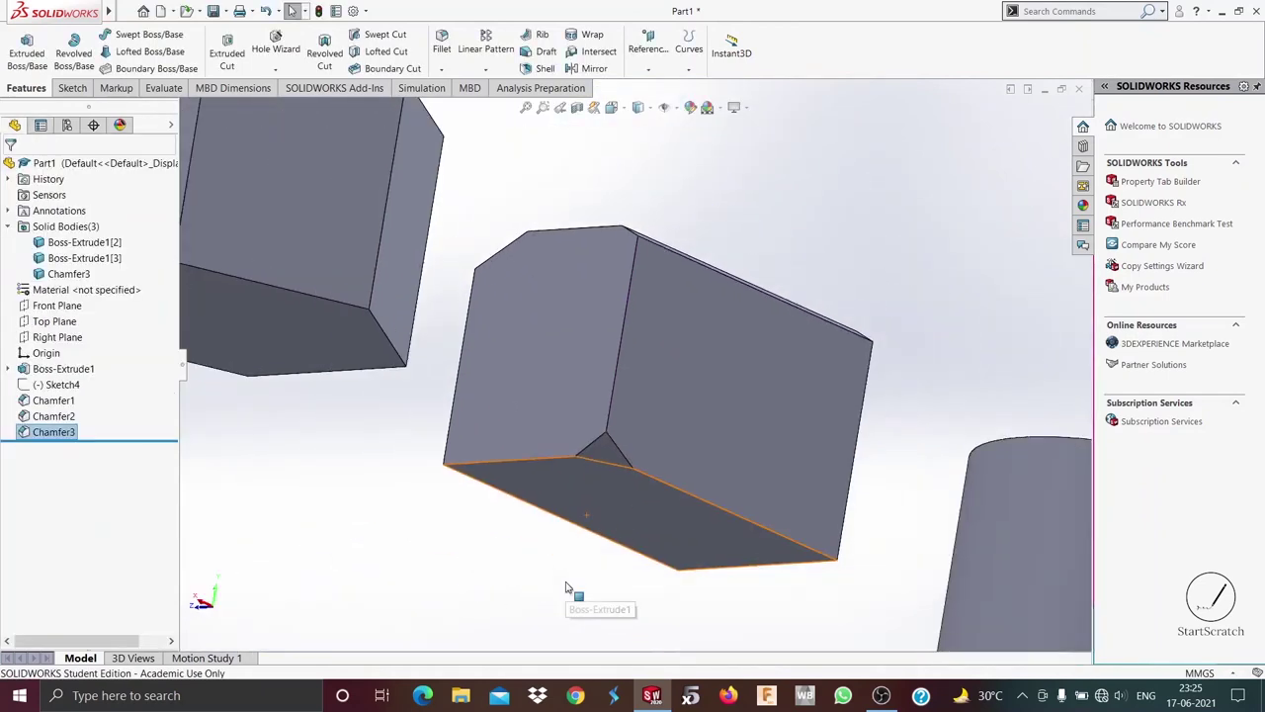
{"action": "left_click", "coordinate": [564, 594]}
{"action": "middle_click_drag", "start_coordinate": [564, 593], "coordinate": [556, 444]}
{"action": "scroll", "coordinate": [556, 444], "scroll_direction": "up", "scroll_amount": 3}
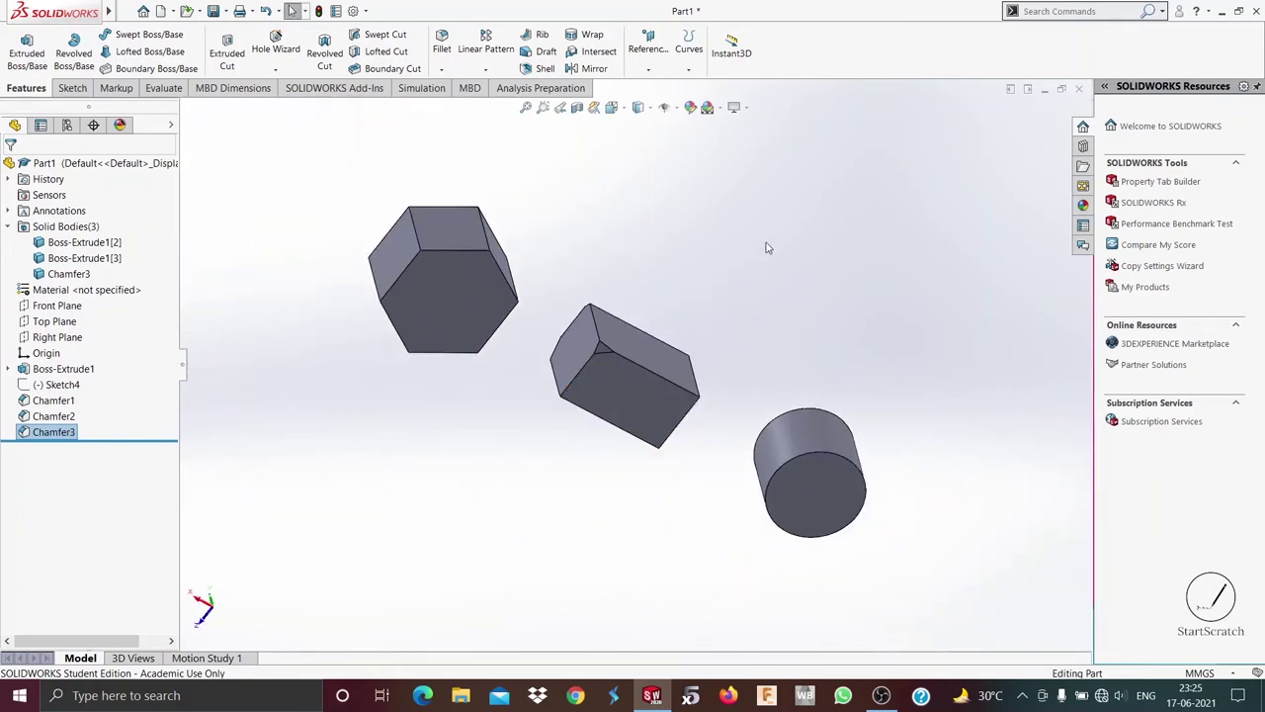
{"action": "middle_click_drag", "start_coordinate": [765, 246], "coordinate": [992, 613]}
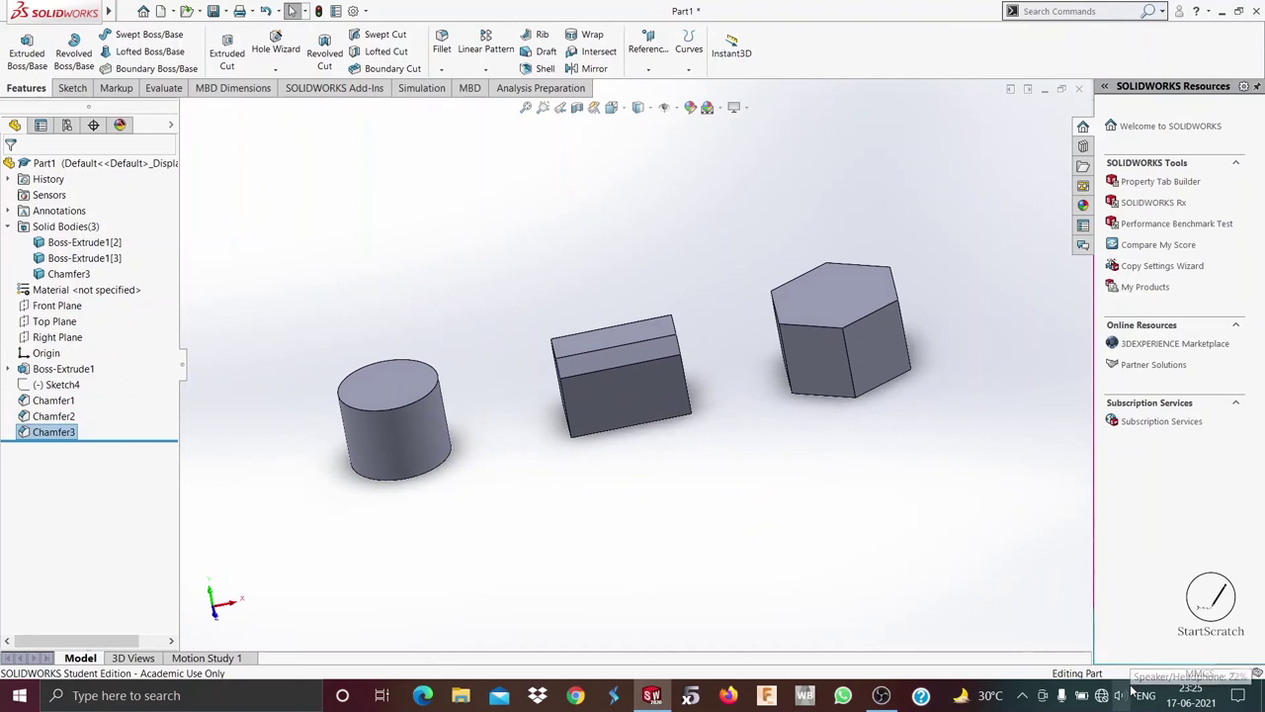